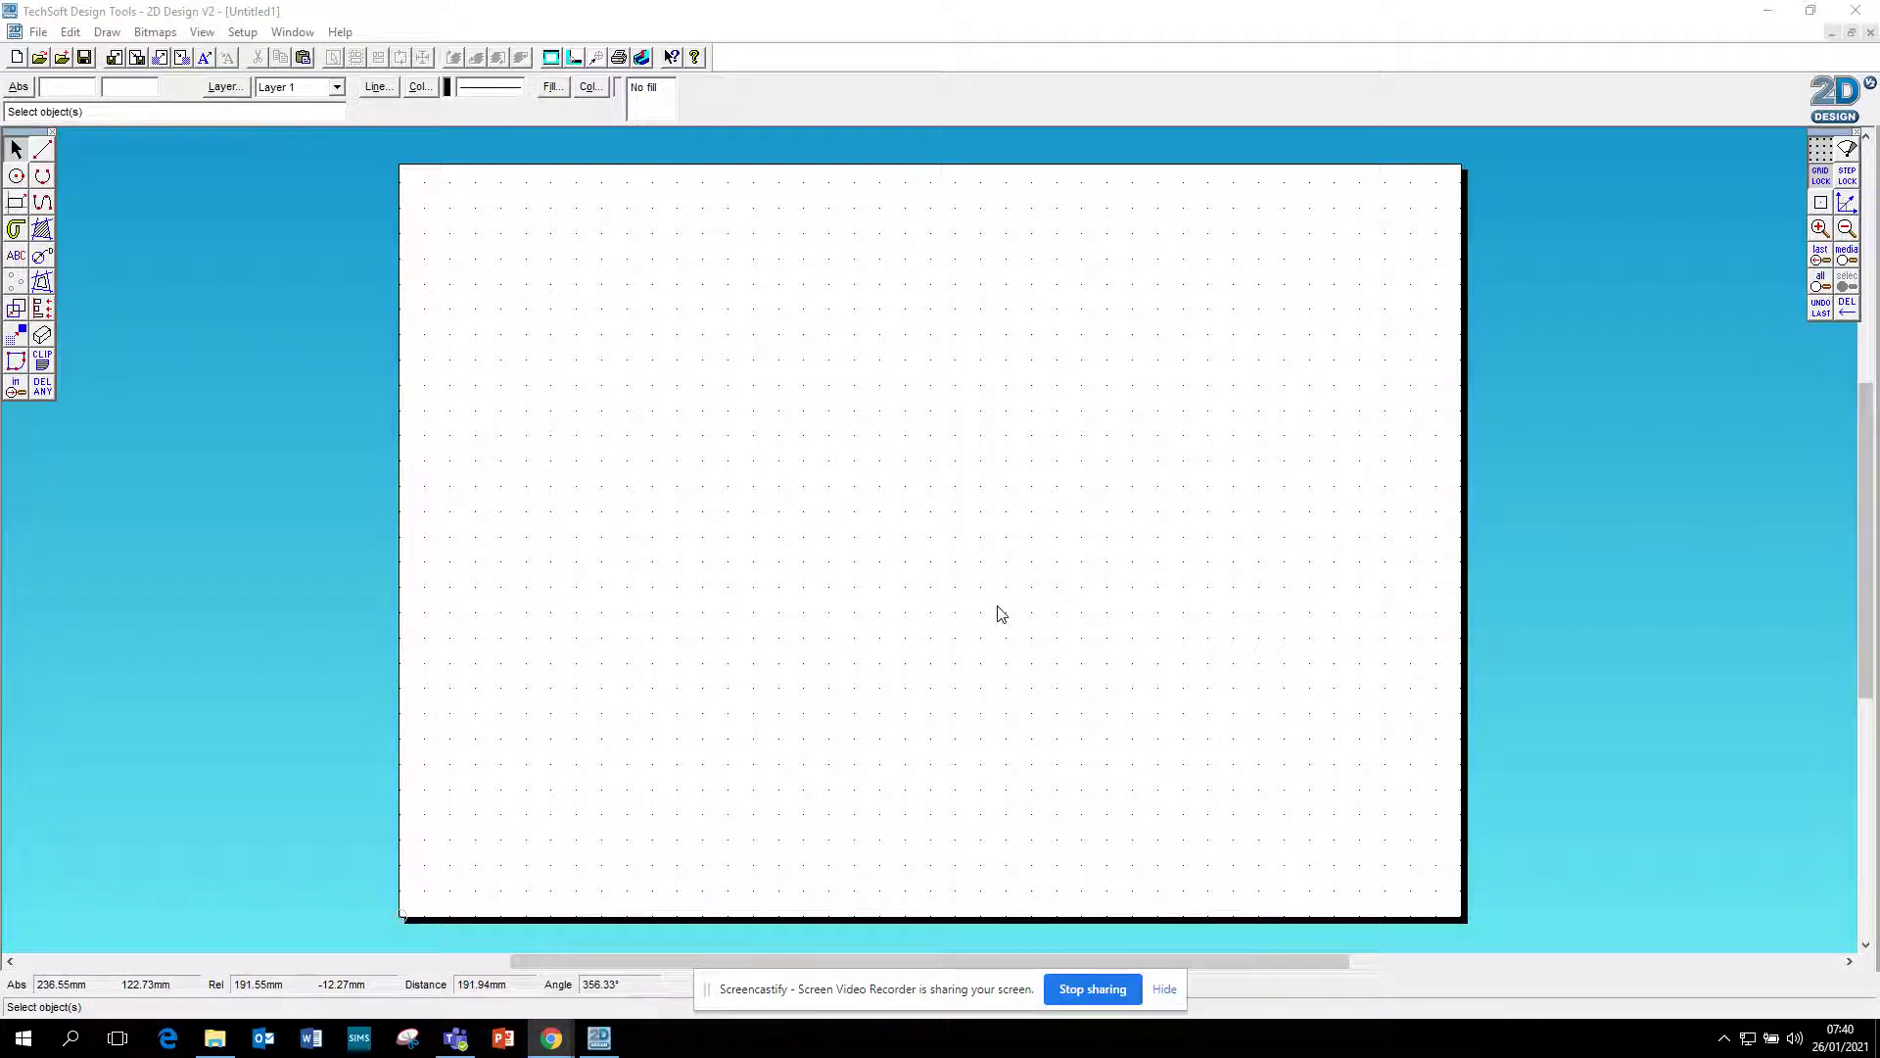
- Set the grid spacing to 2 mm in both X and Y
{"action": "right_click", "coordinate": [1821, 149]}
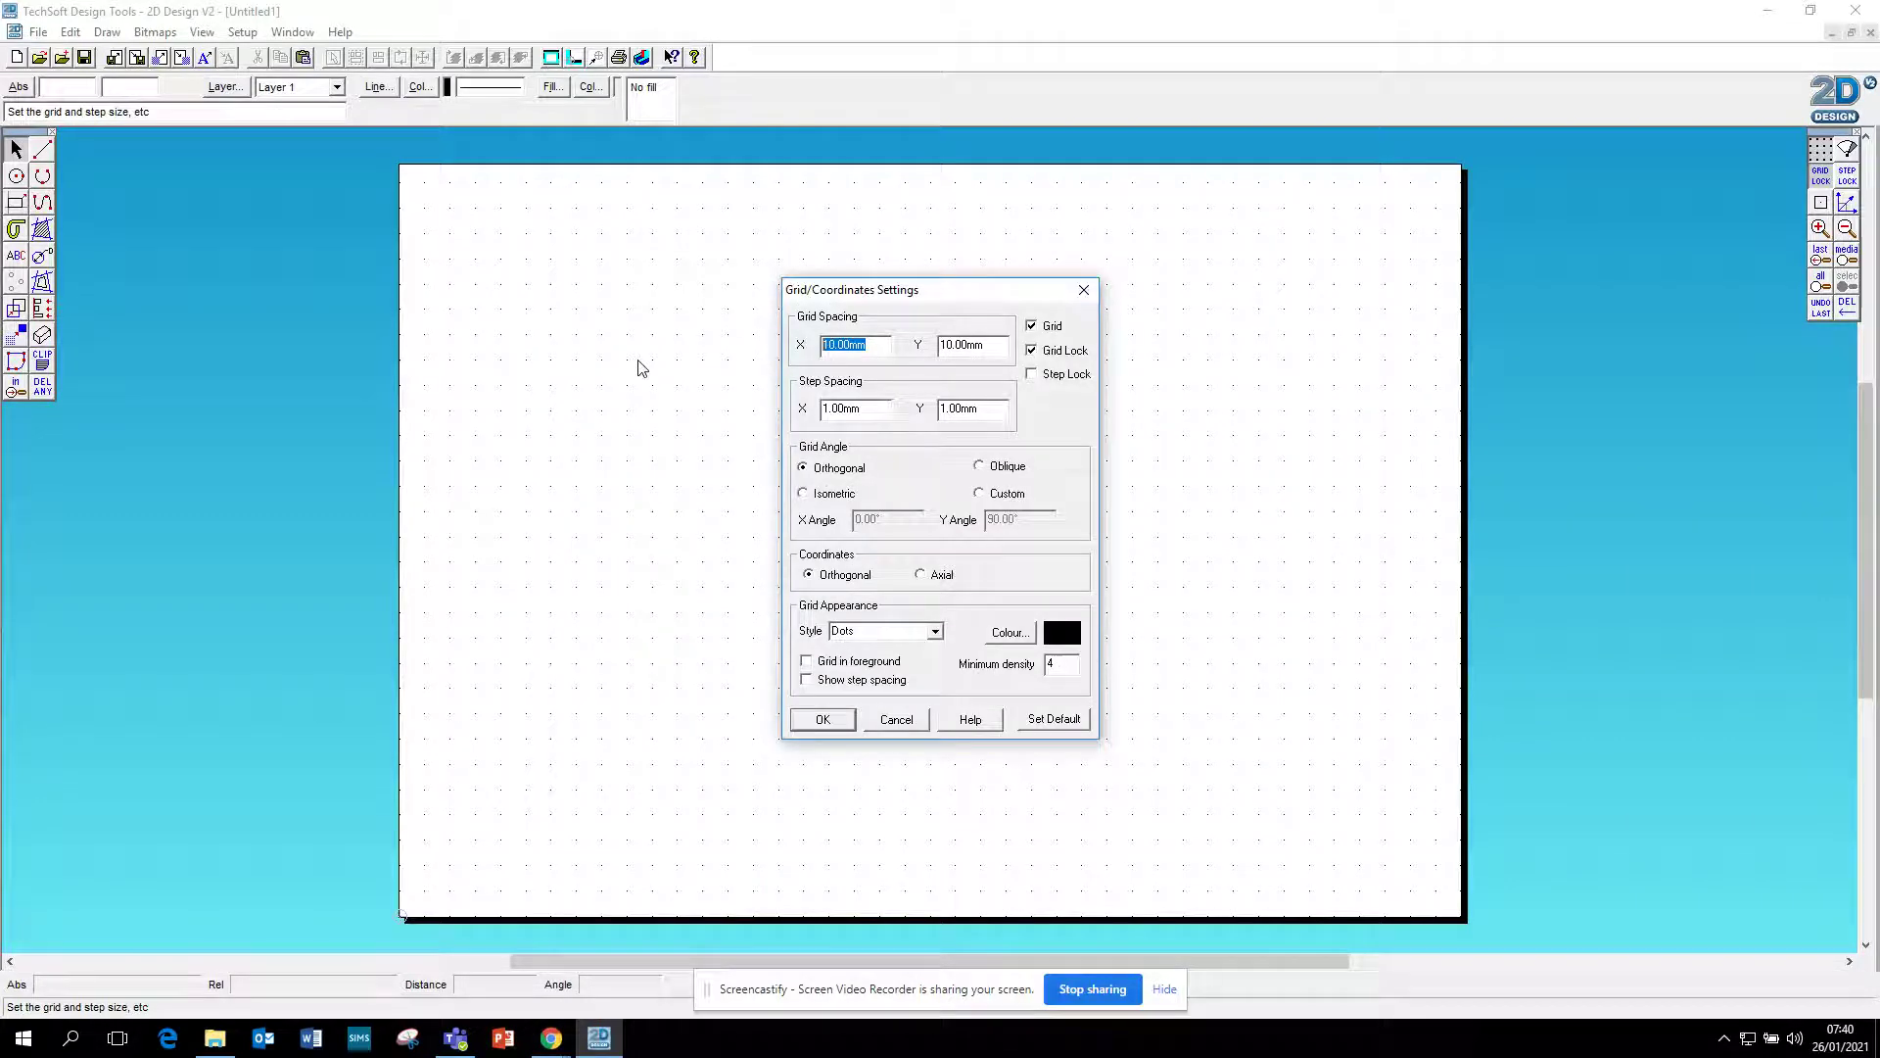
{"action": "type", "text": "2"}
{"action": "key", "text": "Tab"}
{"action": "type", "text": "2"}
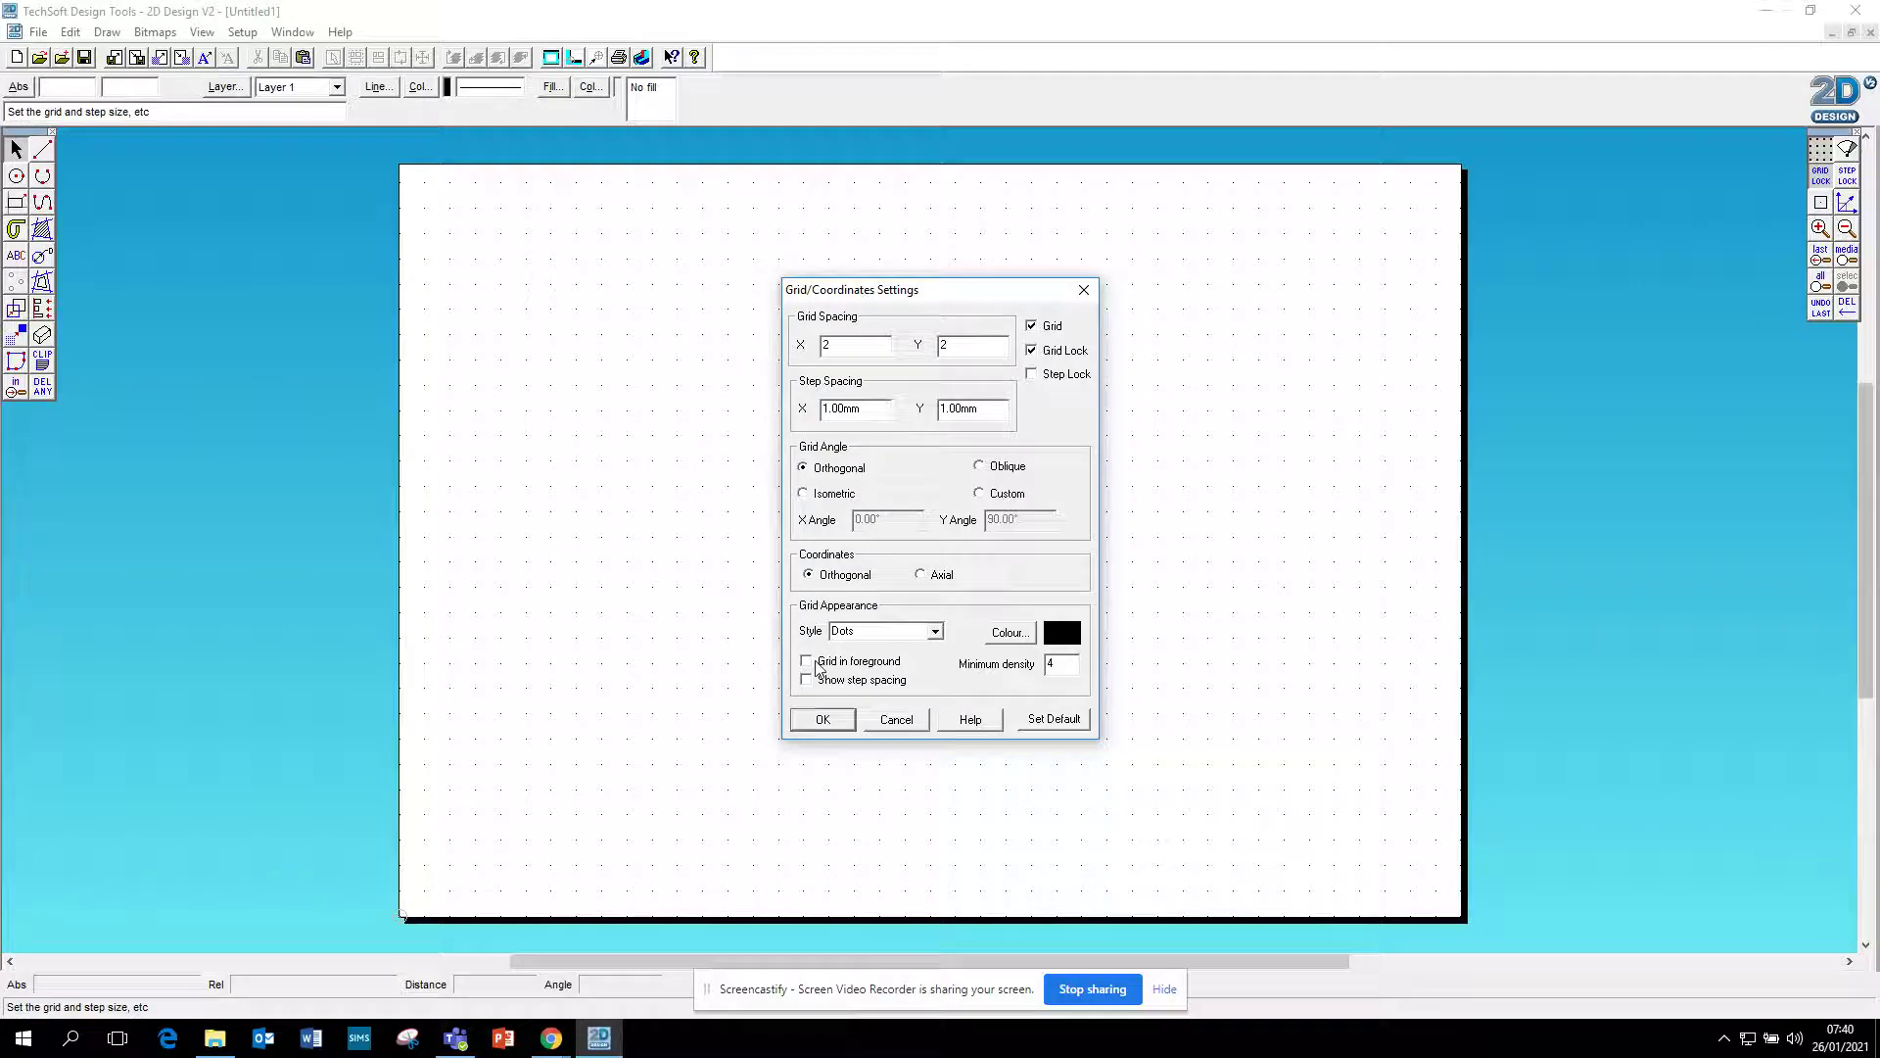
{"action": "left_click", "coordinate": [821, 723]}
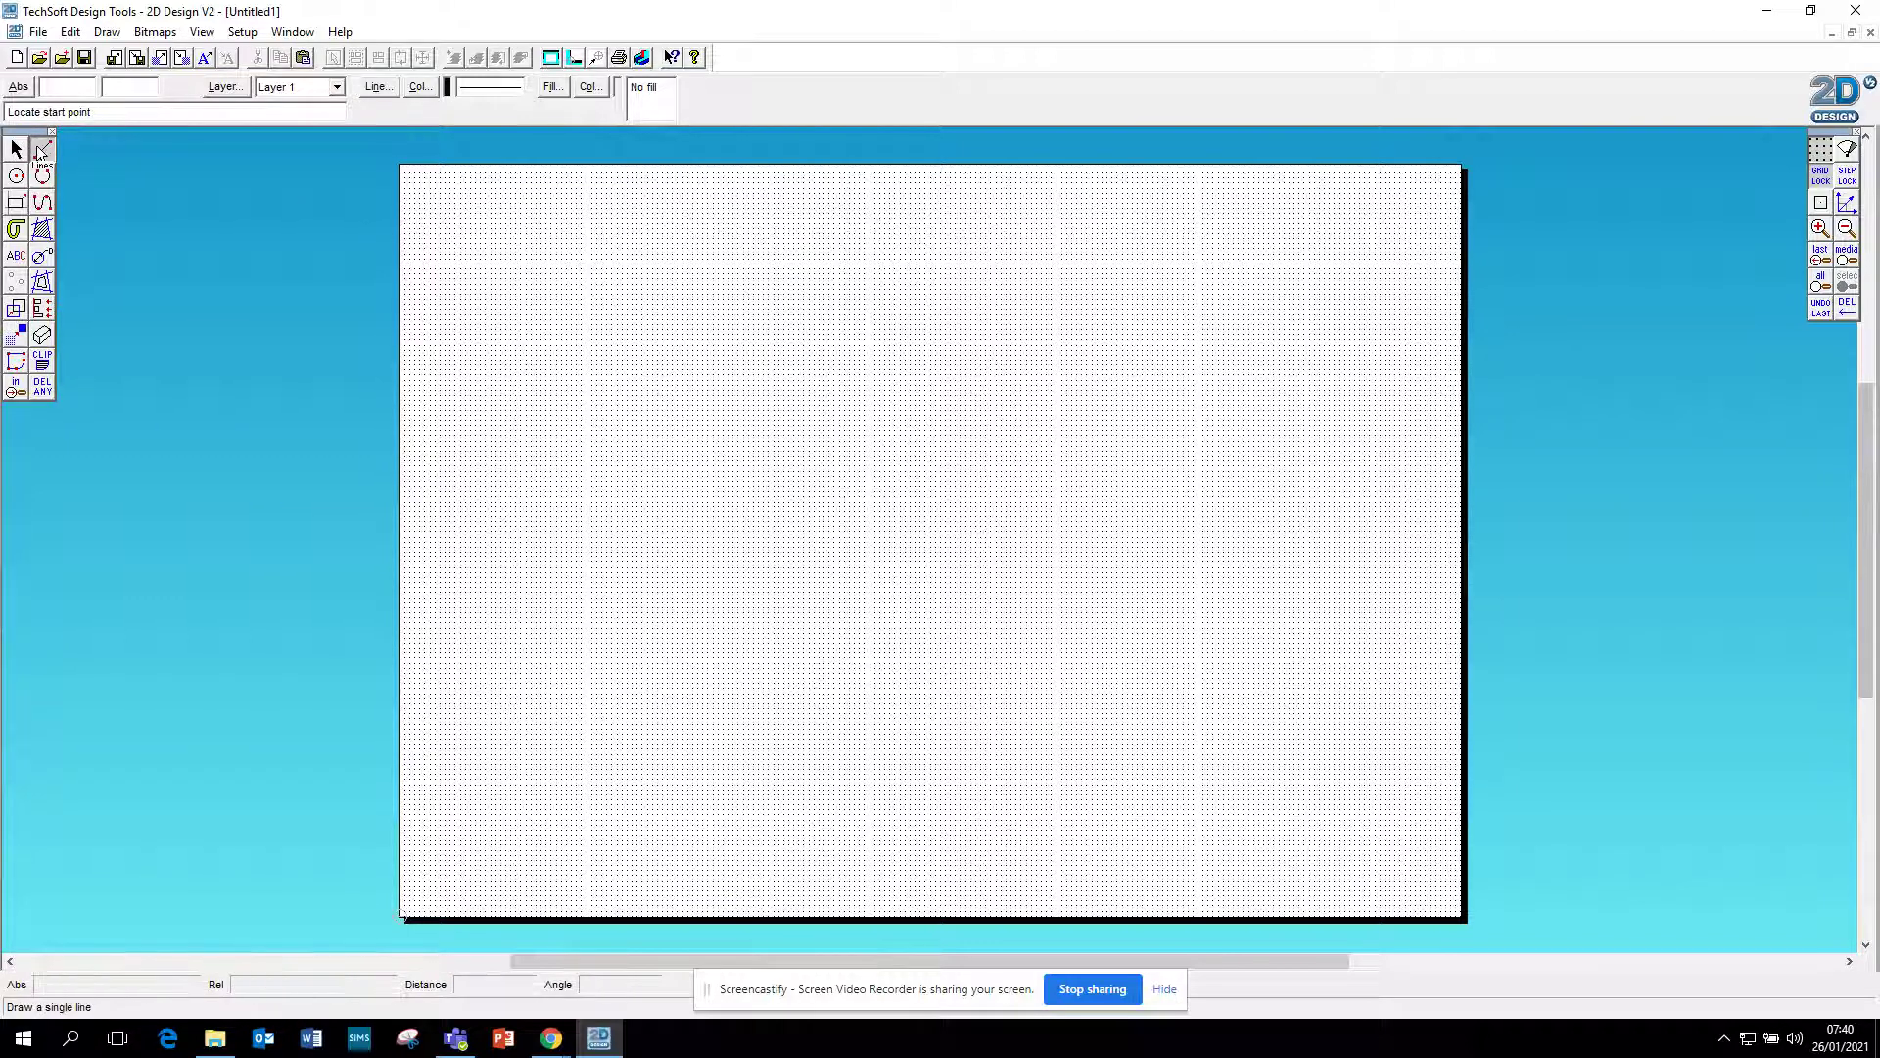
- Draw a 60 mm horizontal line in the upper middle of the page
{"action": "double_click", "coordinate": [42, 149]}
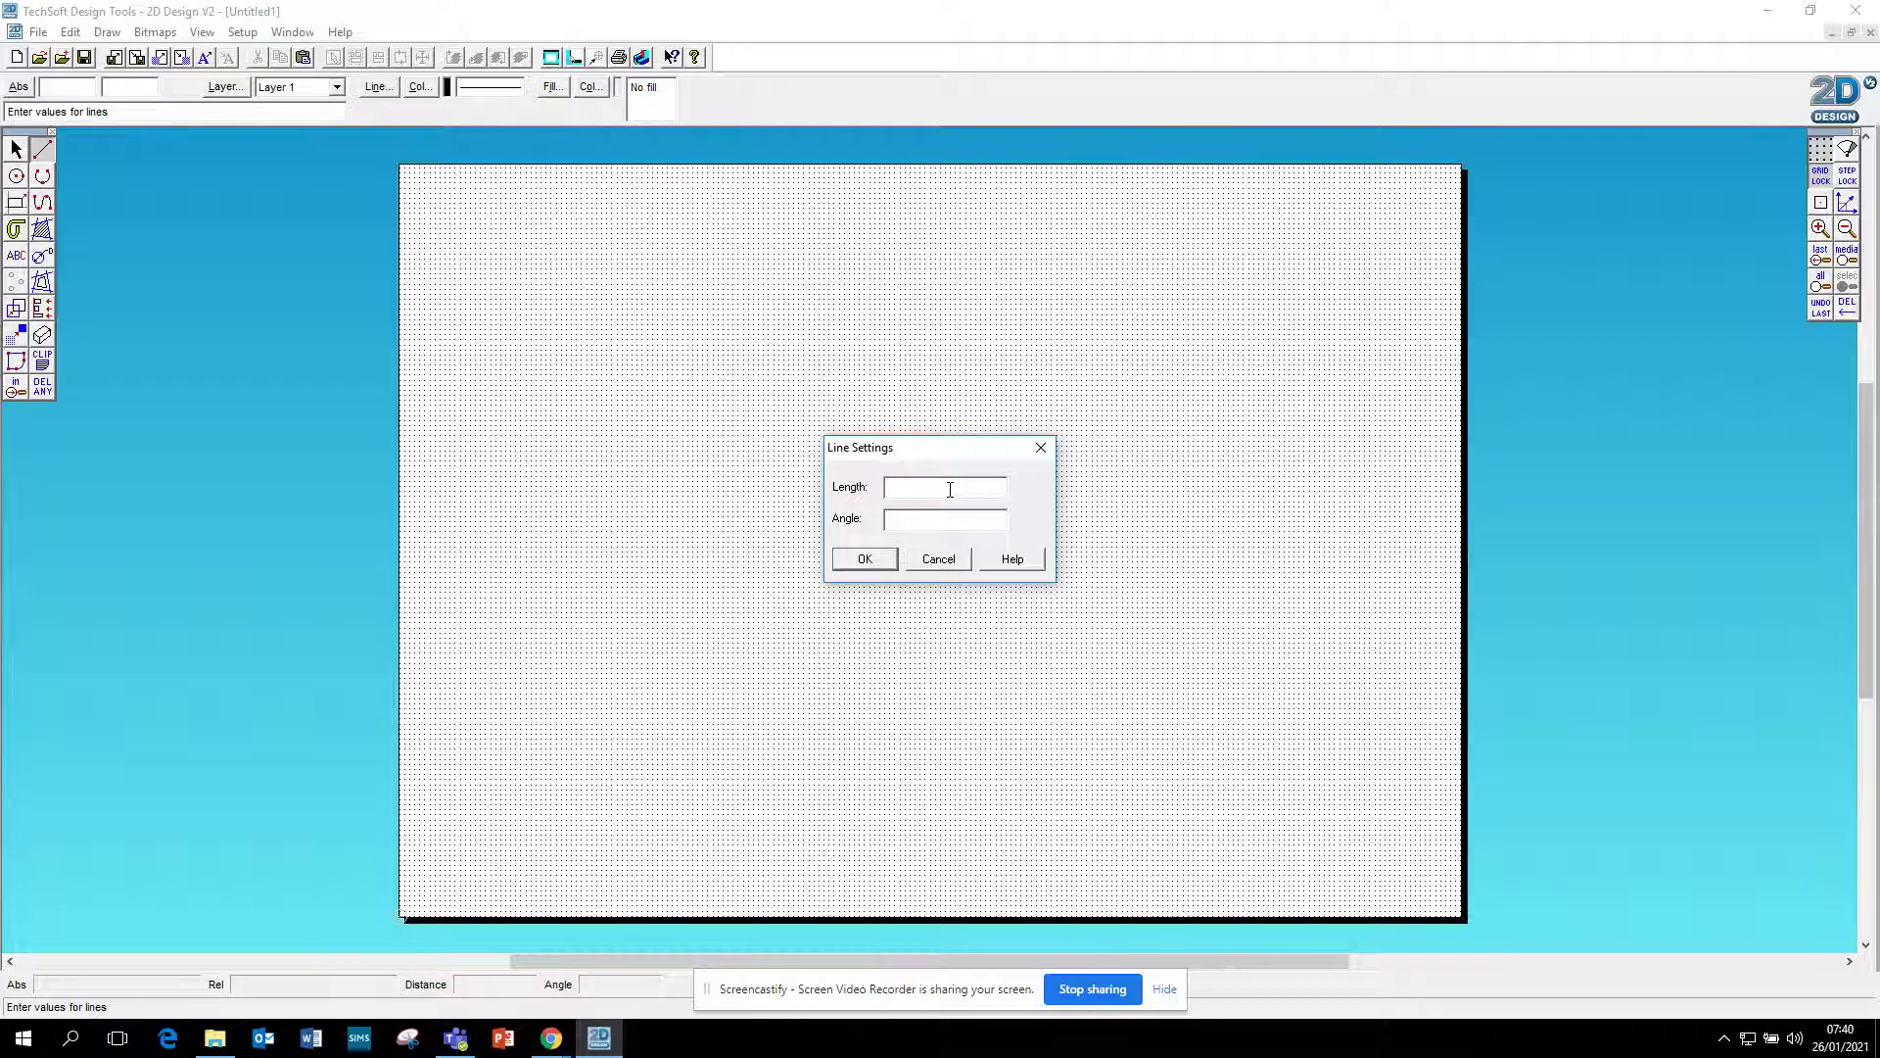
{"action": "type", "text": "60"}
{"action": "left_click", "coordinate": [885, 559]}
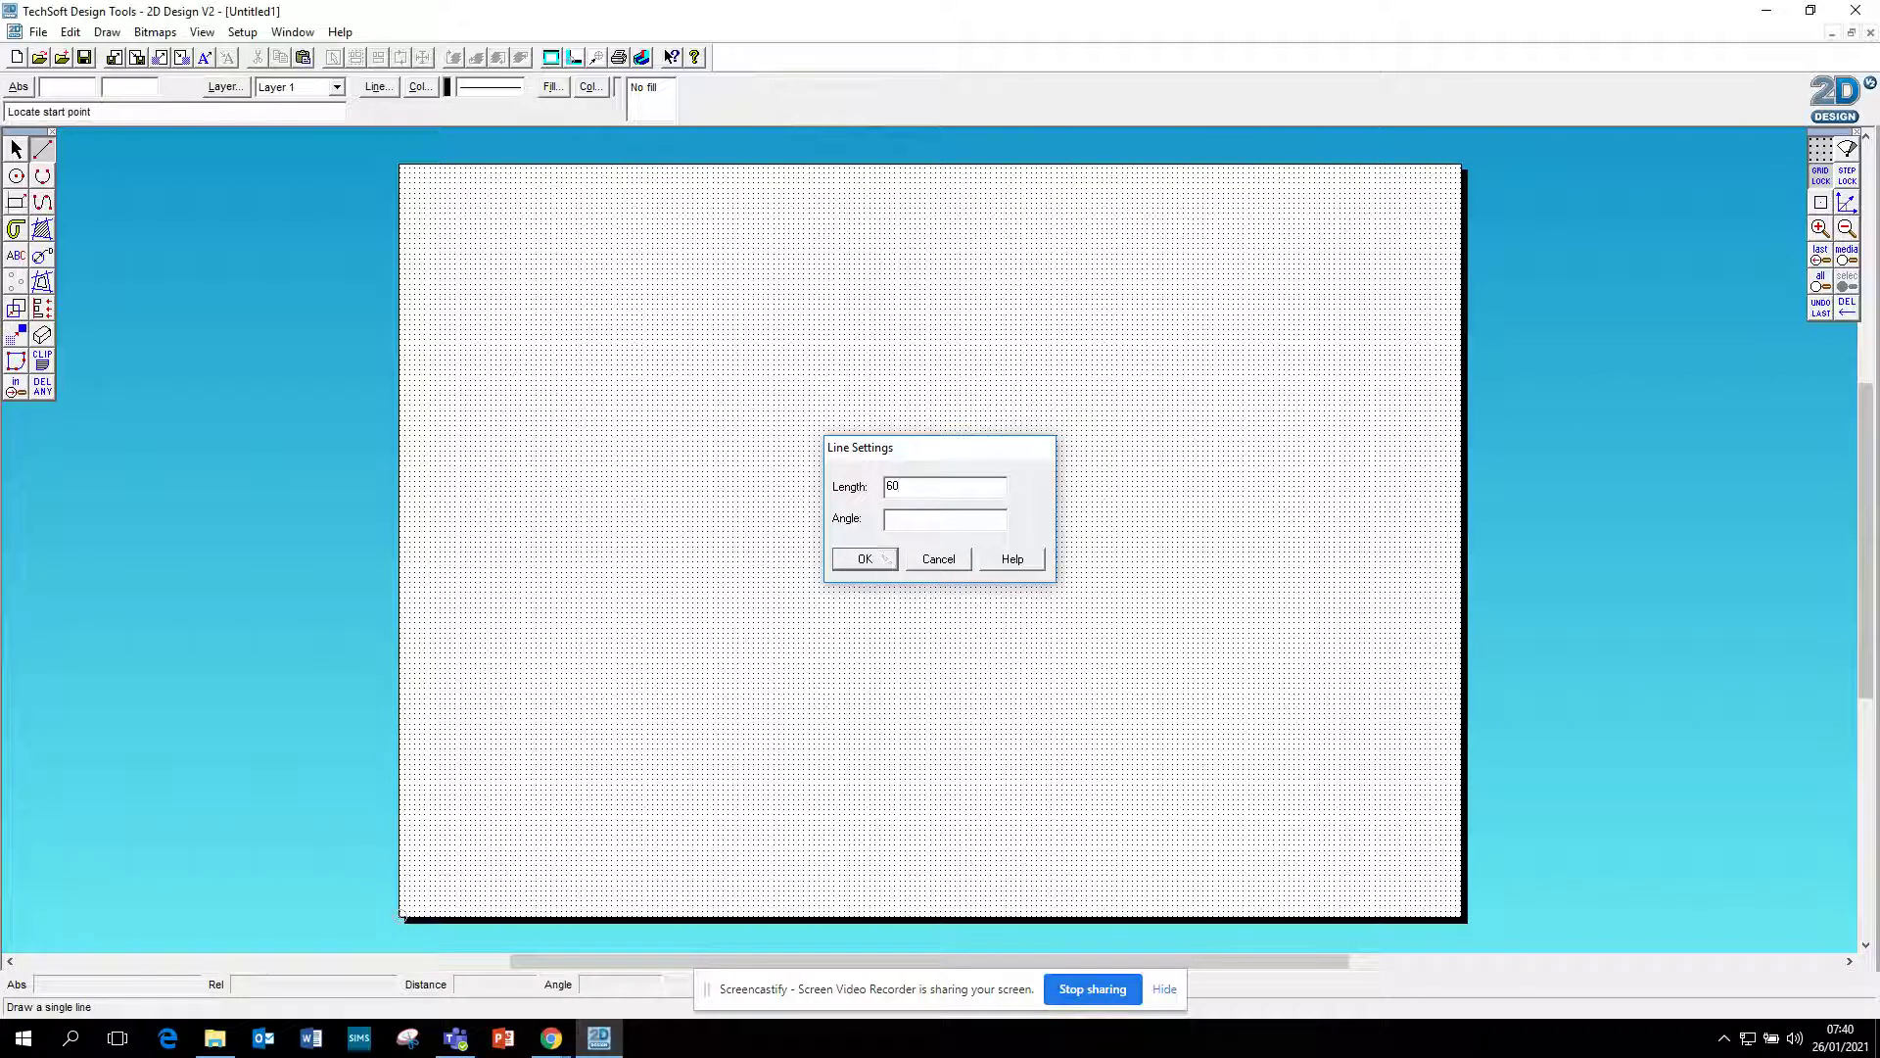
{"action": "left_click", "coordinate": [698, 315]}
{"action": "left_click", "coordinate": [702, 321]}
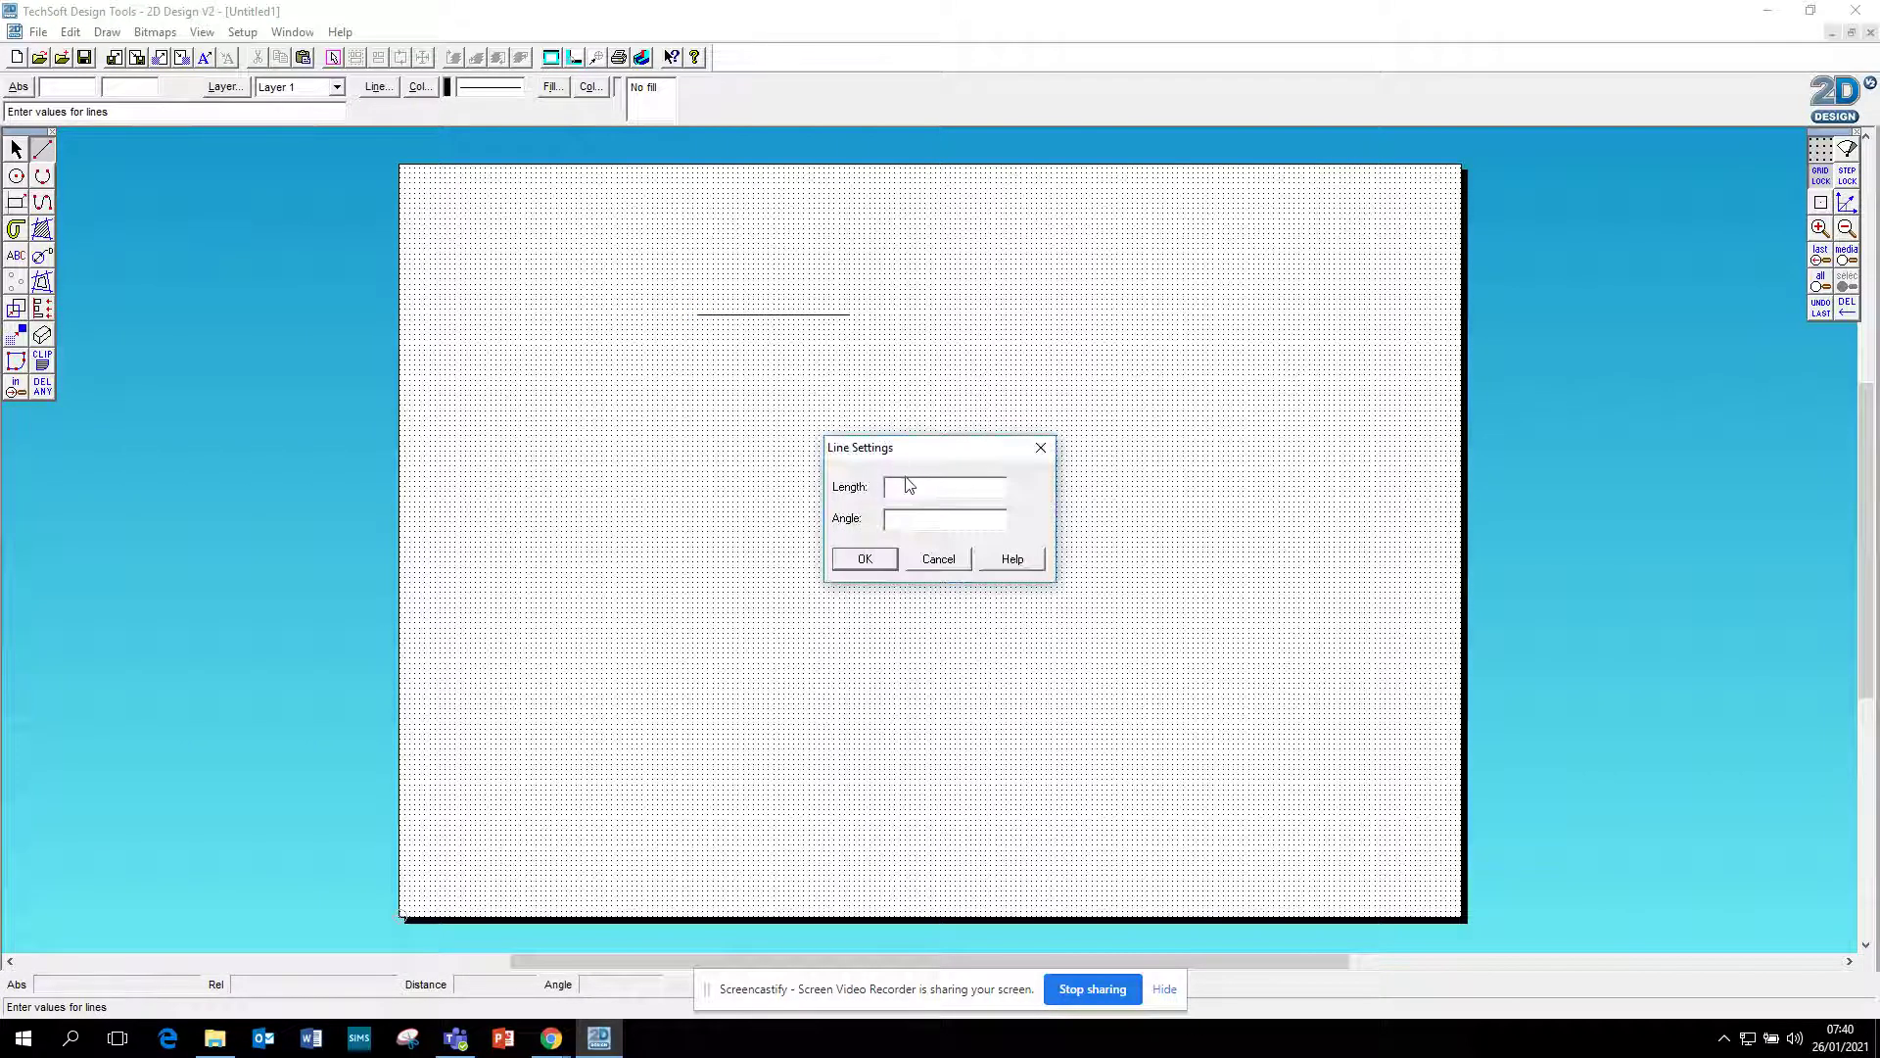
- Draw a 60 mm vertical line downward from the left end of the horizontal line
{"action": "type", "text": "60"}
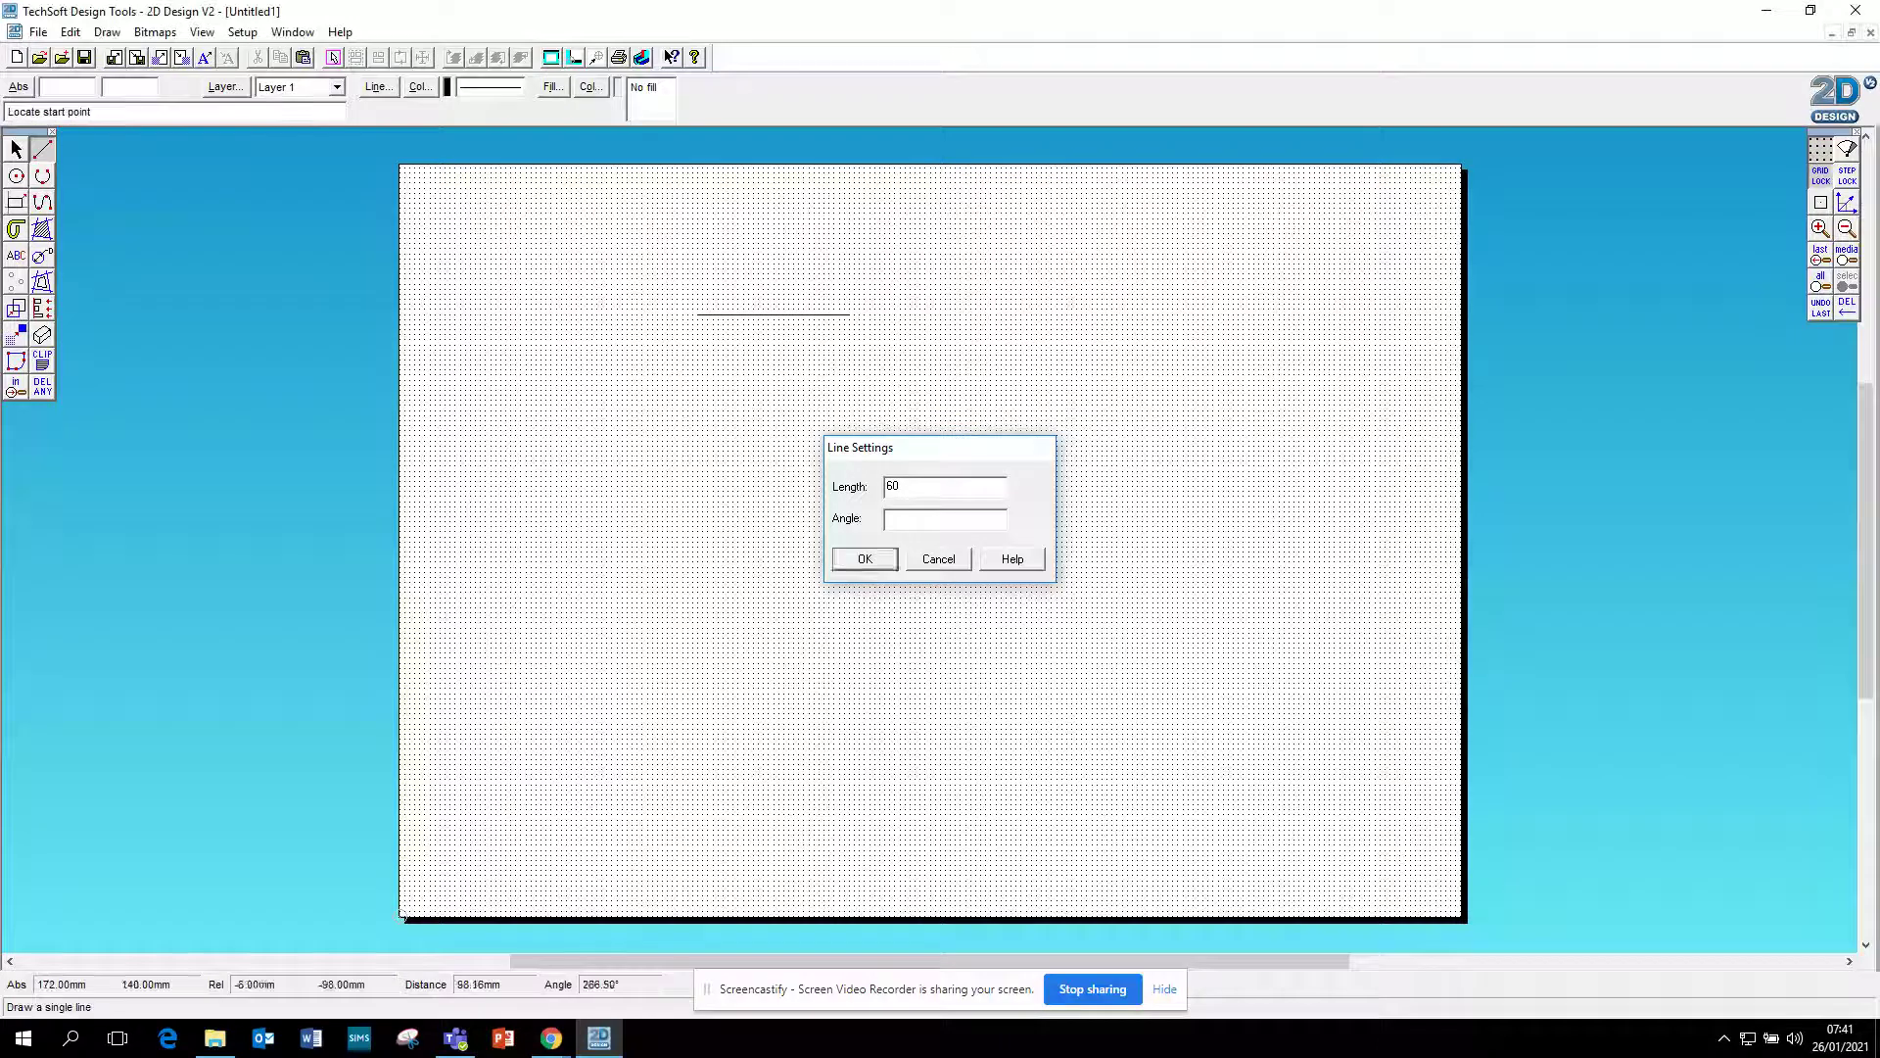
{"action": "left_click", "coordinate": [845, 559]}
{"action": "left_click", "coordinate": [697, 315]}
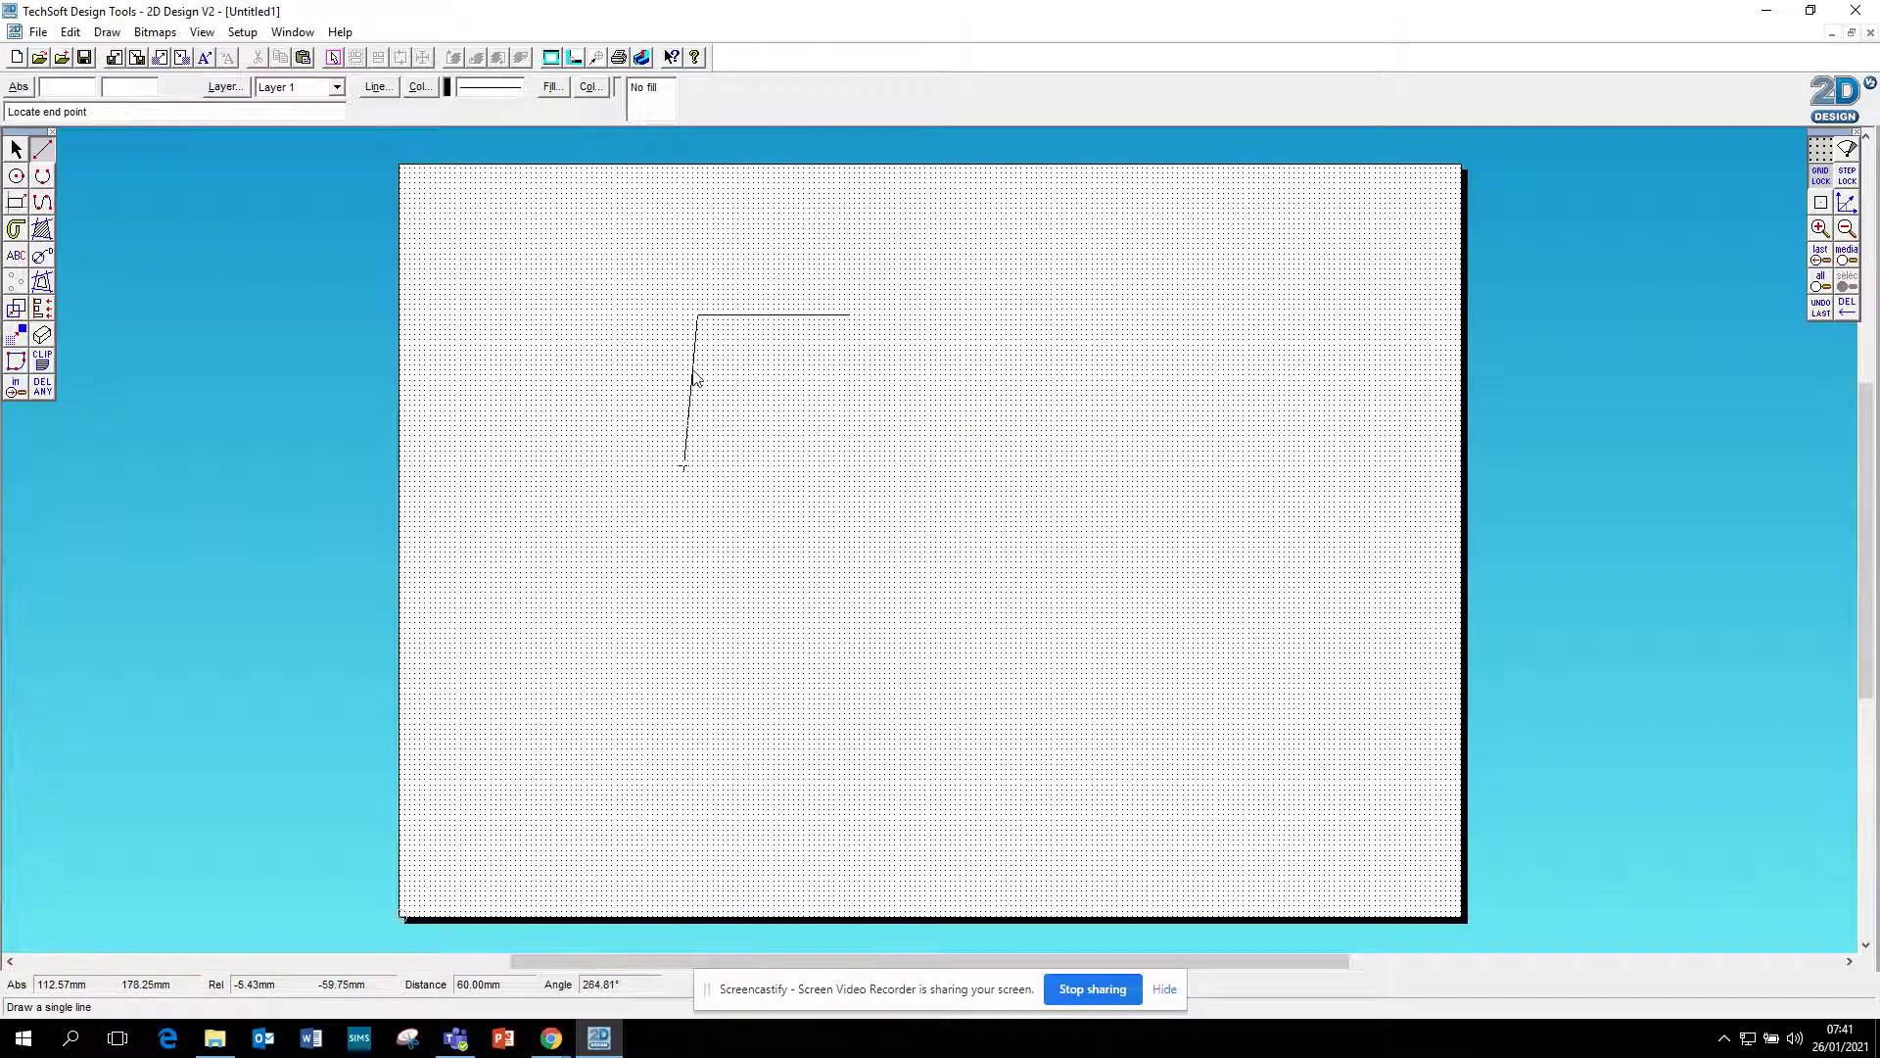
{"action": "left_click", "coordinate": [700, 383]}
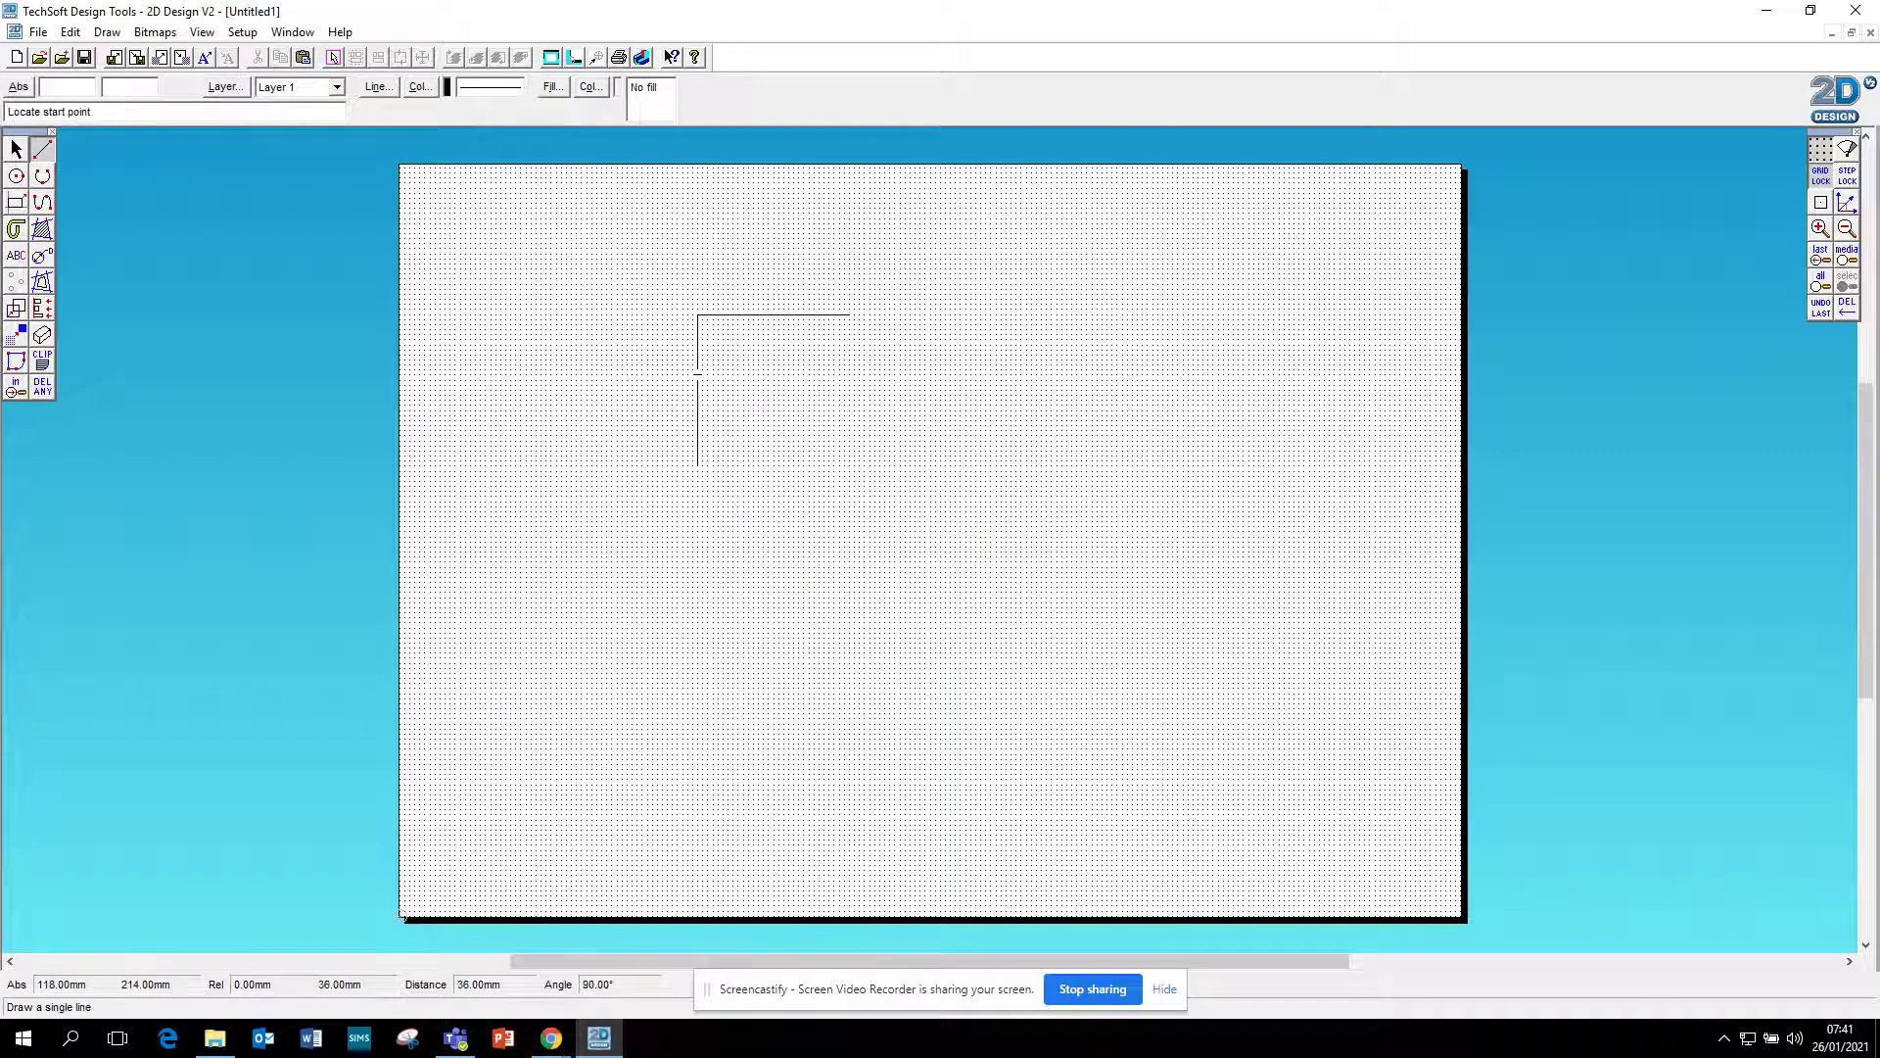
- Complete the 60 mm square by drawing its bottom and right sides between the open endpoints
{"action": "left_click", "coordinate": [698, 466]}
{"action": "left_click", "coordinate": [849, 466]}
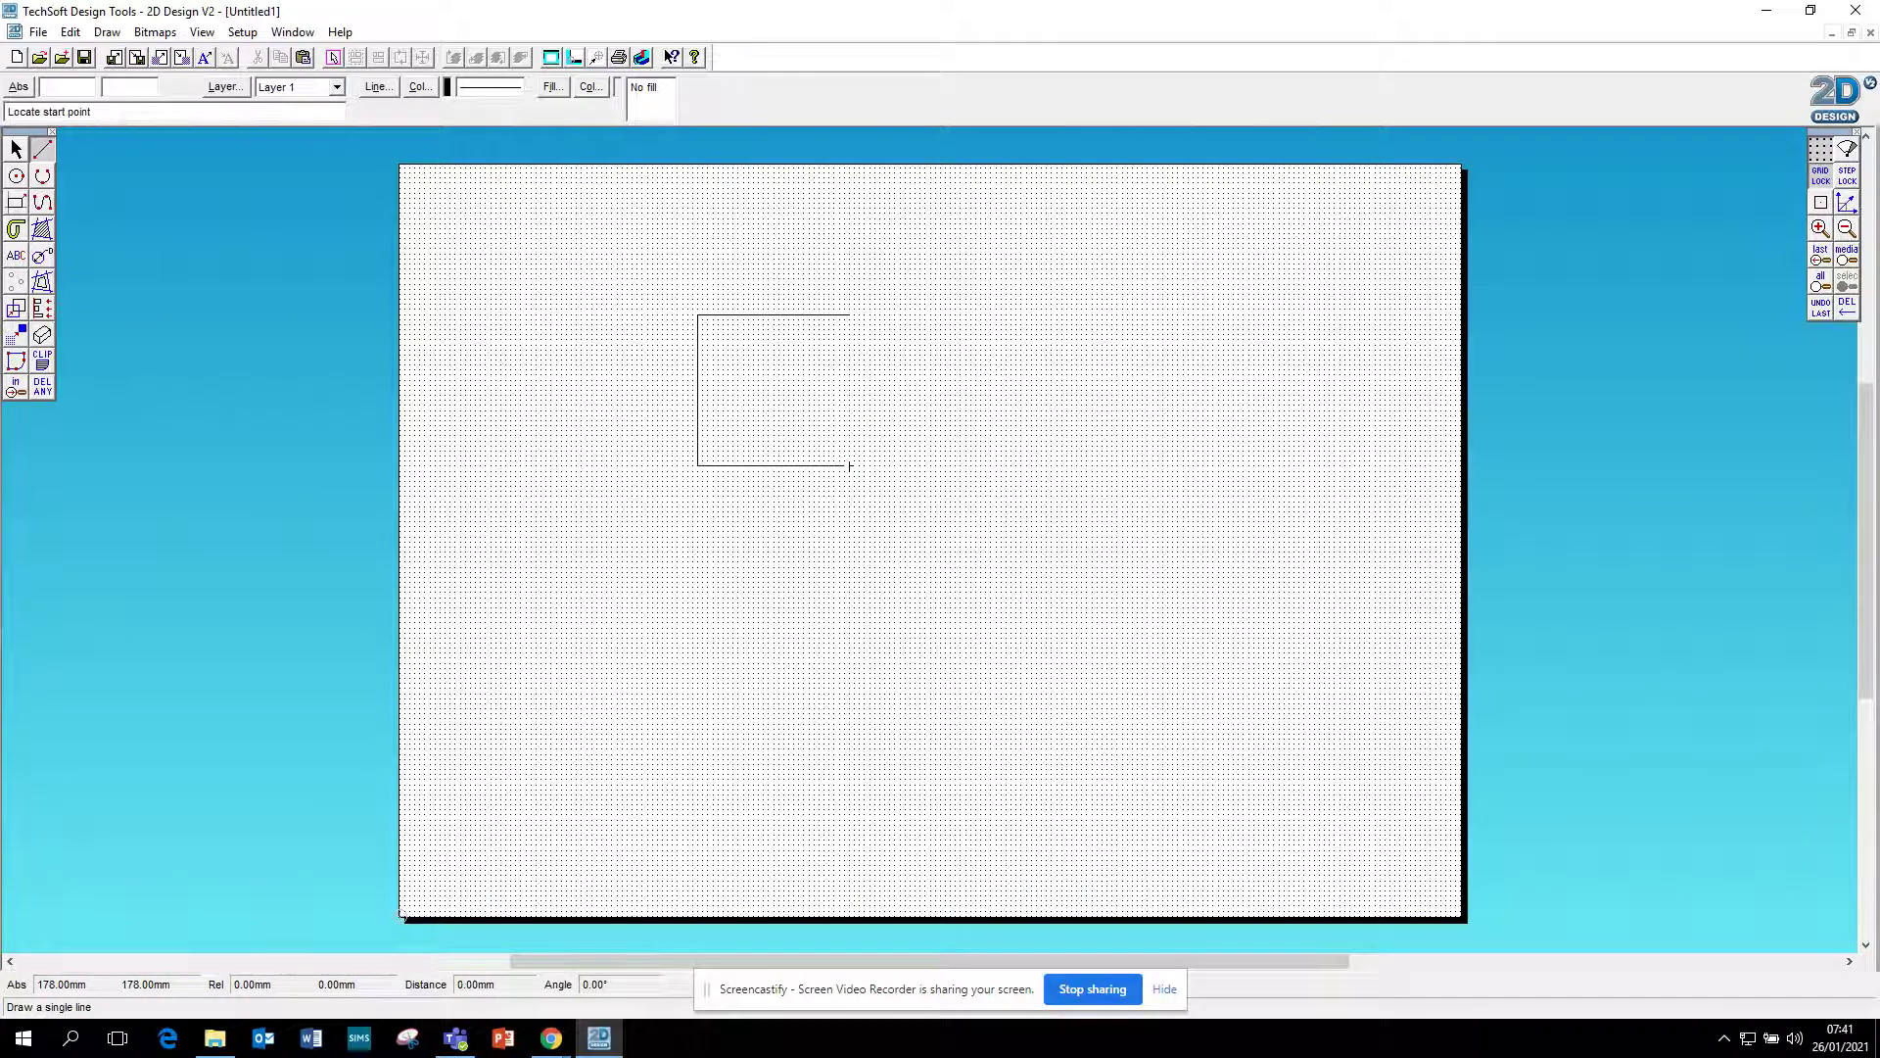
{"action": "left_click", "coordinate": [849, 466]}
{"action": "left_click", "coordinate": [850, 315]}
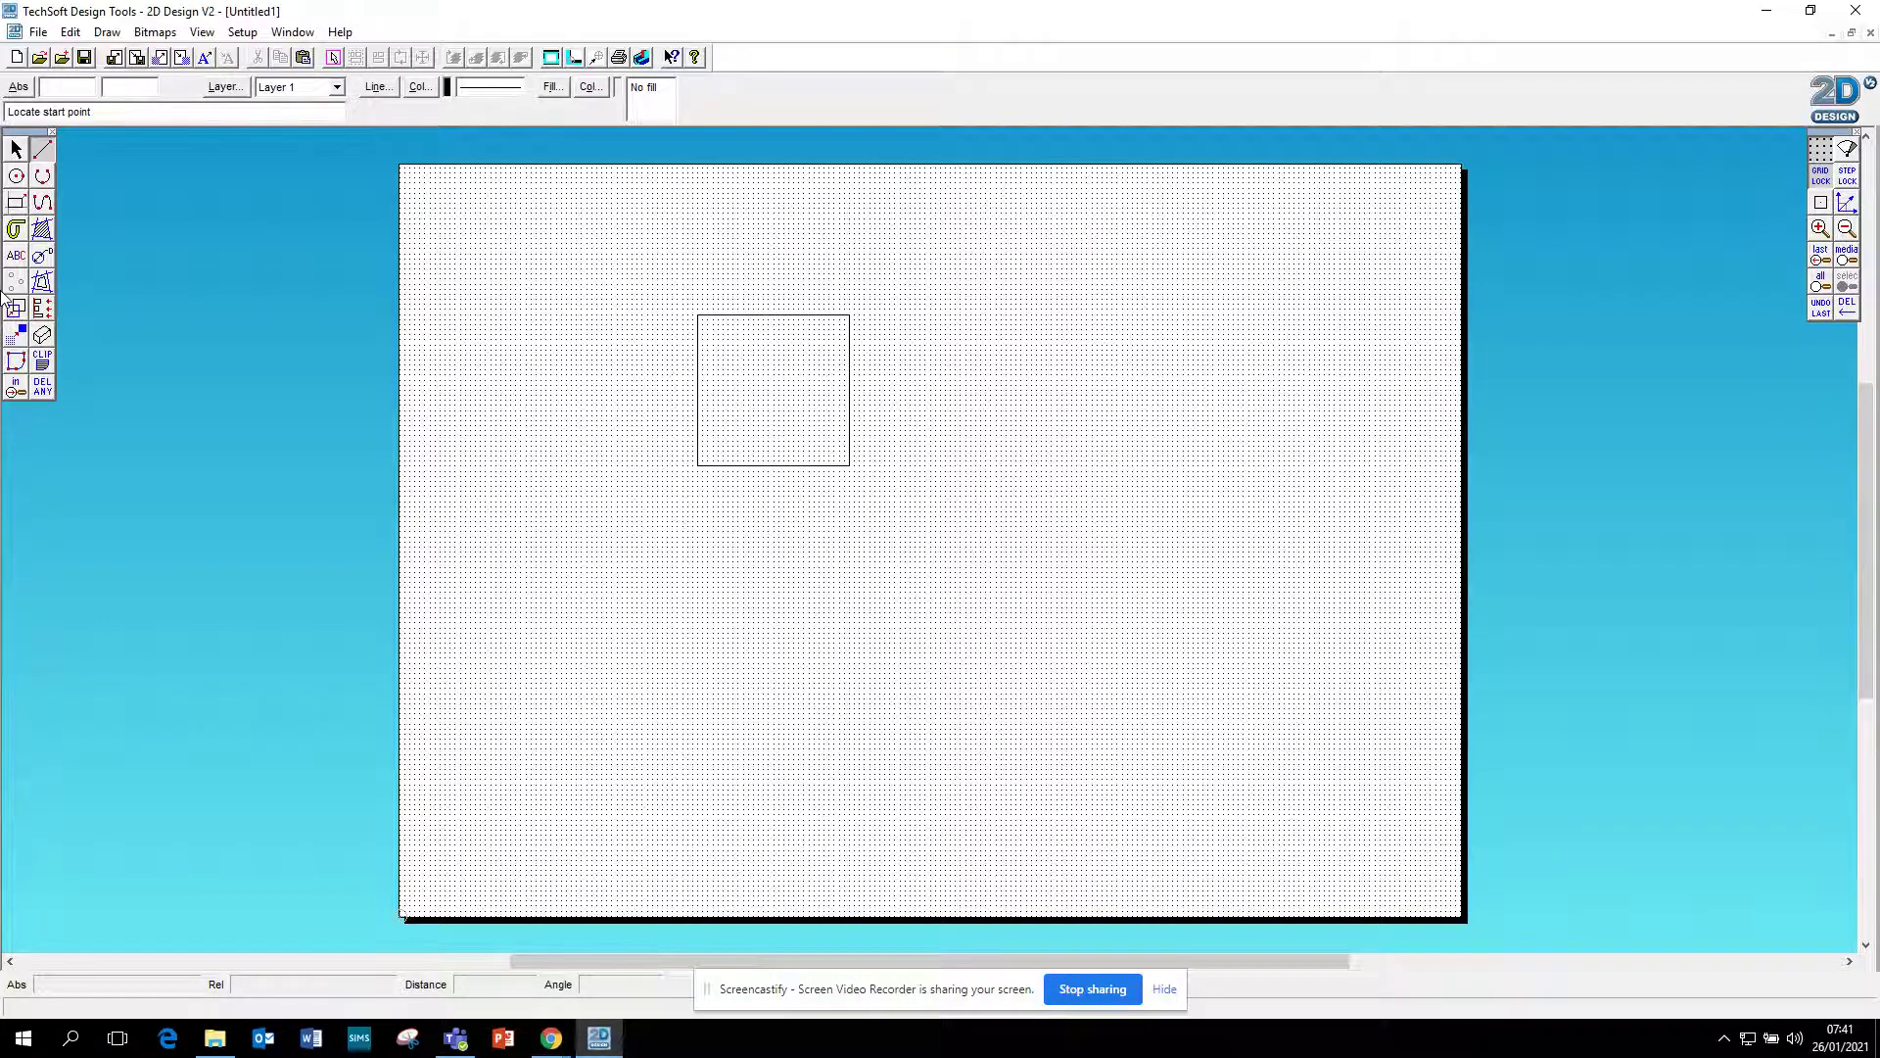
- Apply the isometric 3D effect to the whole square with a finish depth of 60 mm, referenced on its right side
{"action": "left_click", "coordinate": [15, 149]}
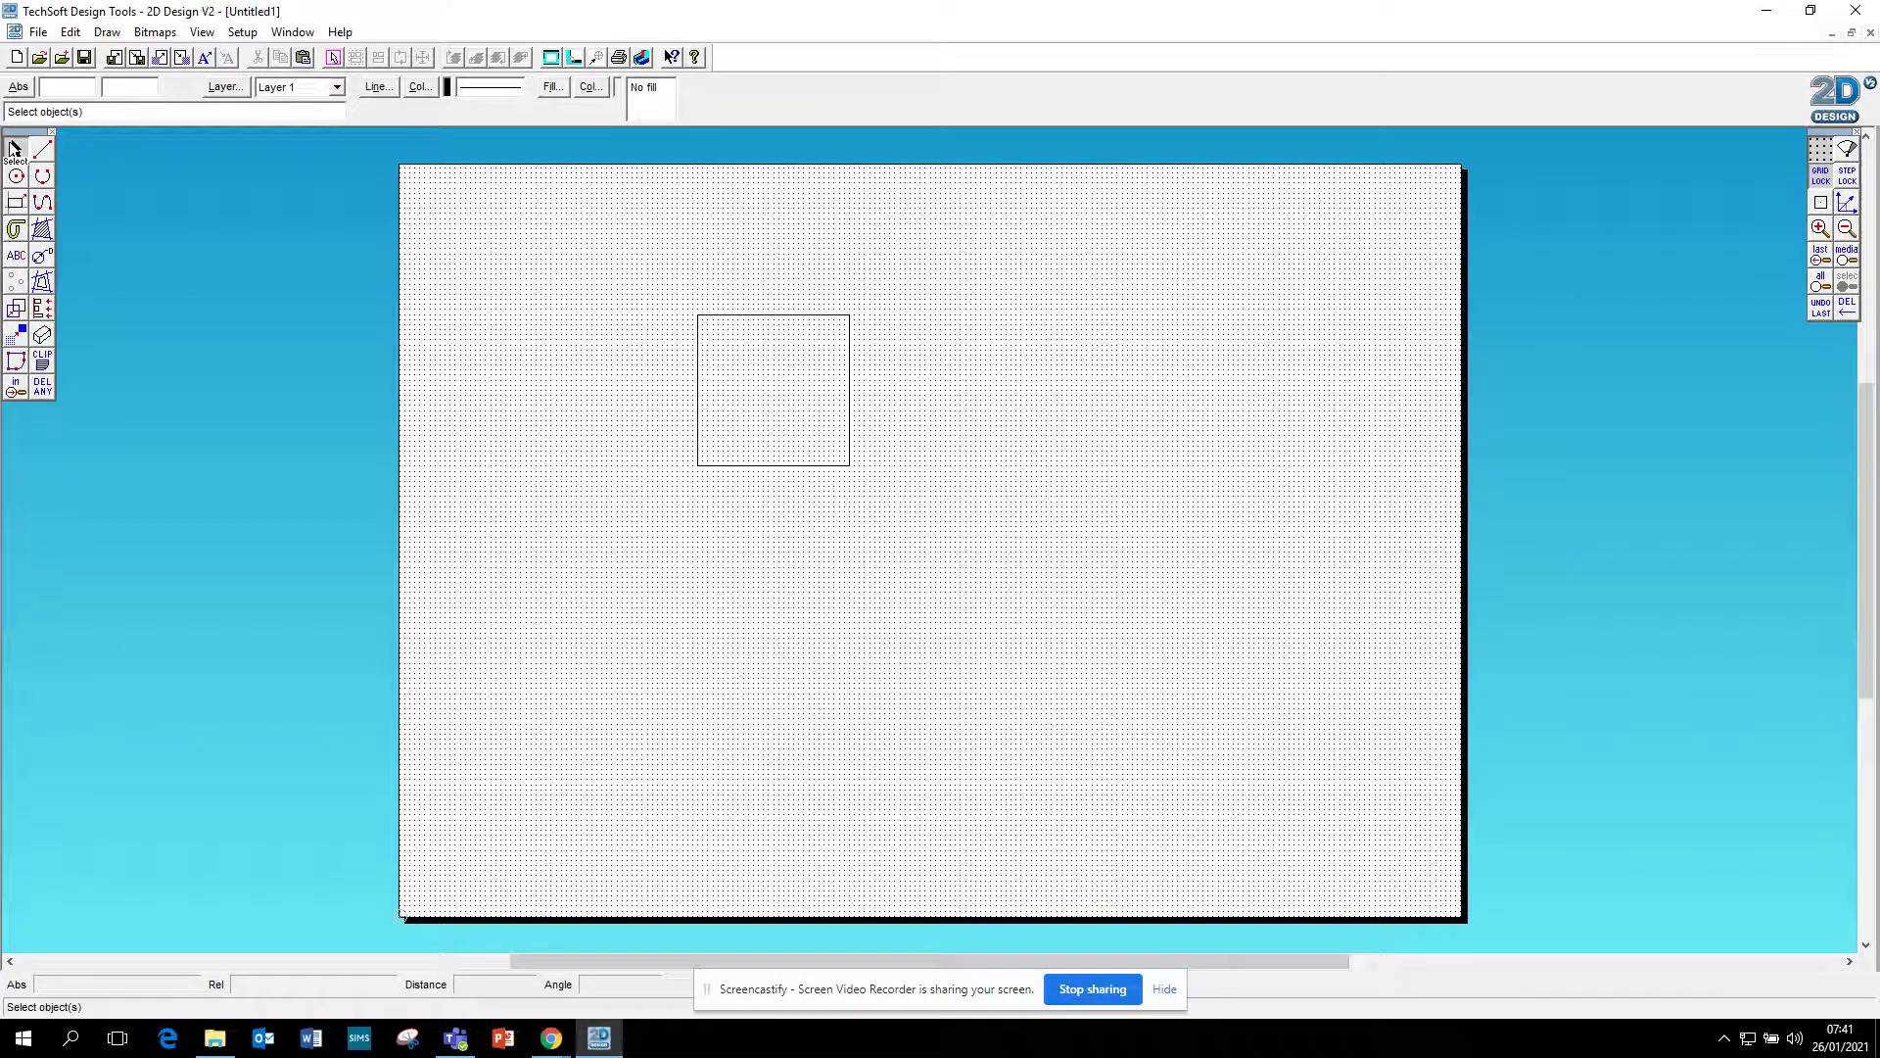
{"action": "left_click_drag", "start_coordinate": [604, 262], "coordinate": [933, 530]}
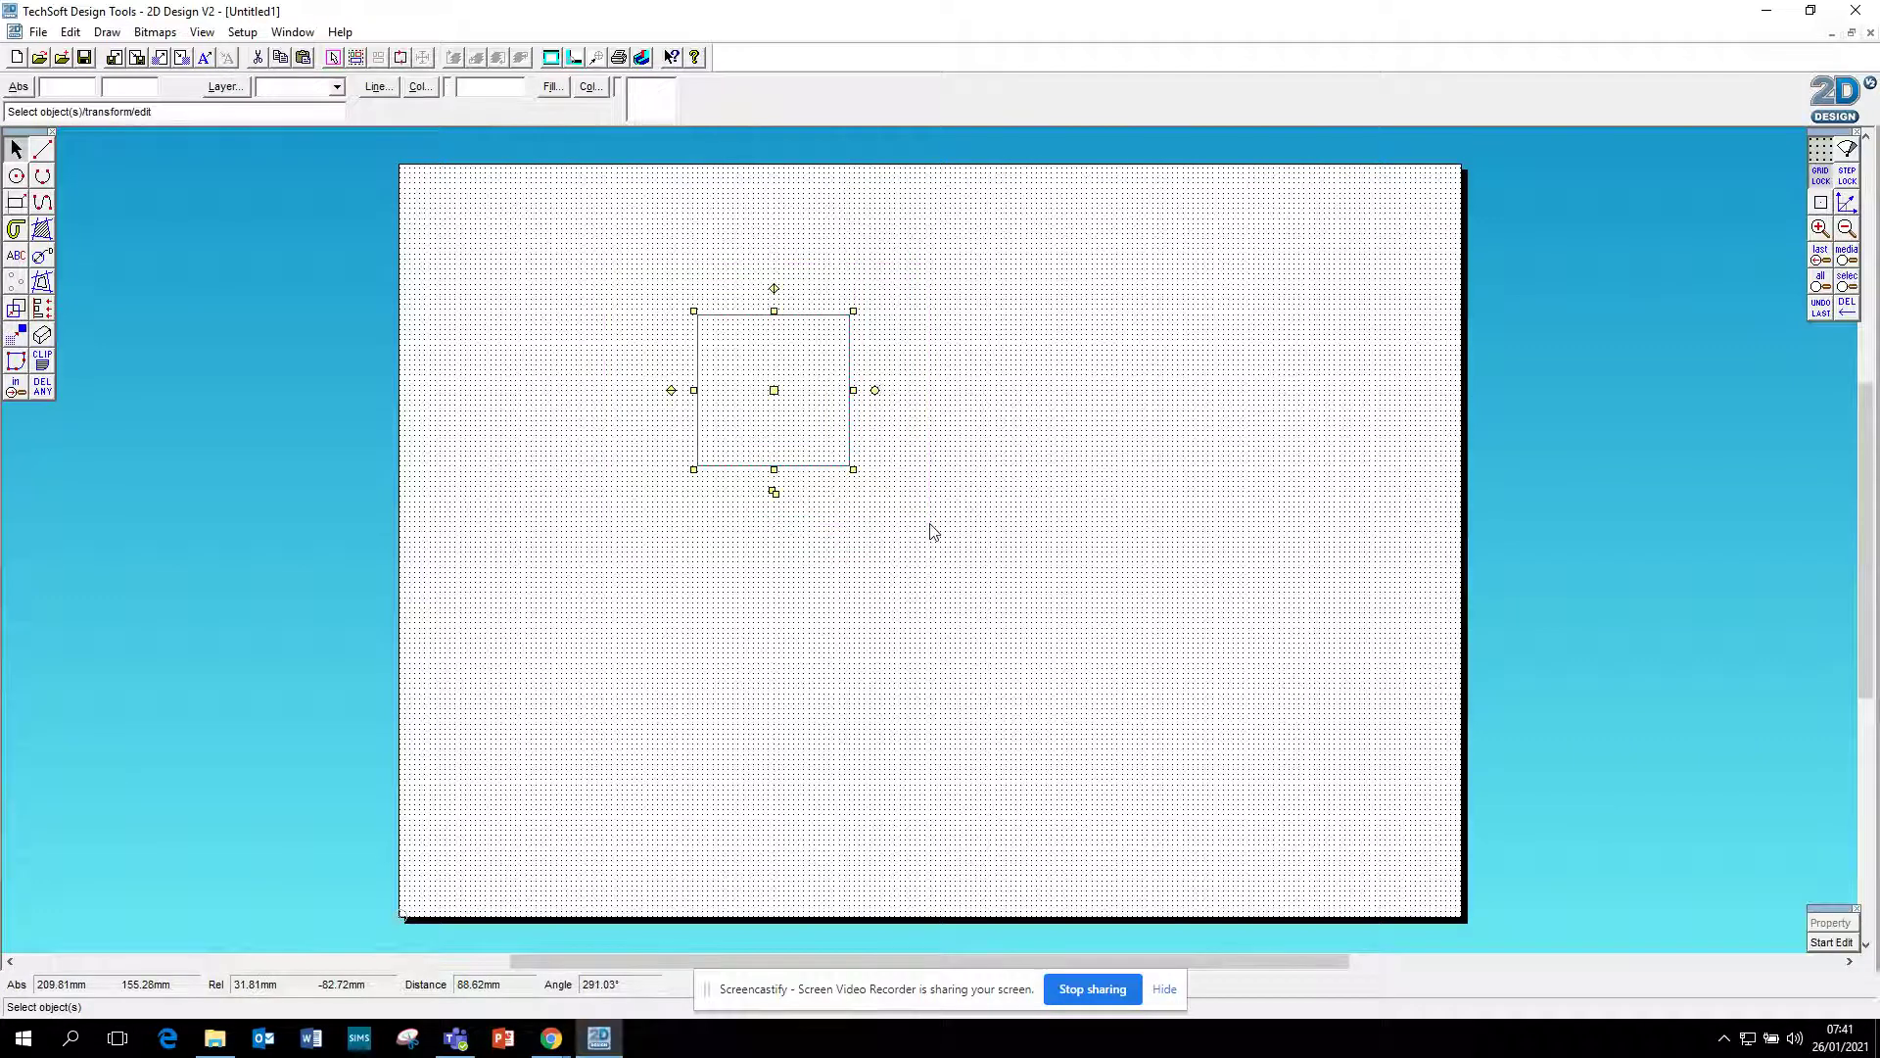
{"action": "left_click", "coordinate": [41, 341]}
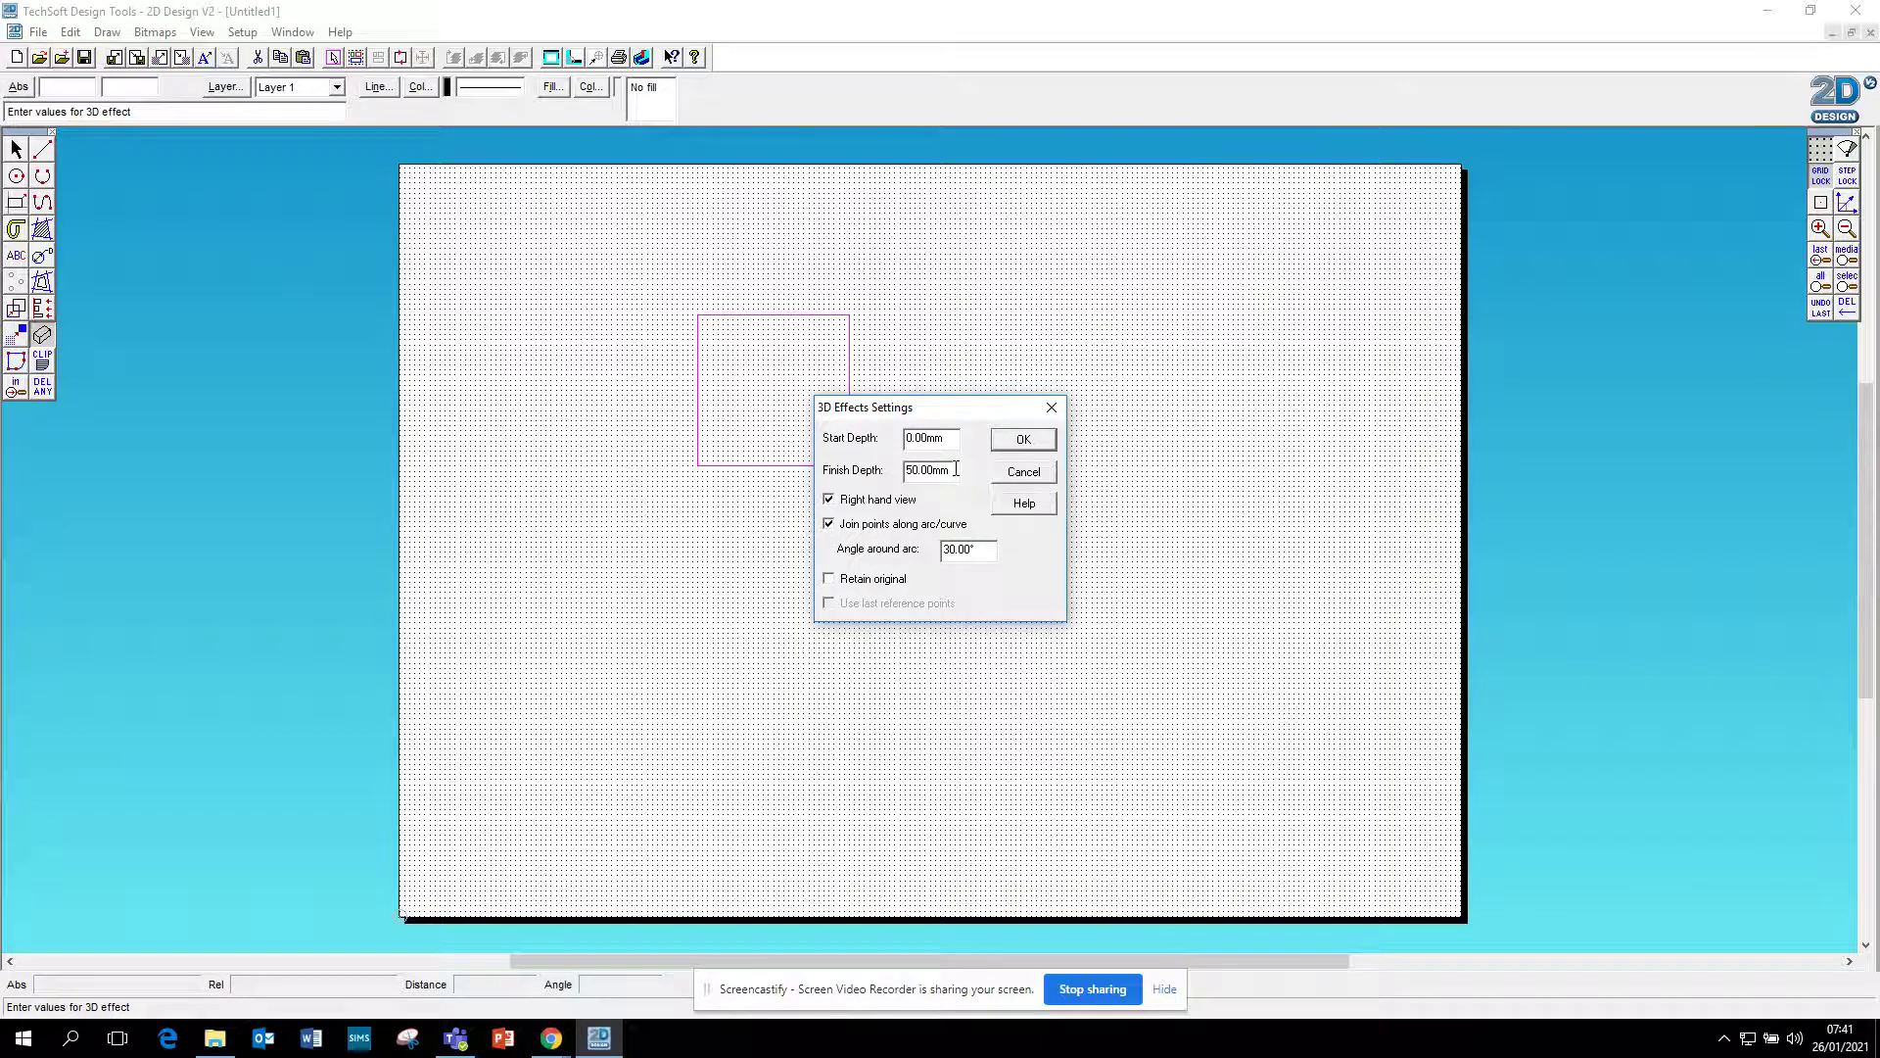
{"action": "left_click_drag", "start_coordinate": [955, 469], "coordinate": [858, 474]}
{"action": "type", "text": "60"}
{"action": "left_click", "coordinate": [1048, 443]}
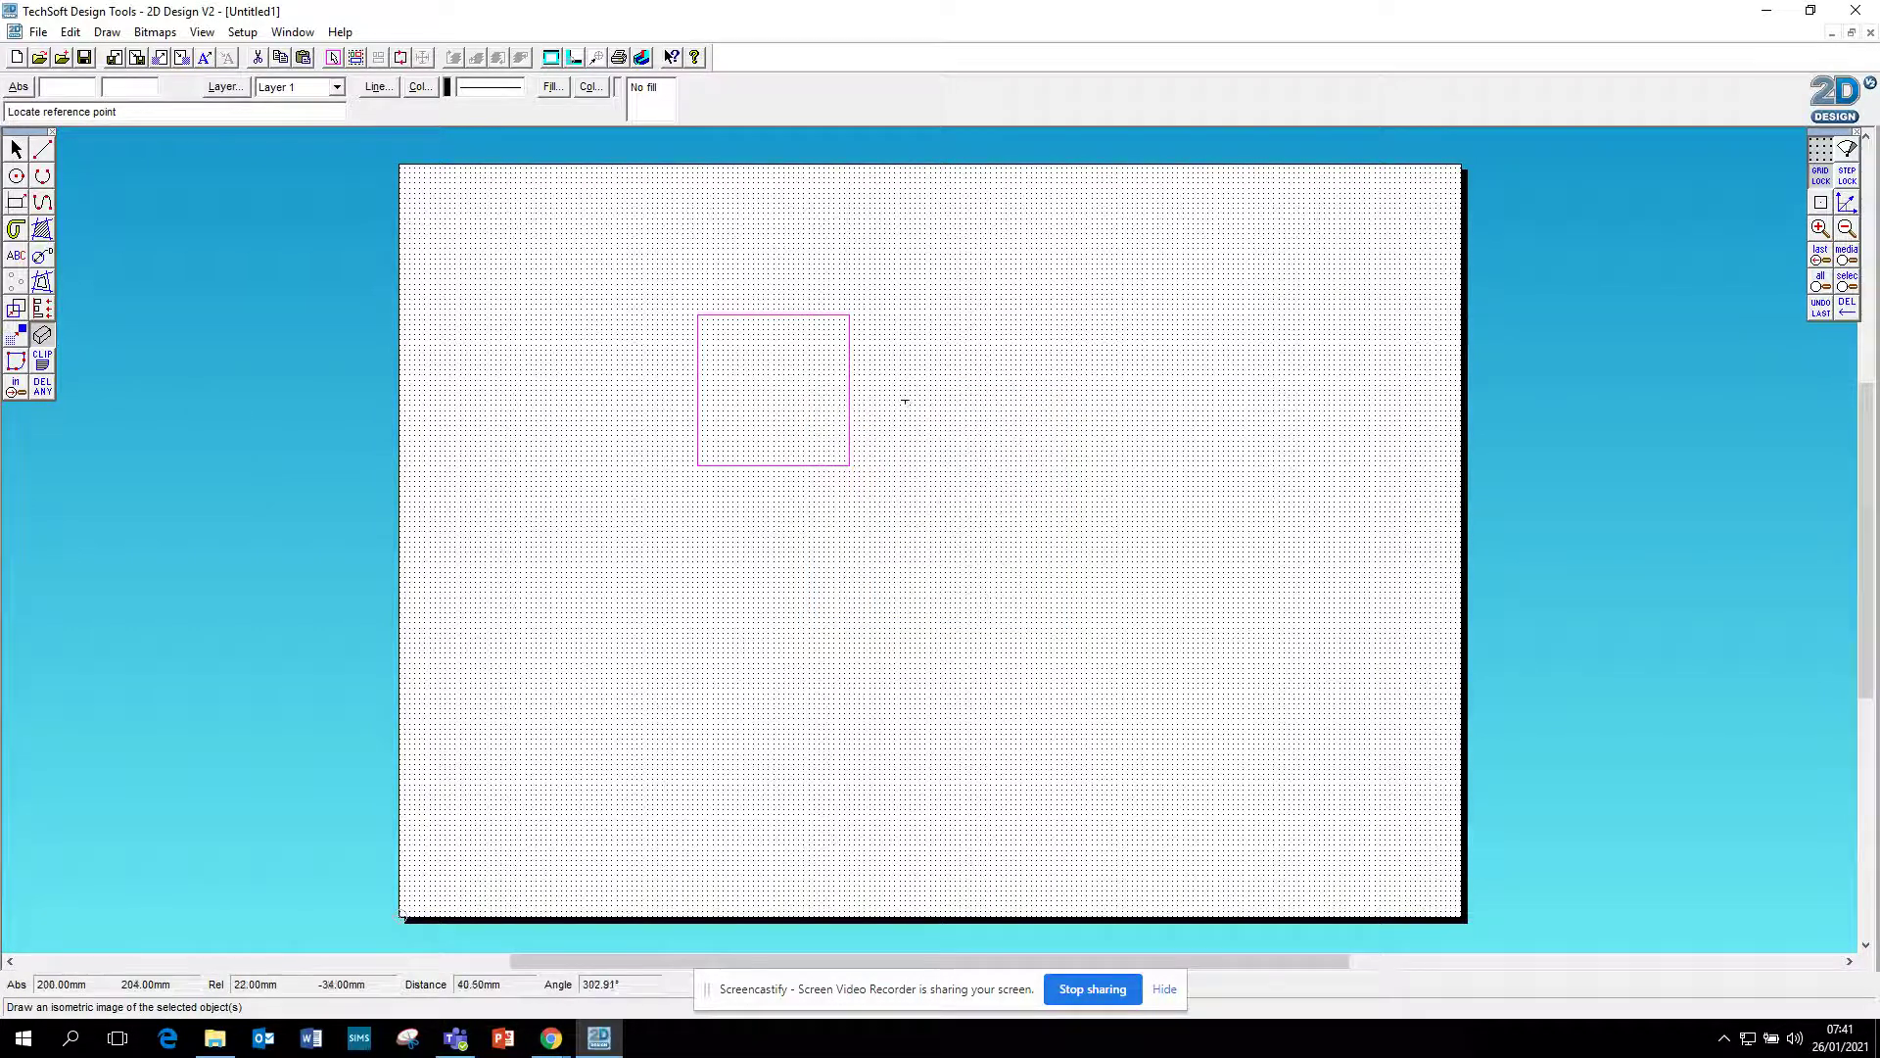
{"action": "left_click", "coordinate": [849, 394]}
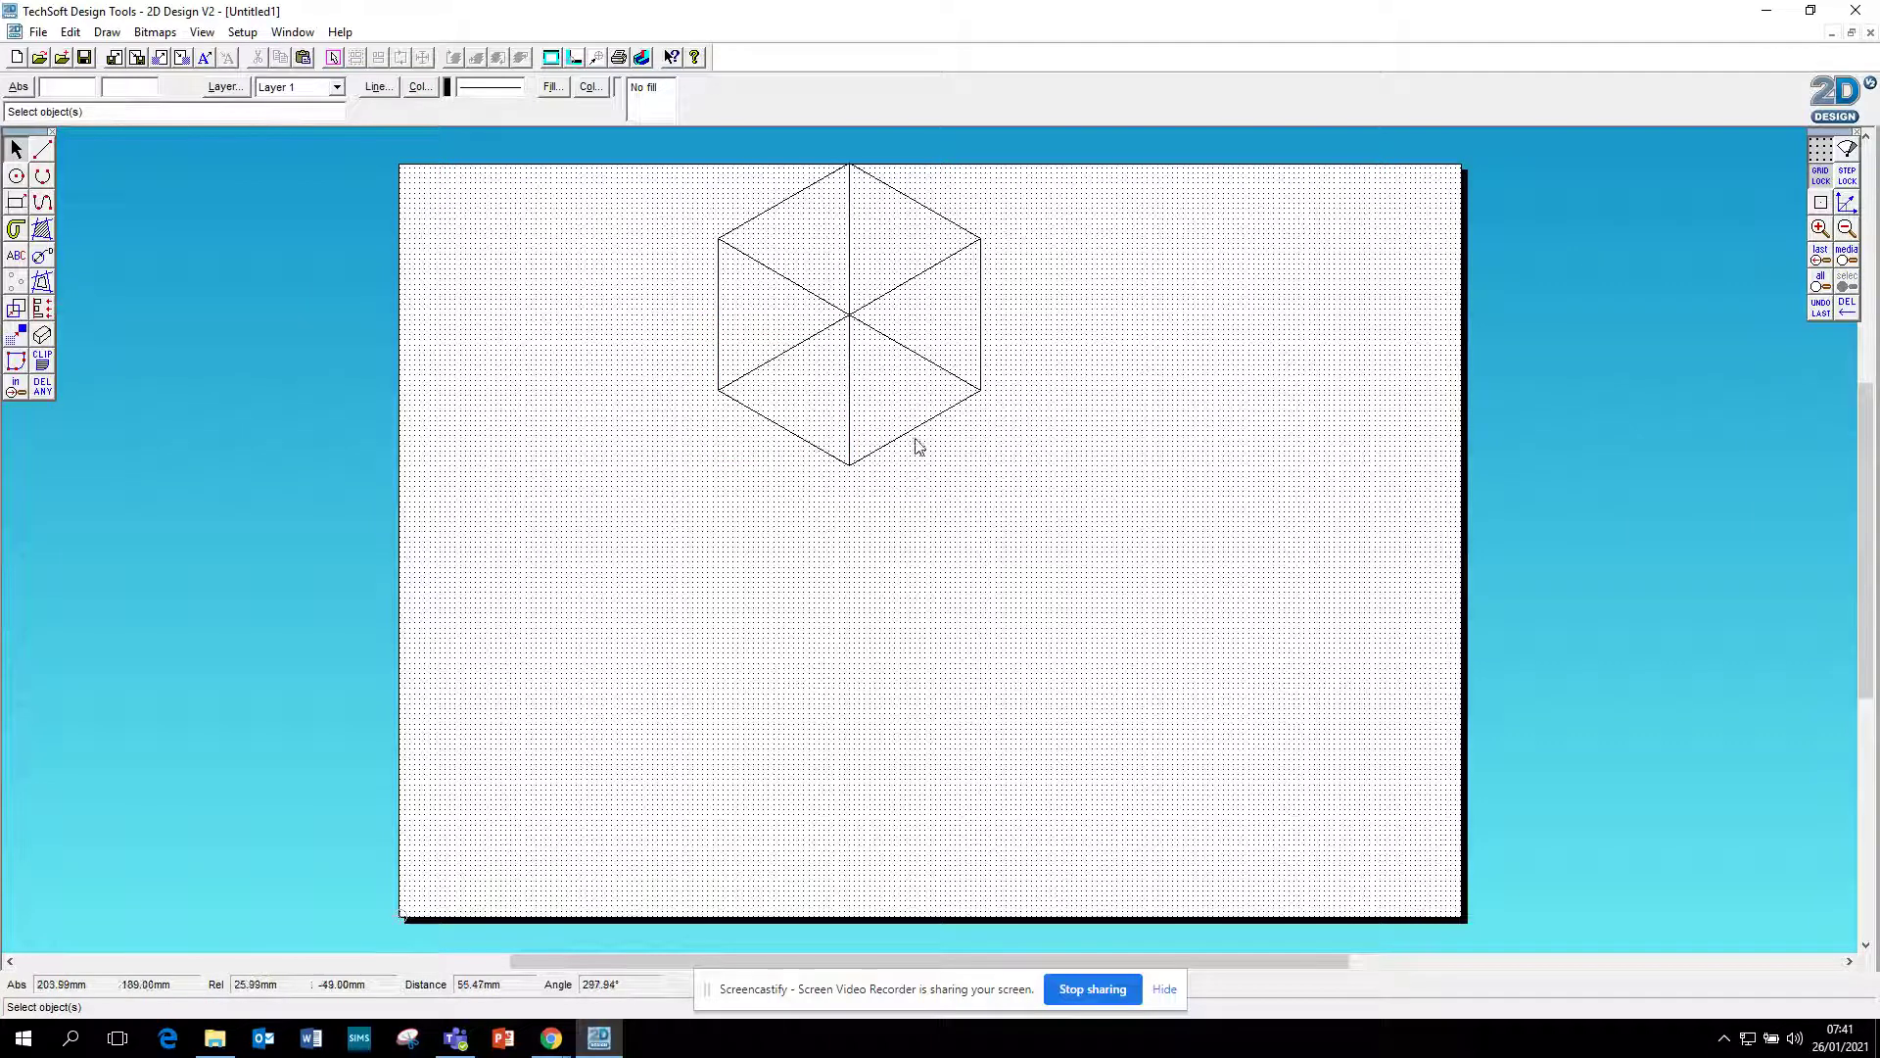
- Move the isometric cube down to about the middle height of the page and deselect it
{"action": "left_click_drag", "start_coordinate": [655, 160], "coordinate": [1104, 496]}
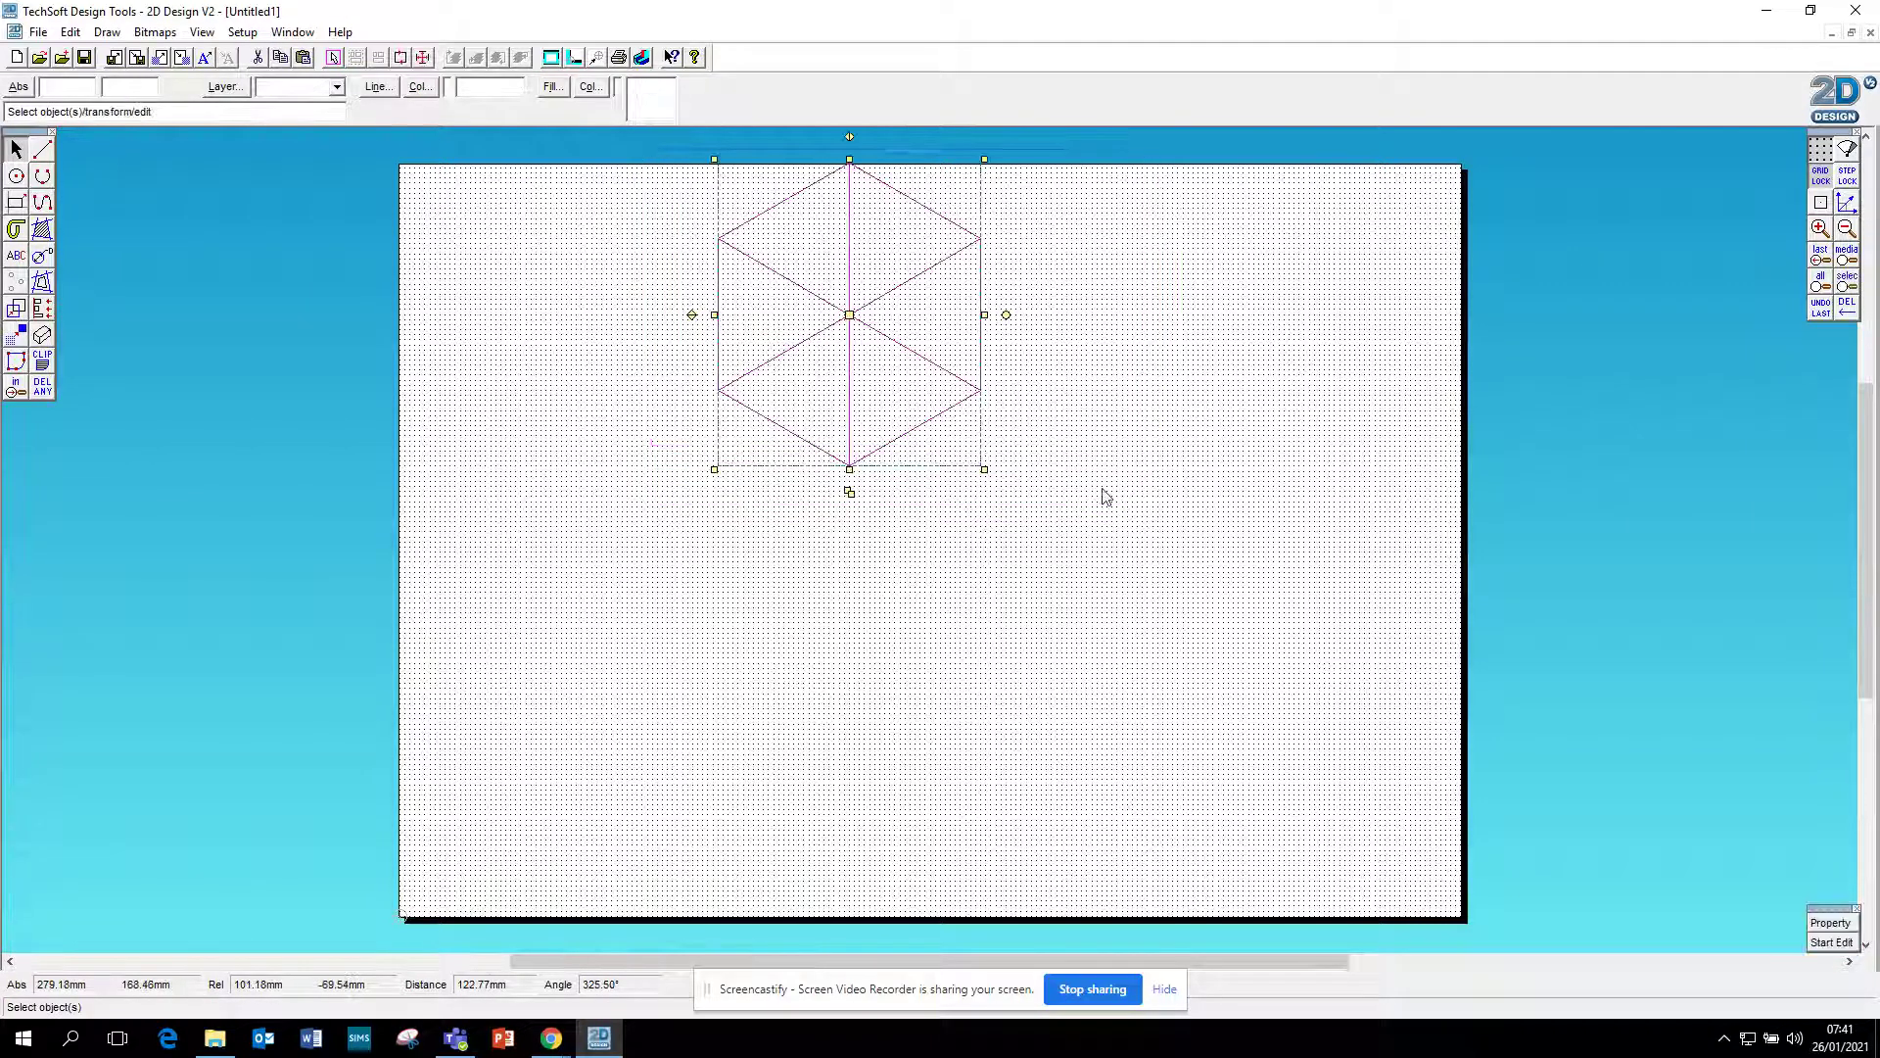
{"action": "left_click_drag", "start_coordinate": [849, 314], "coordinate": [798, 567]}
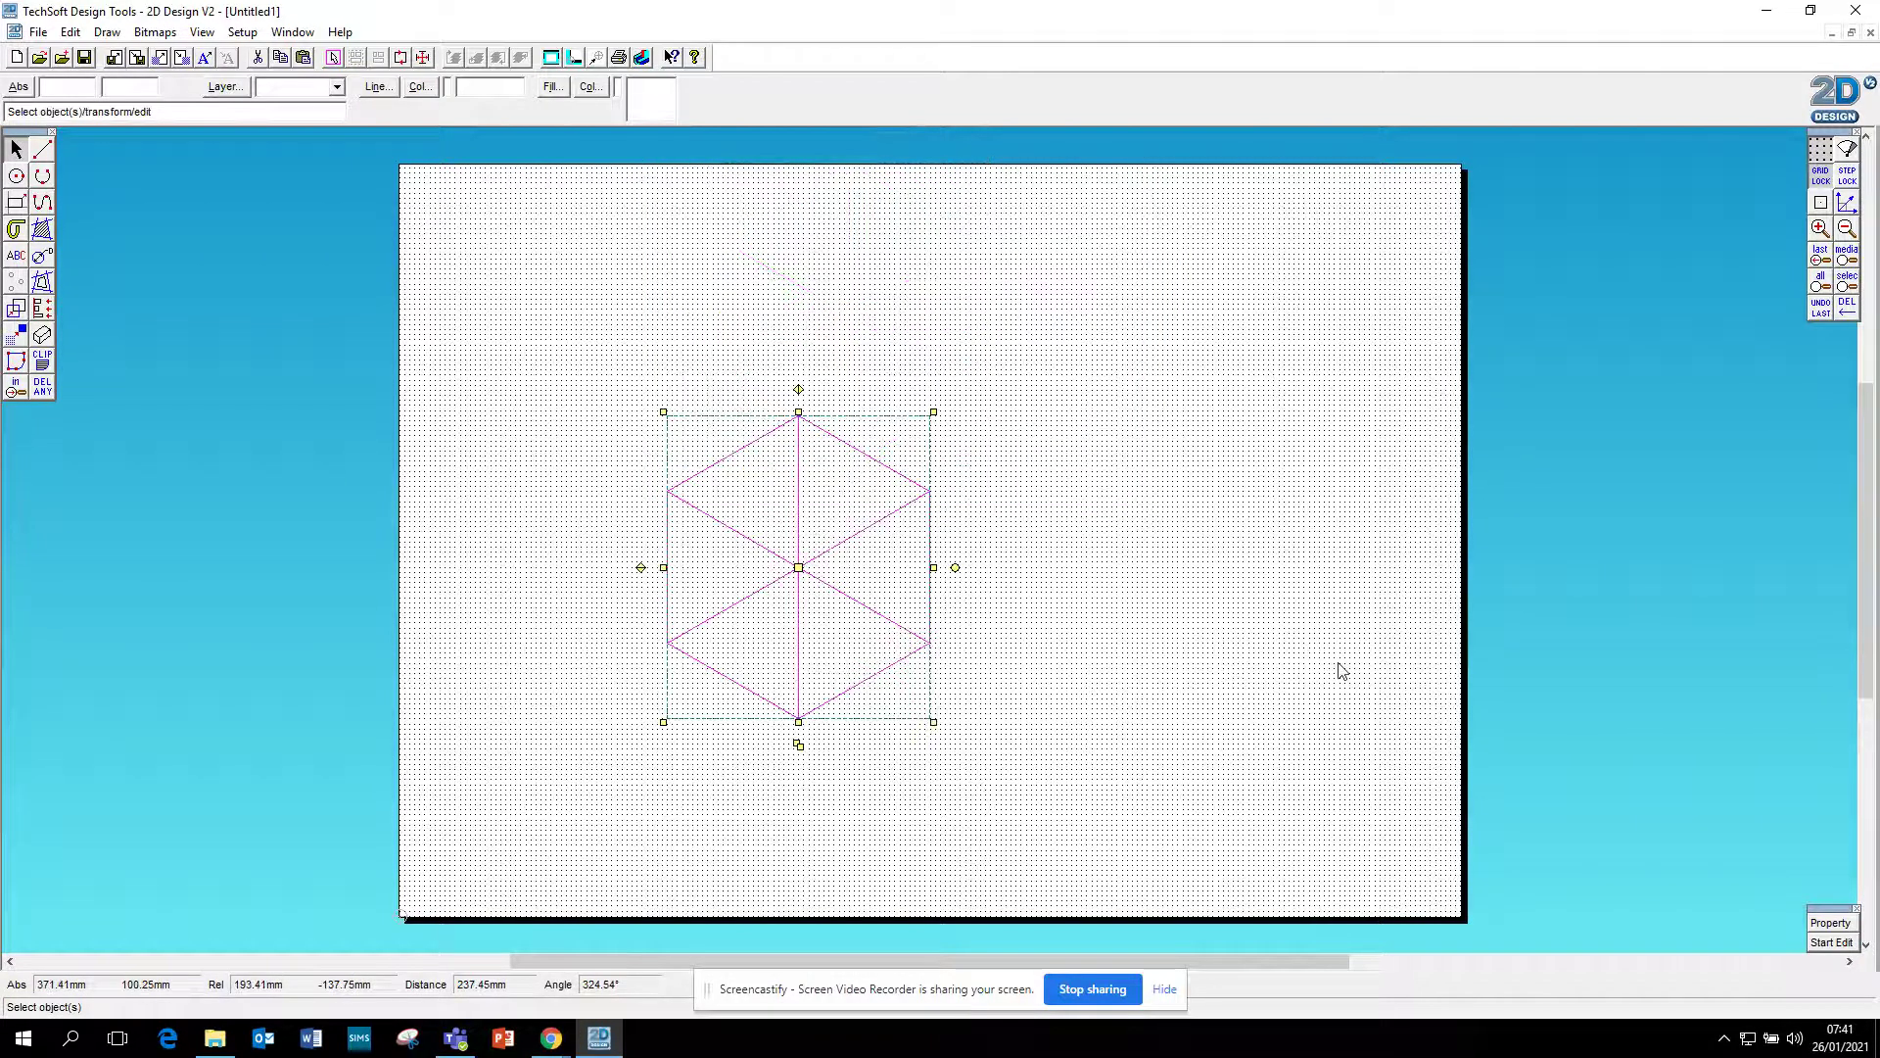
{"action": "left_click", "coordinate": [1279, 670]}
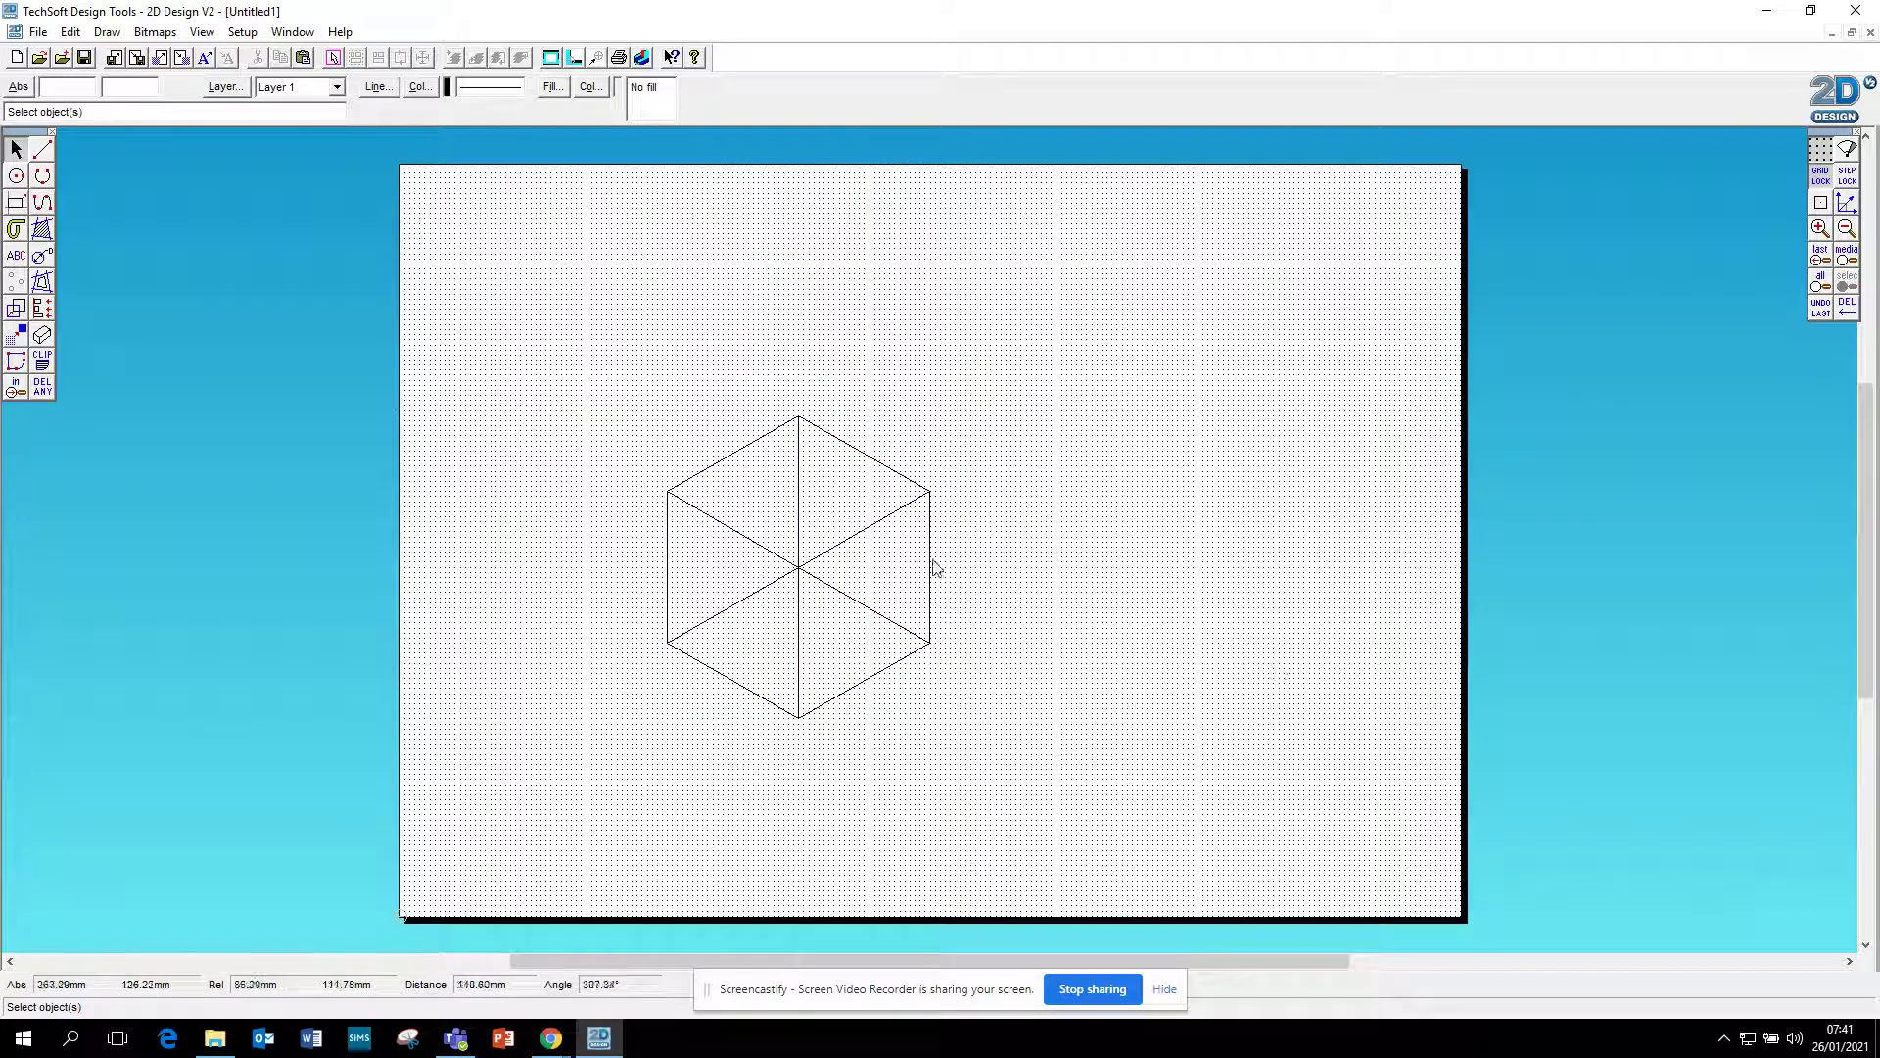
- Try to remove the cube's hidden inner edges with the Delete Part tool, and undo the deletion
{"action": "left_click", "coordinate": [43, 388]}
{"action": "left_click", "coordinate": [98, 389]}
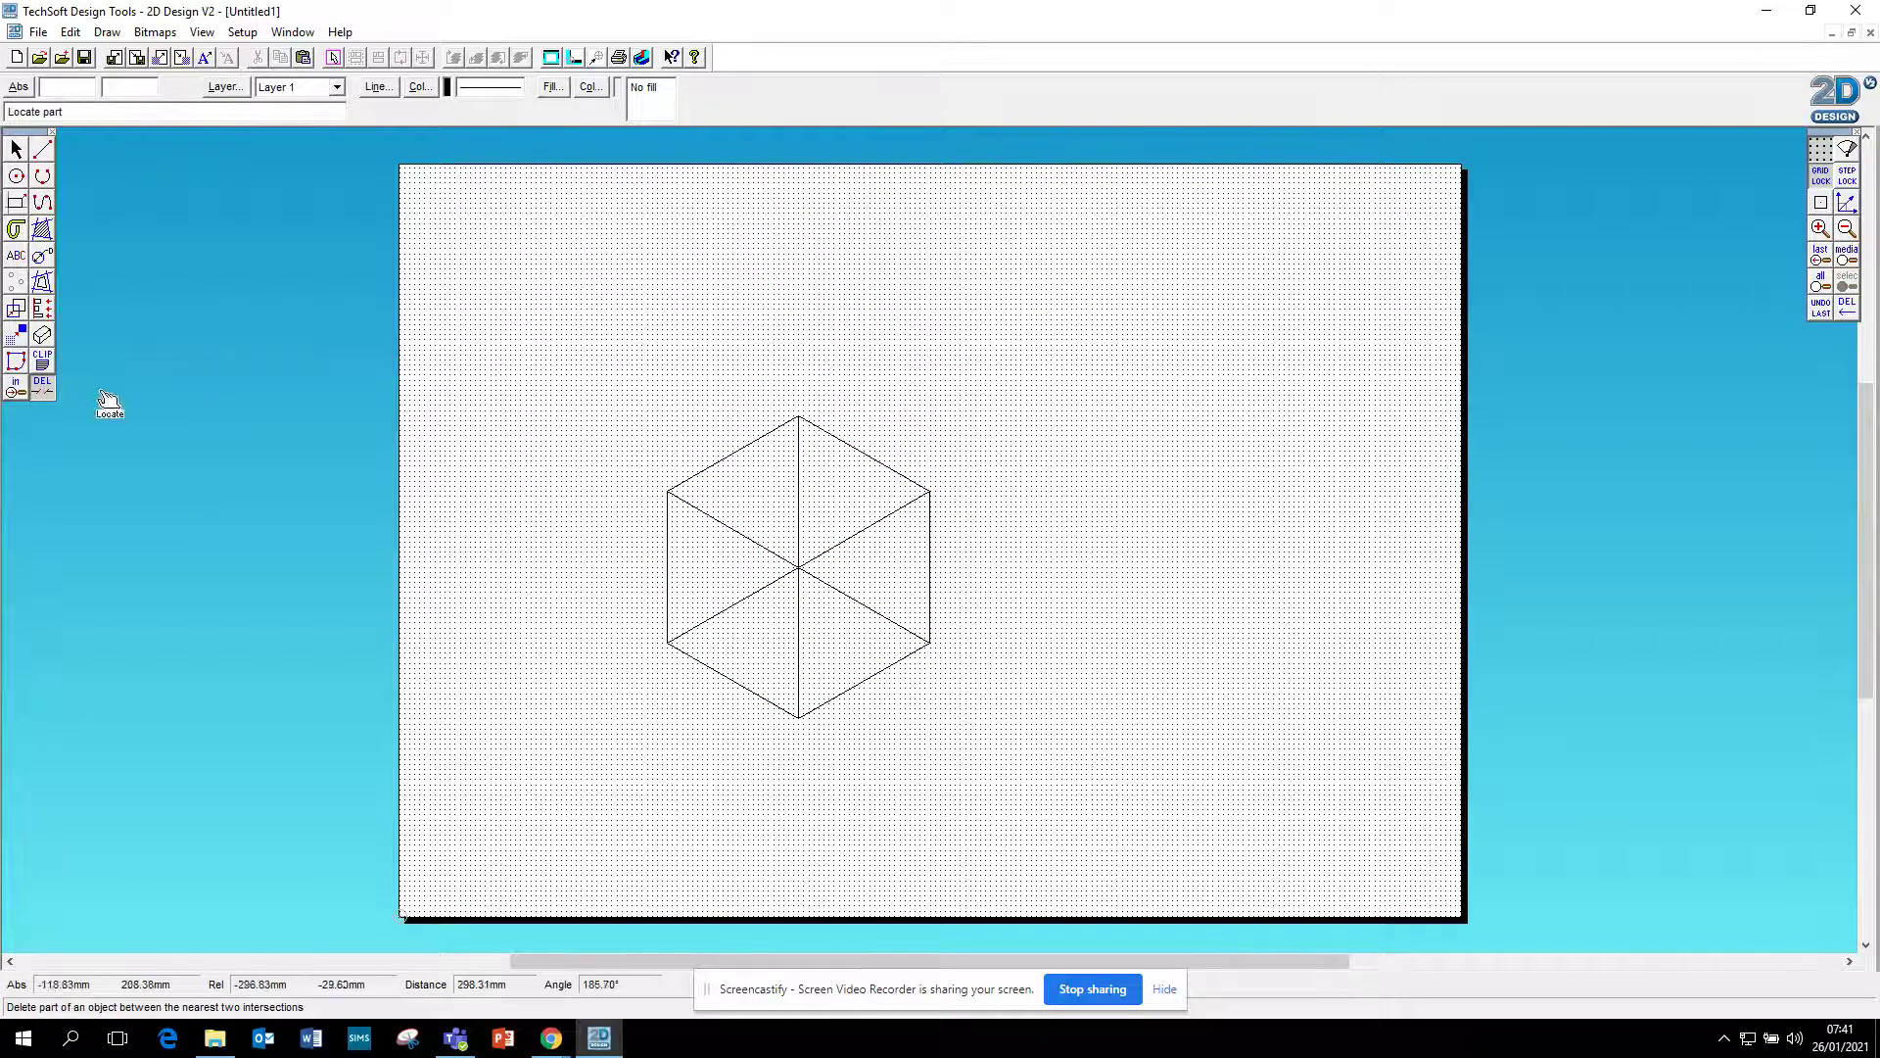
{"action": "left_click", "coordinate": [799, 495]}
{"action": "left_click", "coordinate": [848, 524]}
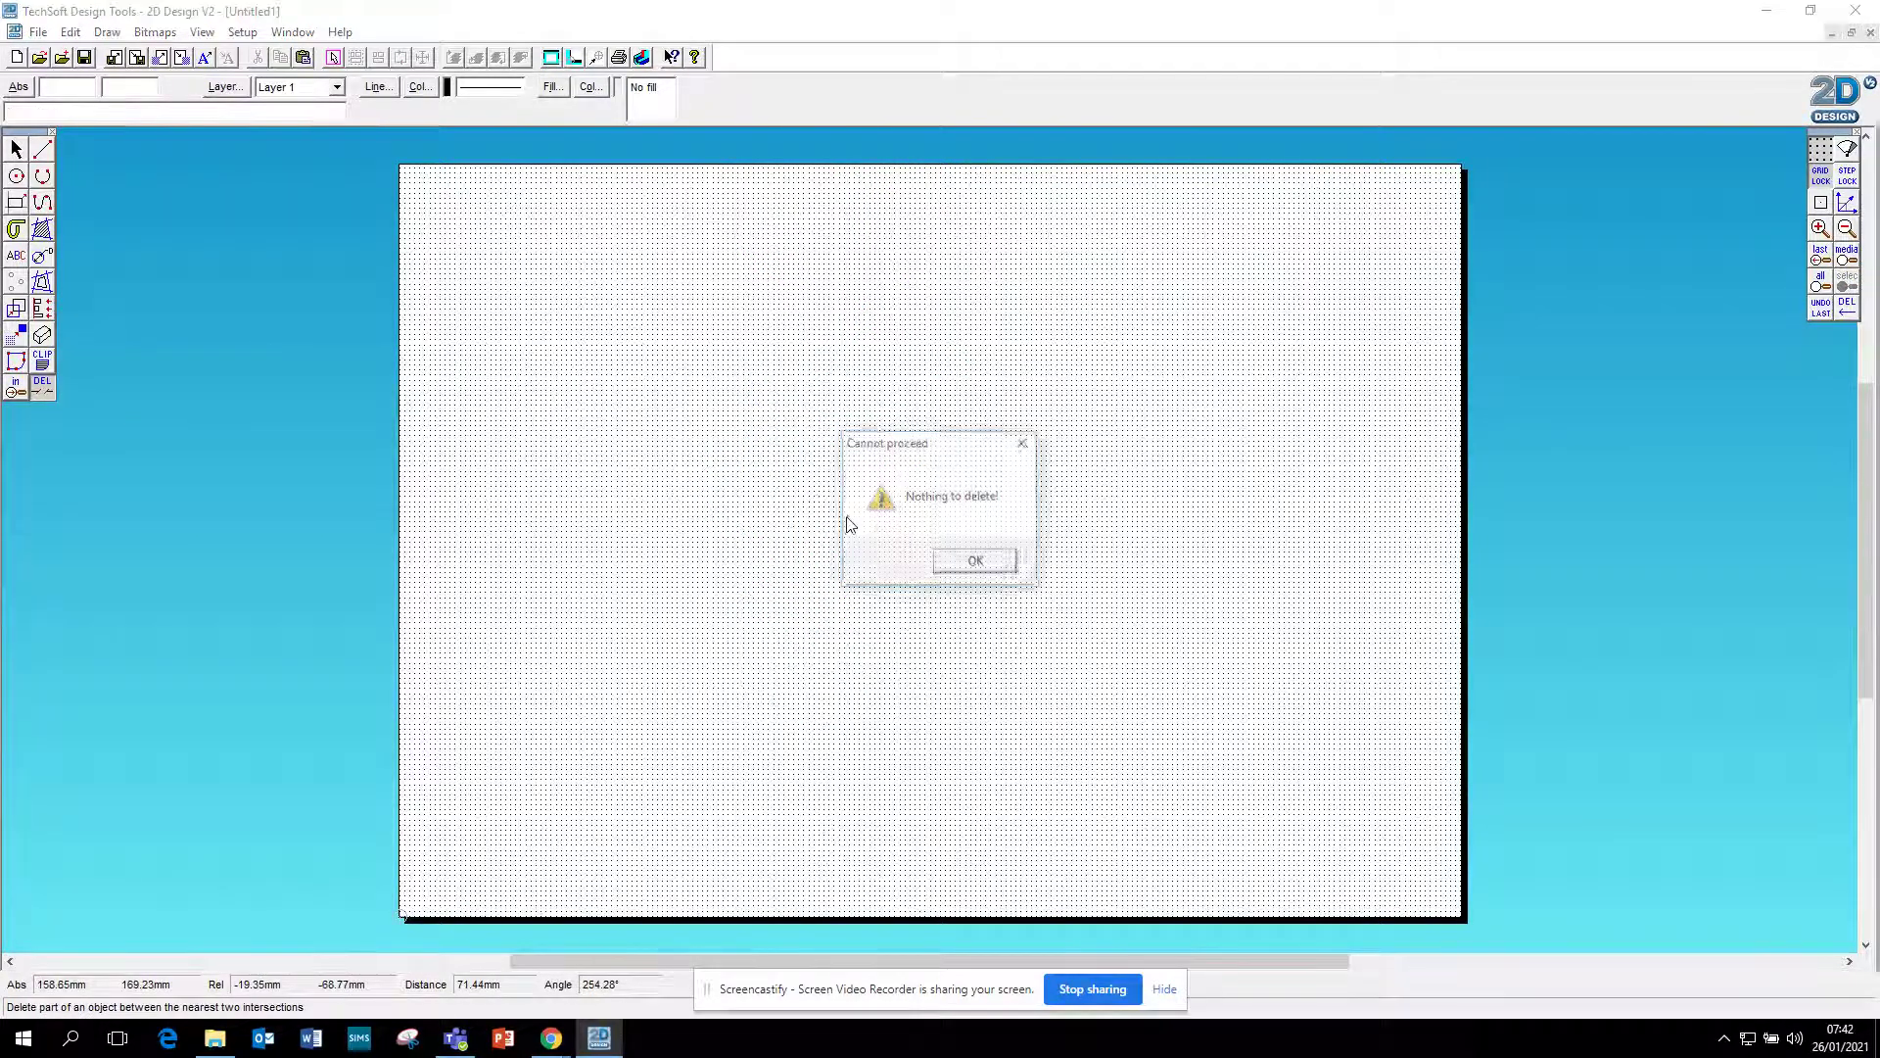
{"action": "left_click", "coordinate": [976, 560]}
{"action": "left_click", "coordinate": [71, 32]}
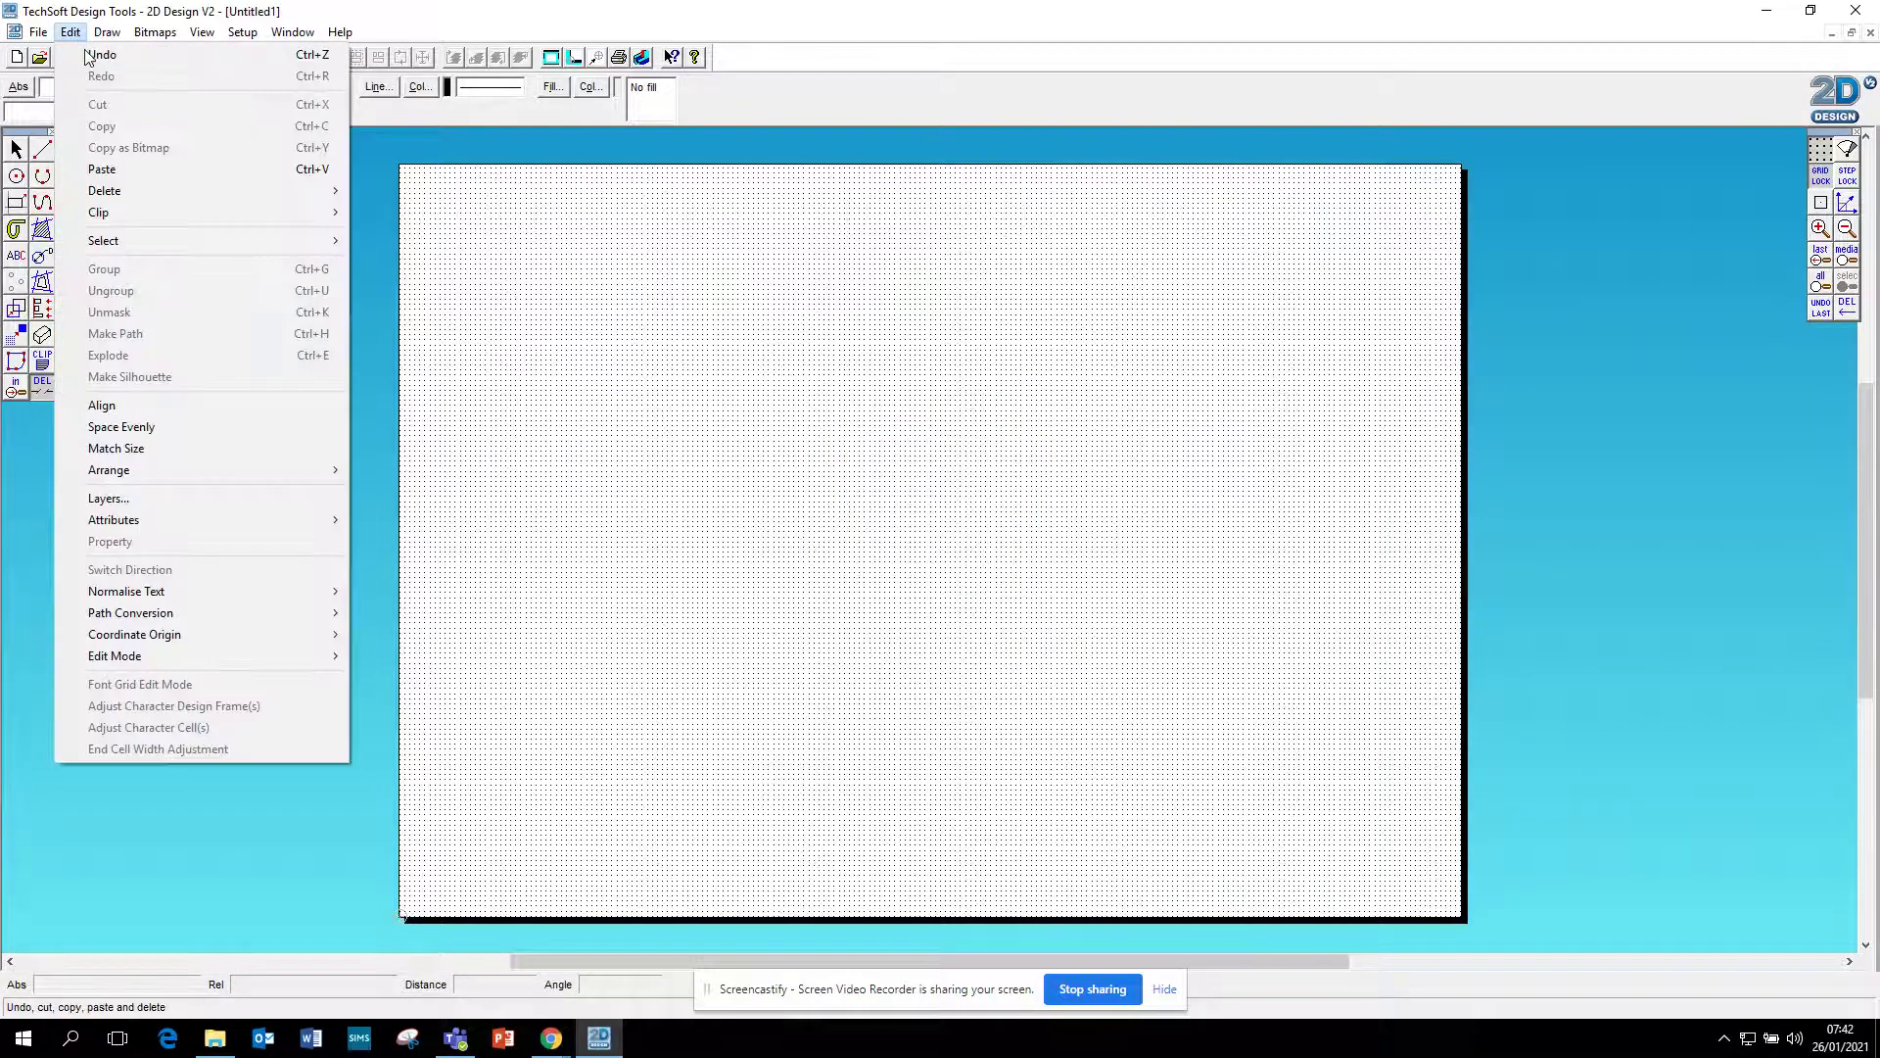
{"action": "left_click", "coordinate": [89, 59]}
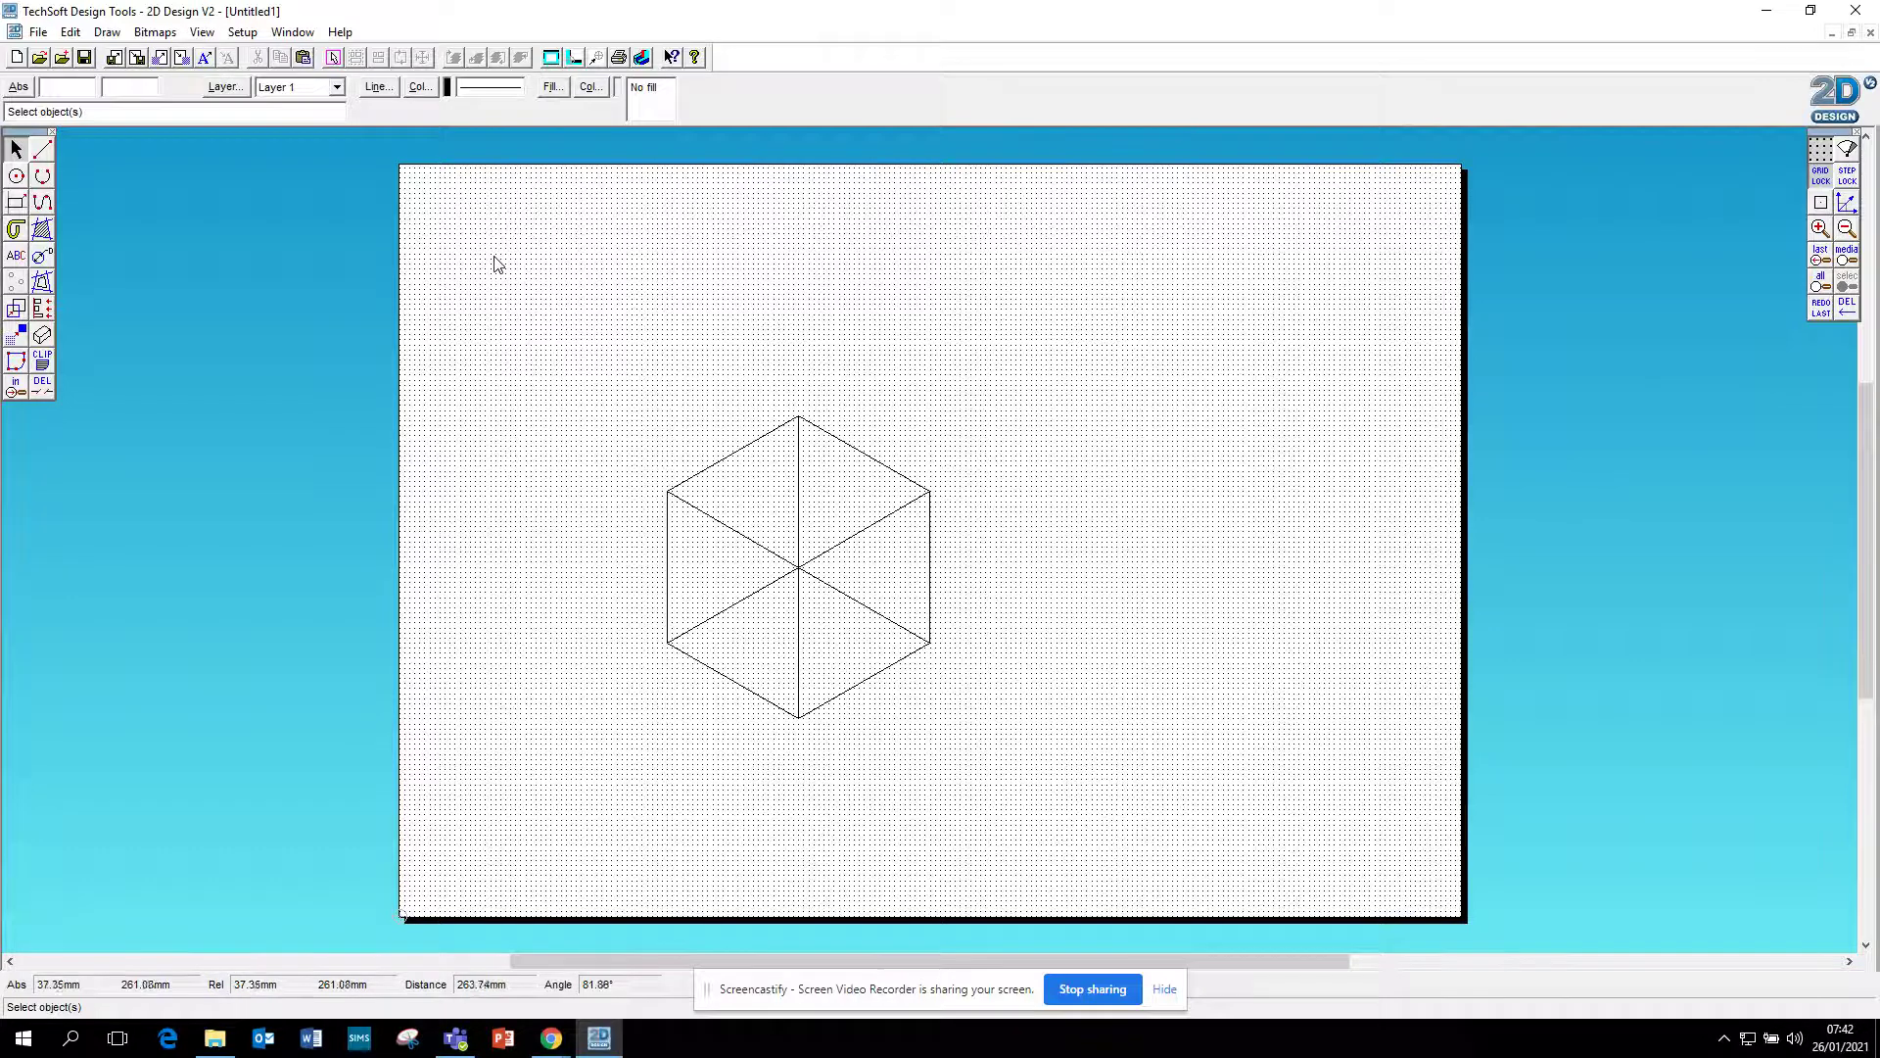
- Explode the whole cube by one level into its component parts
{"action": "left_click_drag", "start_coordinate": [575, 361], "coordinate": [1007, 773]}
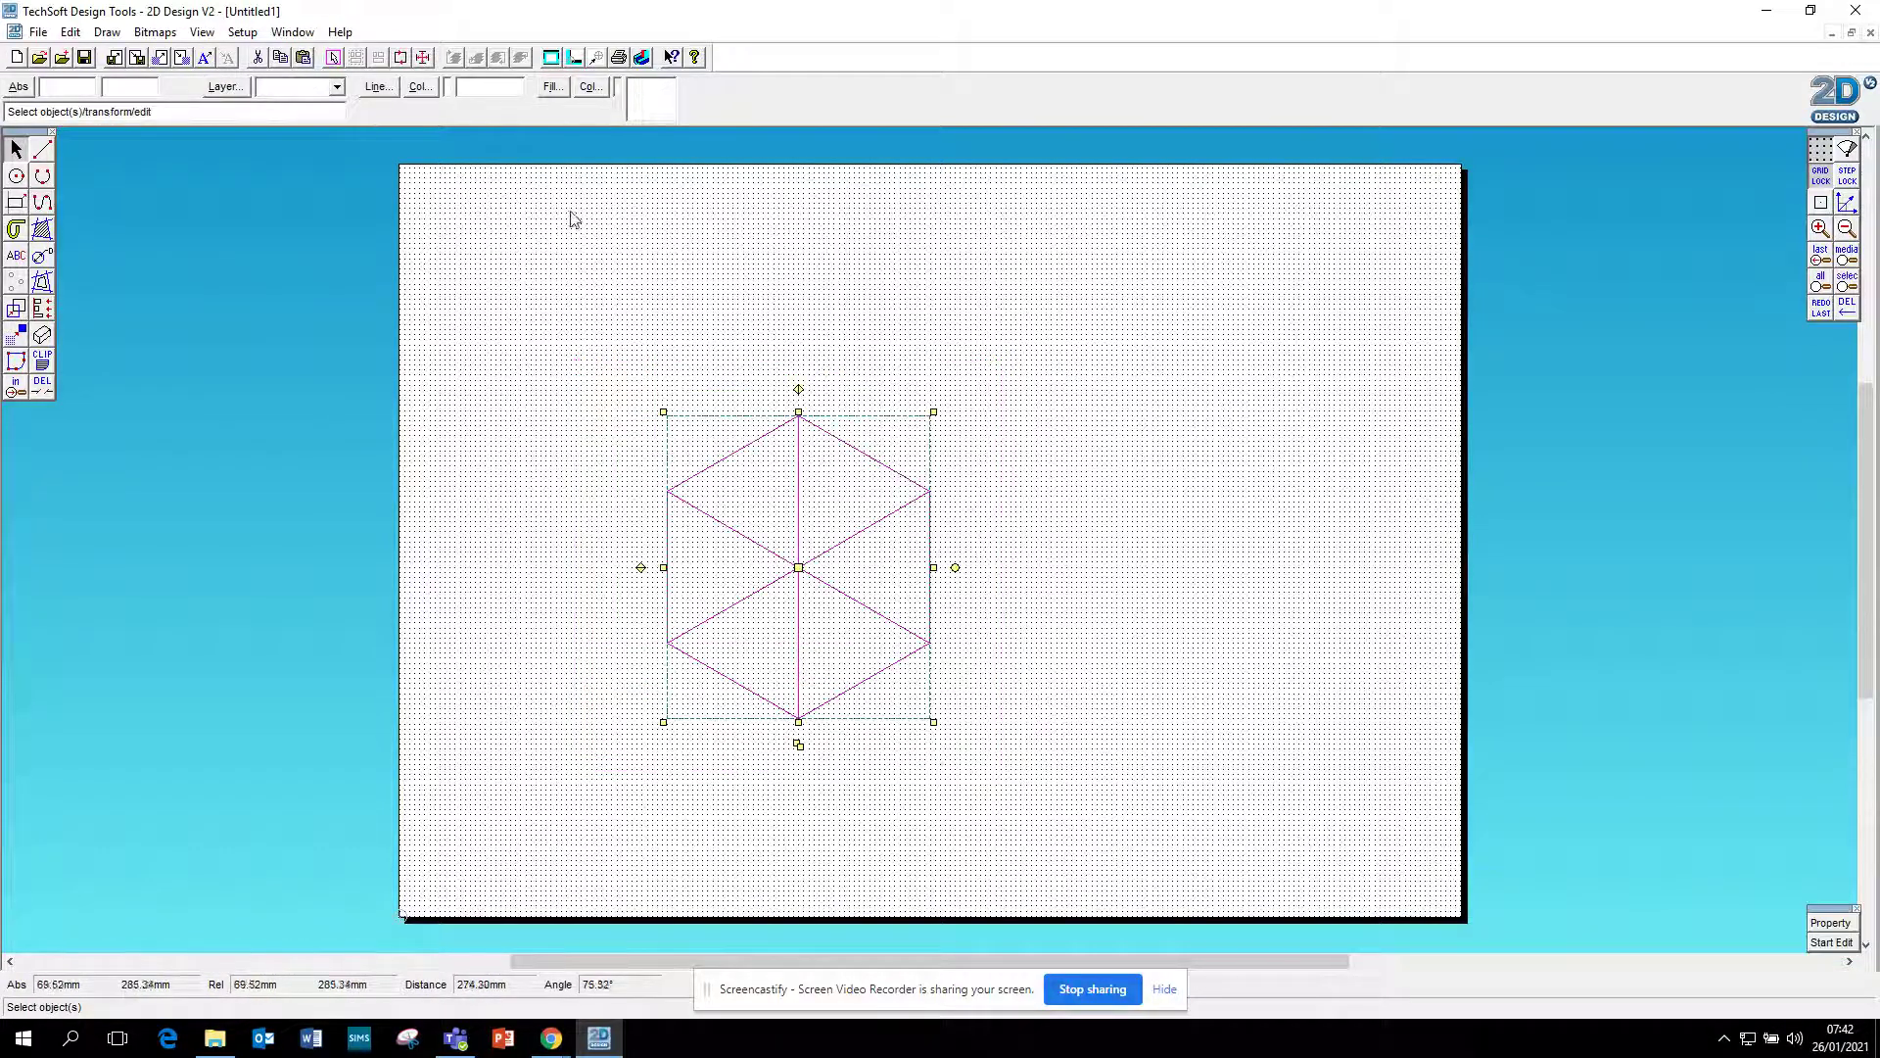
{"action": "left_click", "coordinate": [423, 60]}
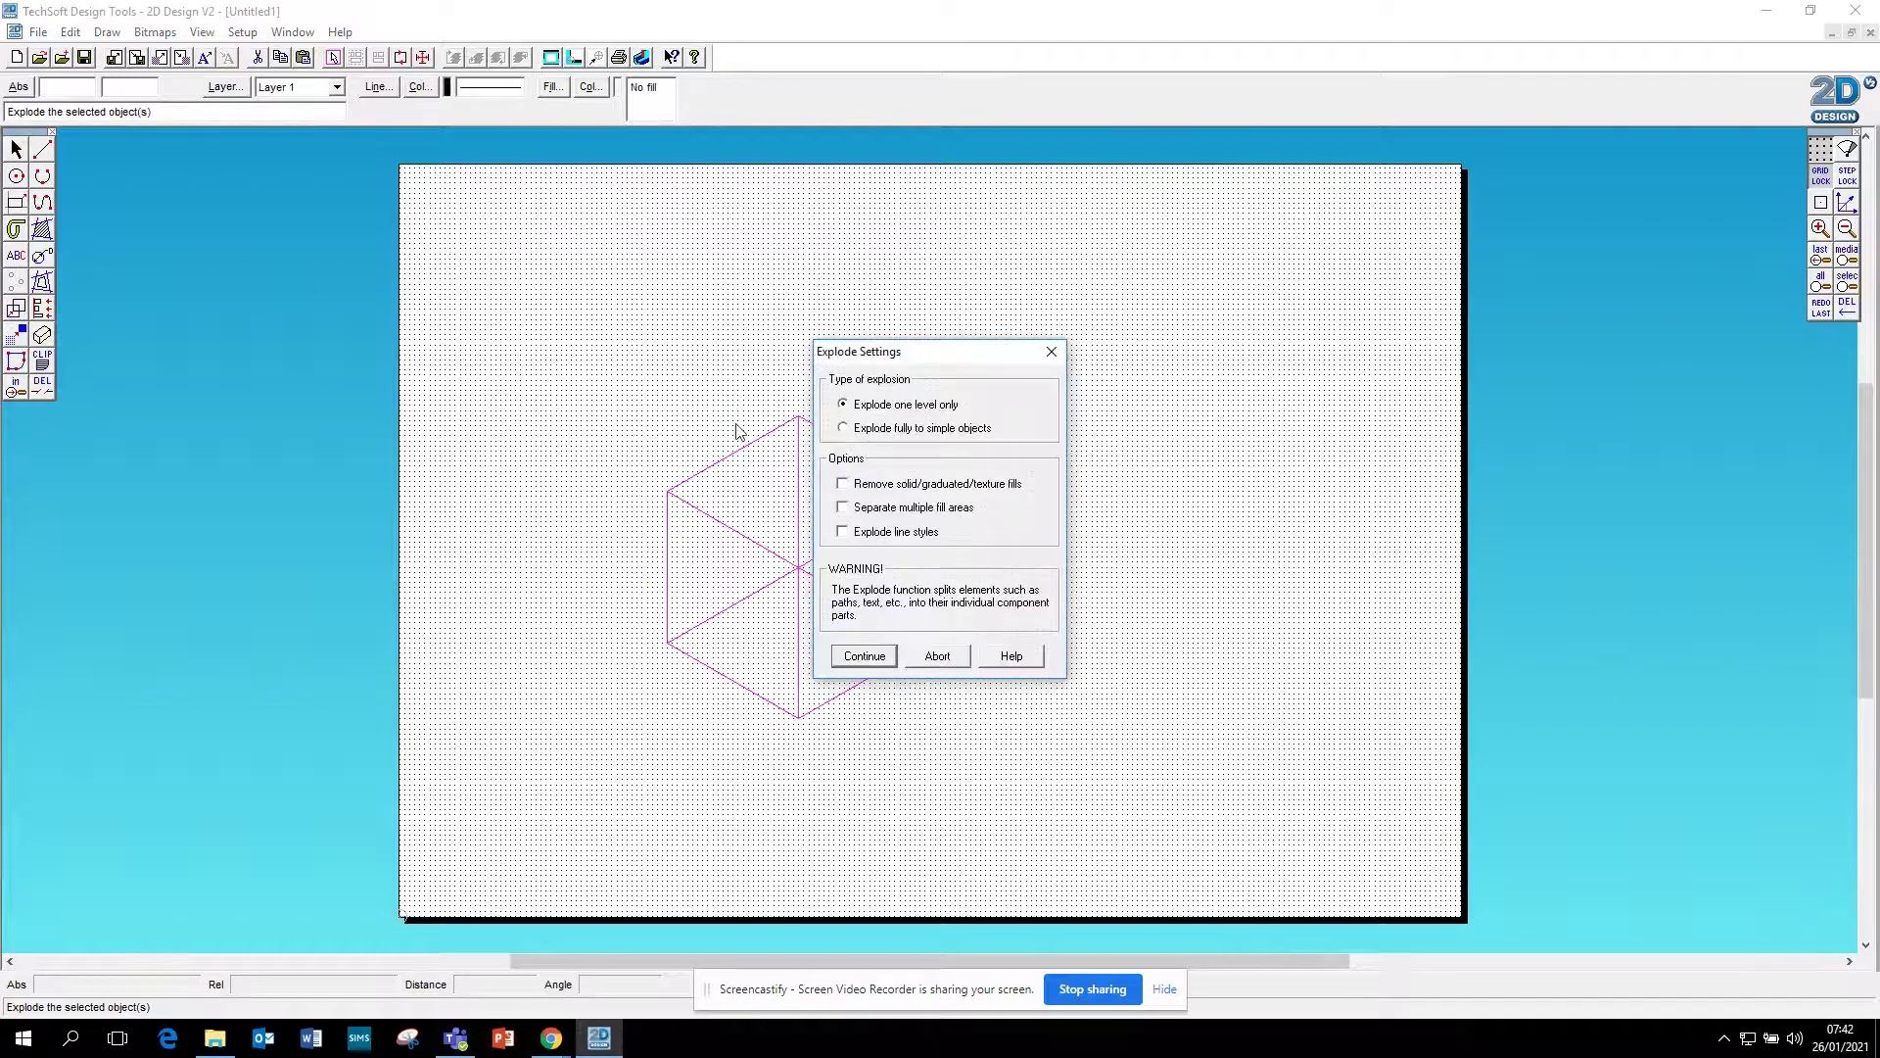
{"action": "left_click", "coordinate": [862, 658]}
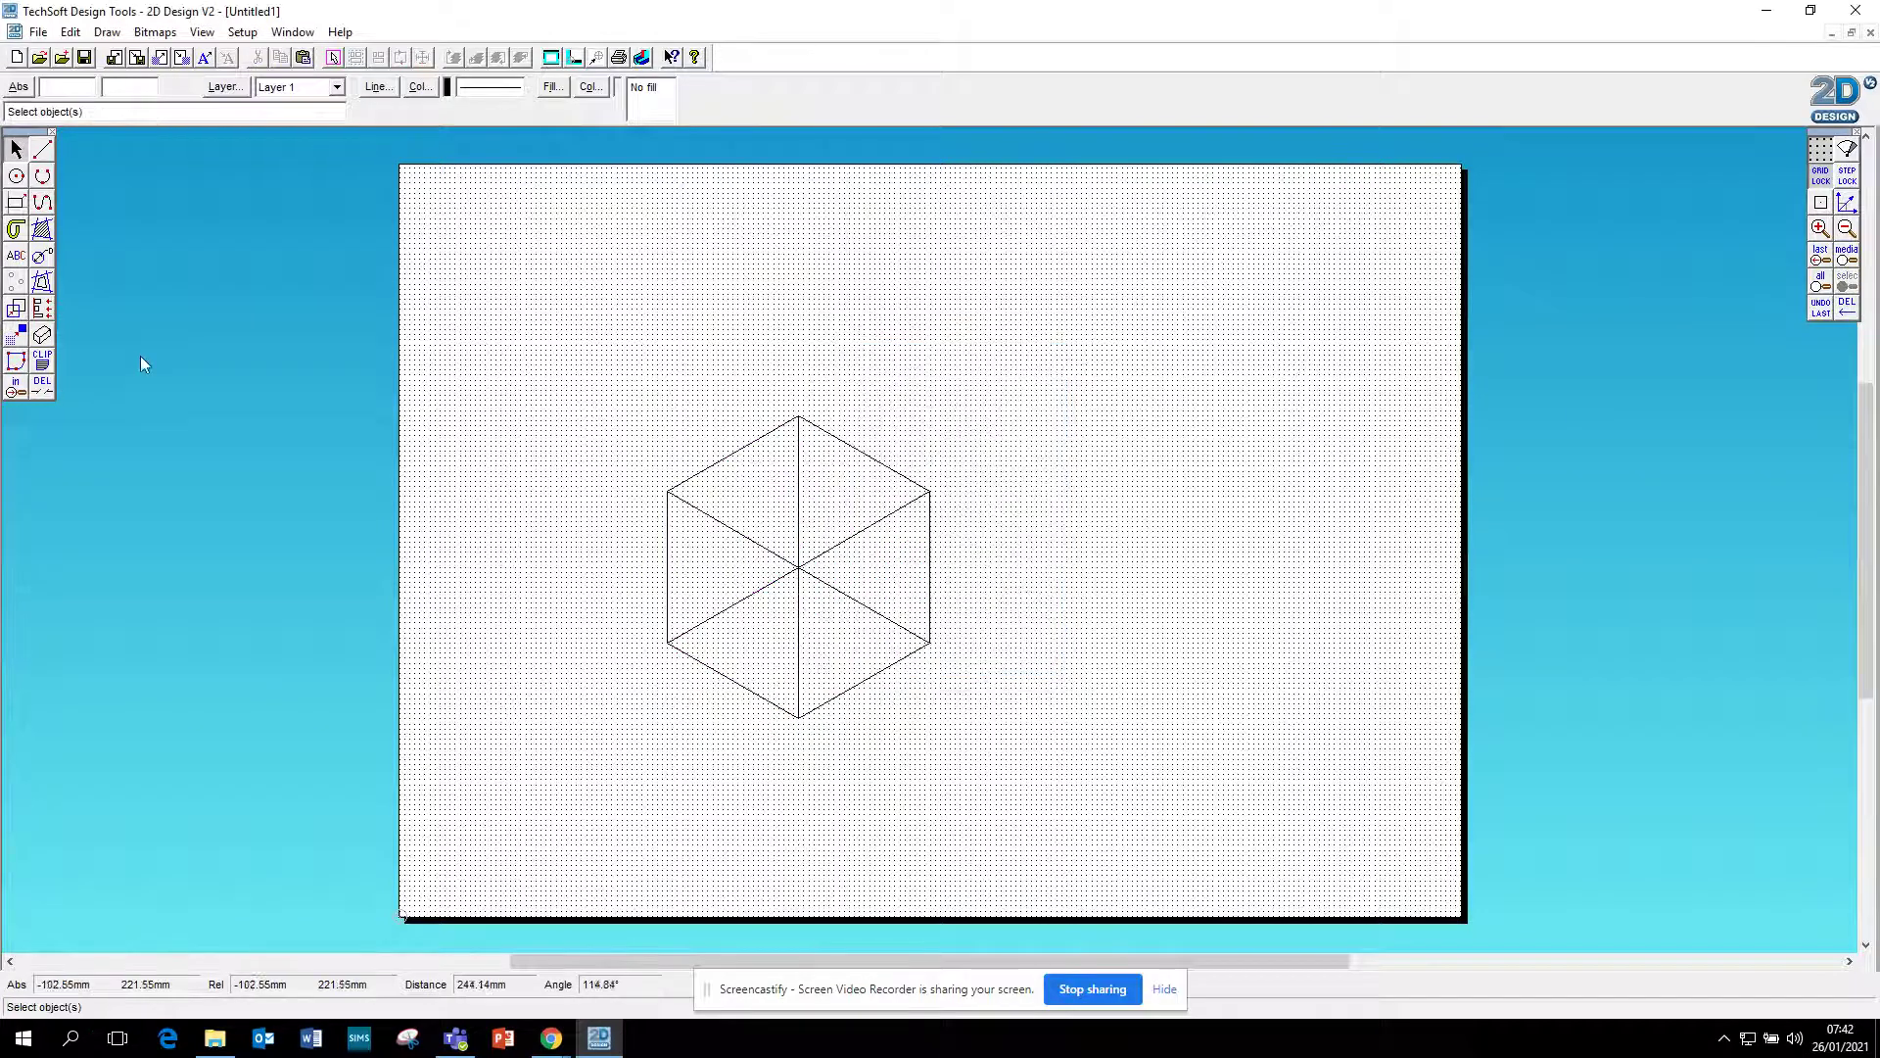
- Delete the cube's three hidden inner edges with the Delete Part tool: upper vertical, lower-right diagonal and lower-left diagonal
{"action": "left_click", "coordinate": [42, 386]}
{"action": "left_click", "coordinate": [805, 484]}
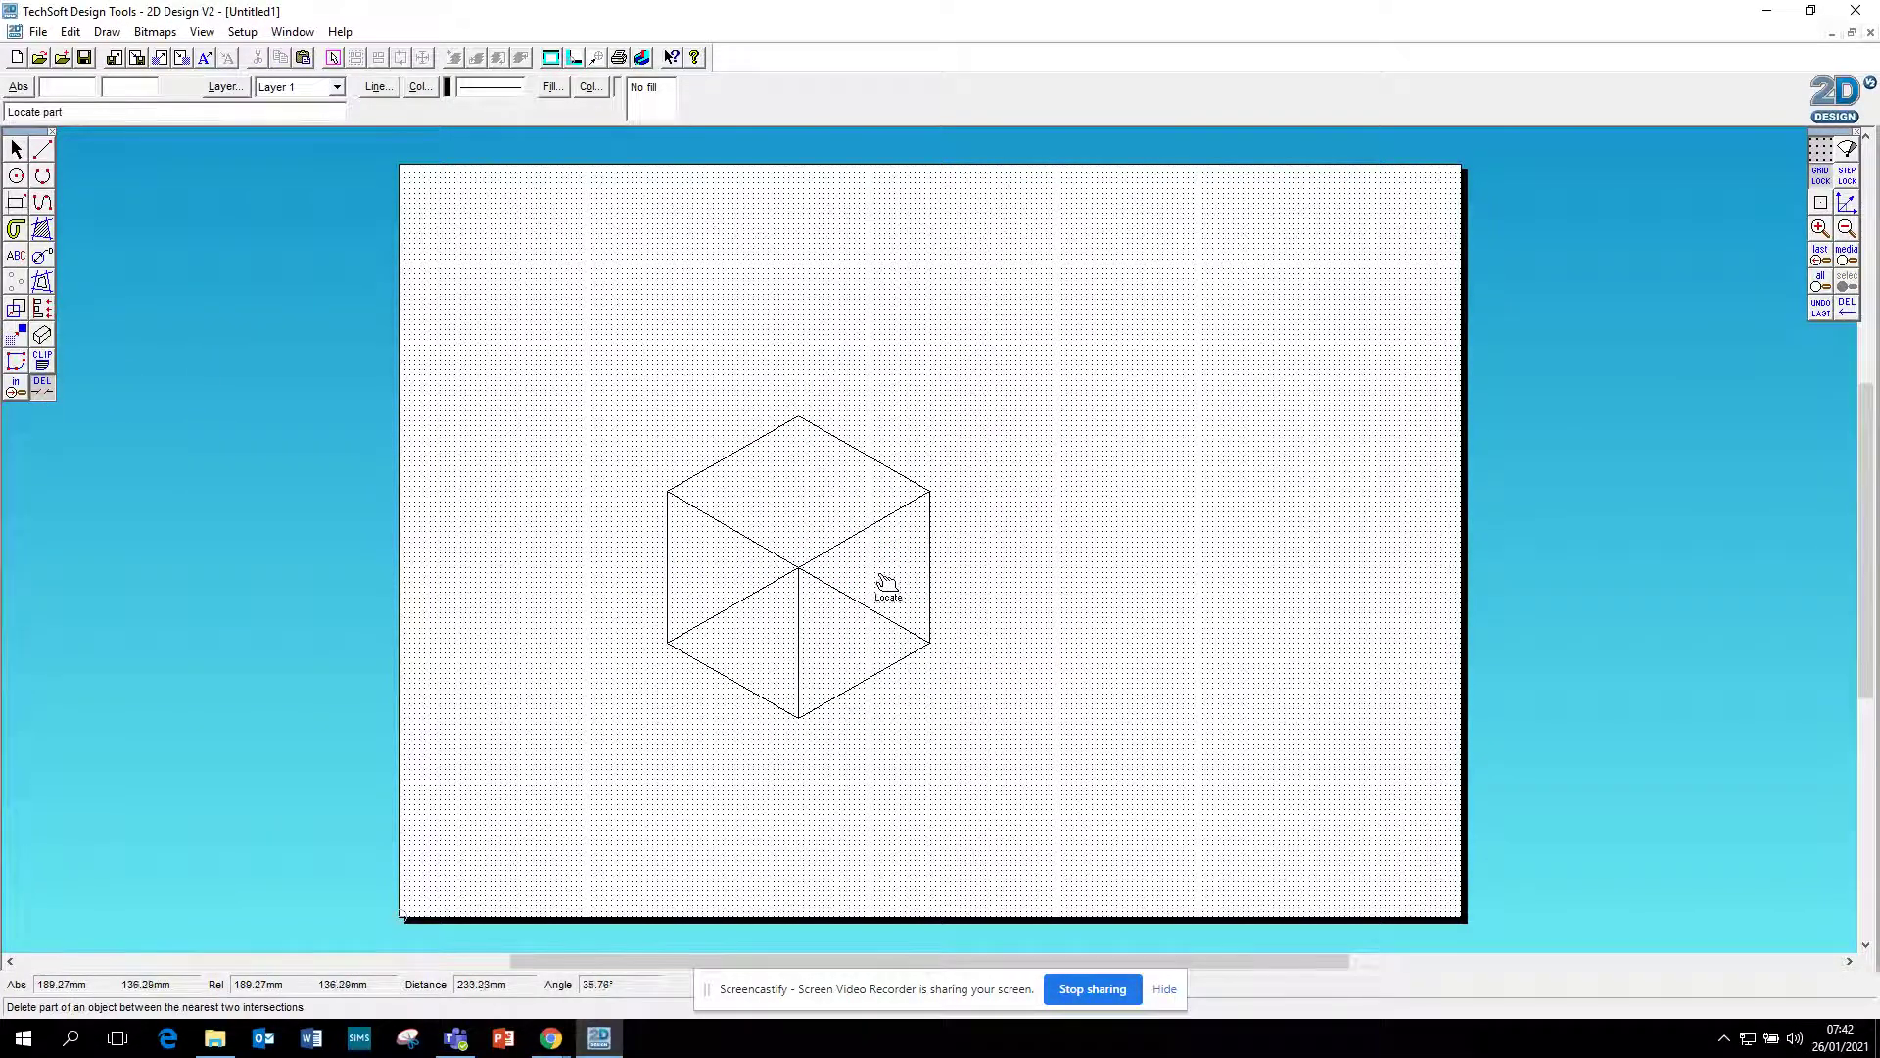
{"action": "left_click", "coordinate": [879, 599]}
{"action": "left_click", "coordinate": [760, 597]}
{"action": "left_click", "coordinate": [16, 152]}
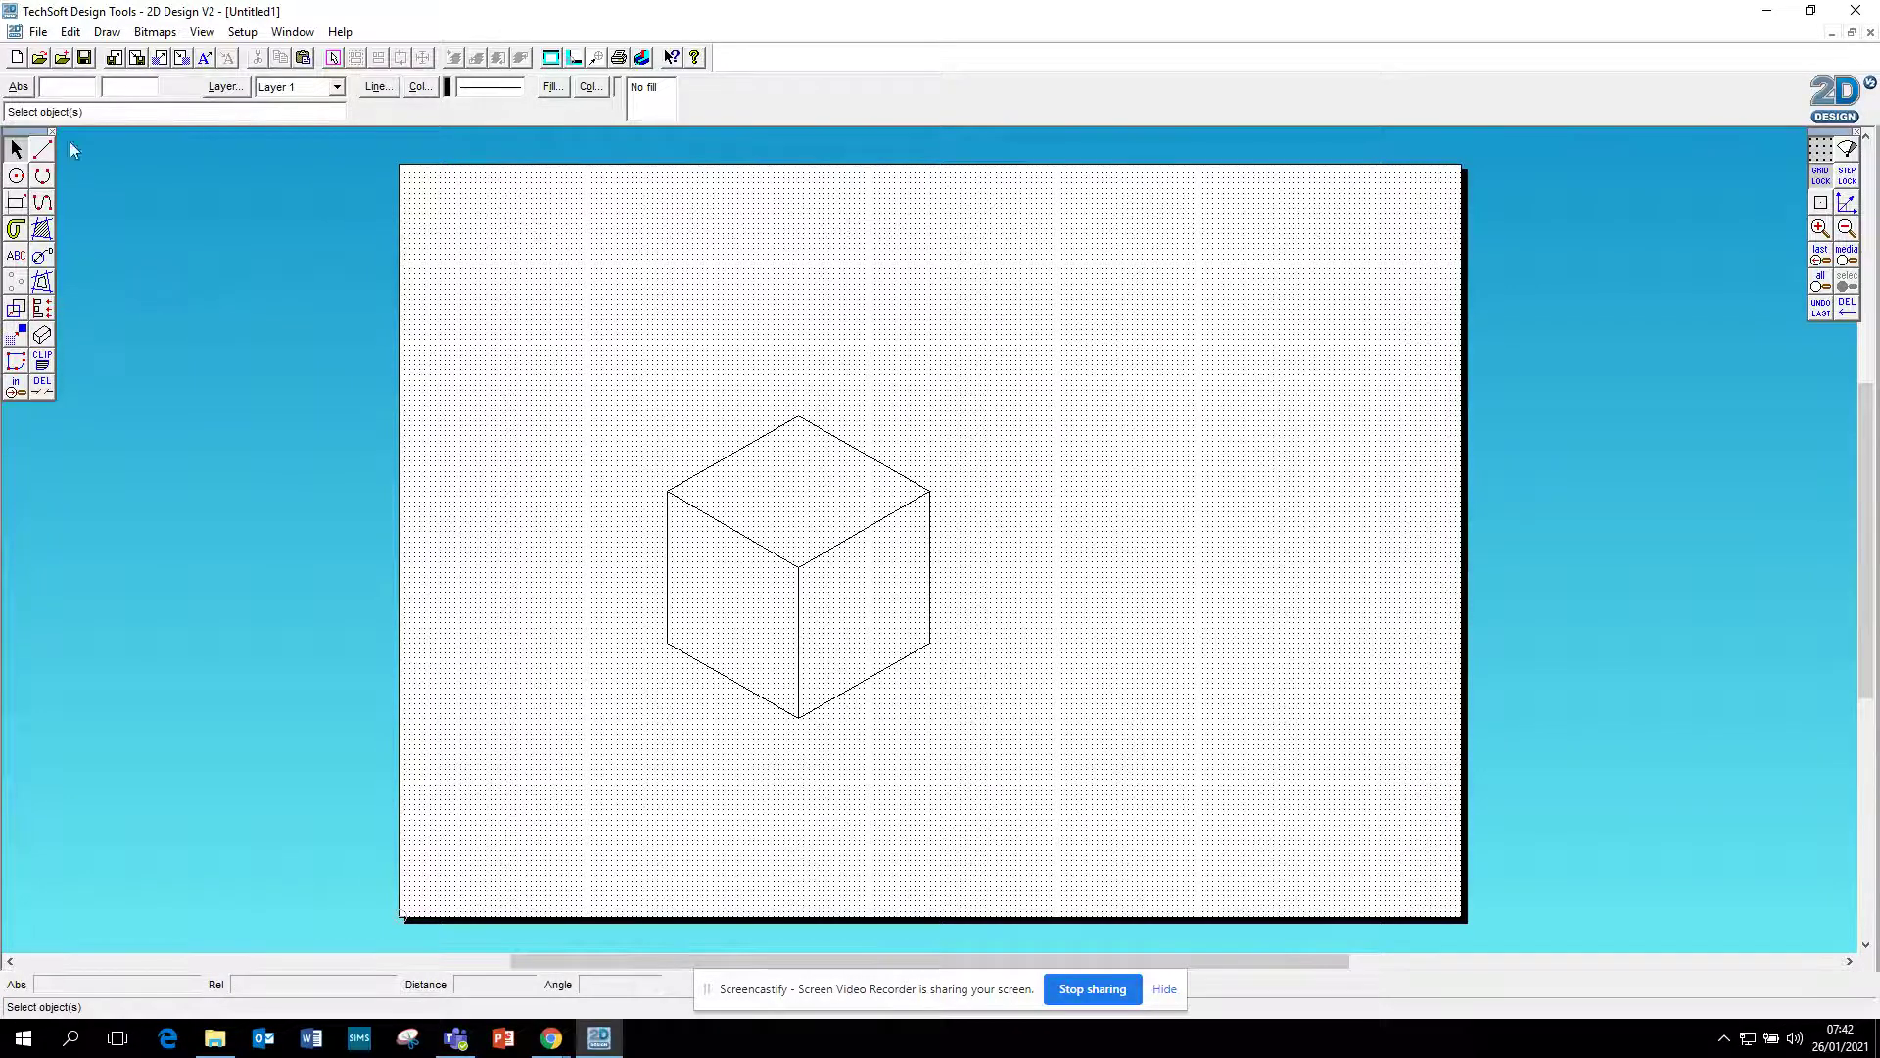
- Hide the grid dots and leave the cube deselected
{"action": "left_click", "coordinate": [1817, 154]}
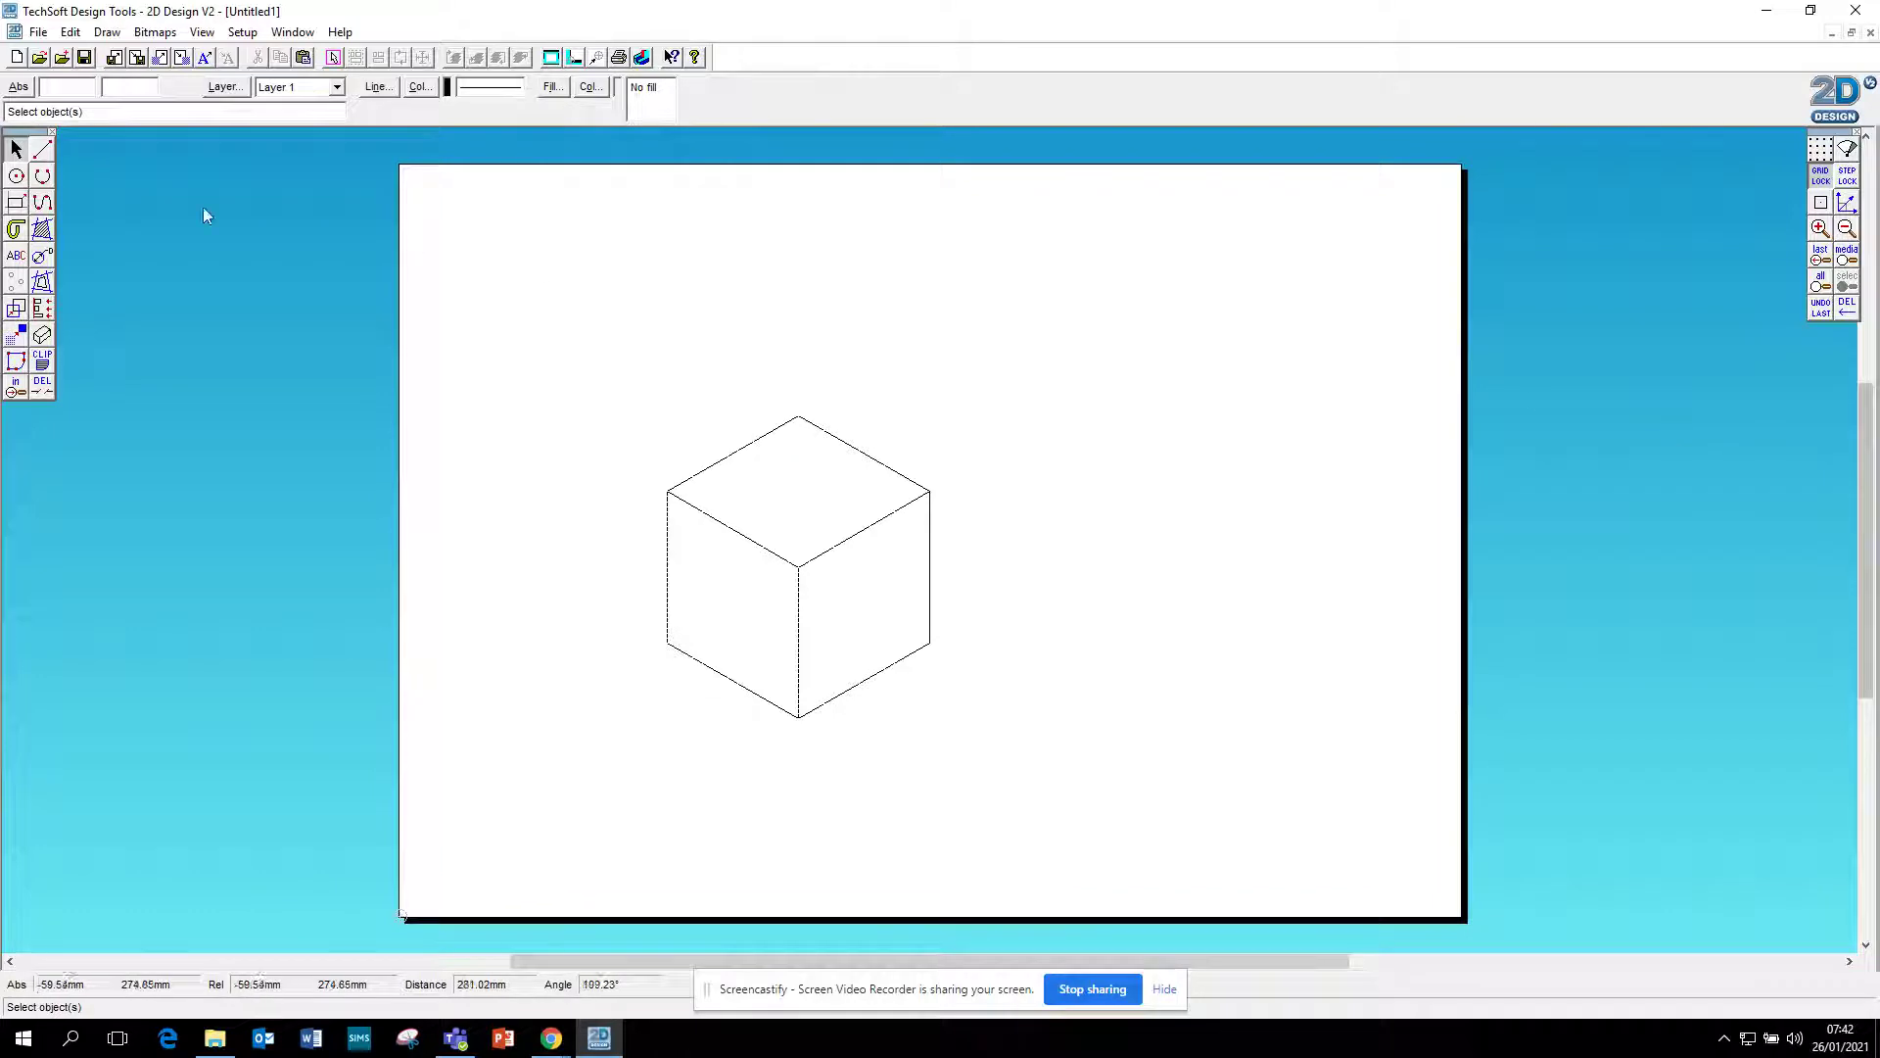
{"action": "left_click_drag", "start_coordinate": [529, 280], "coordinate": [1133, 878]}
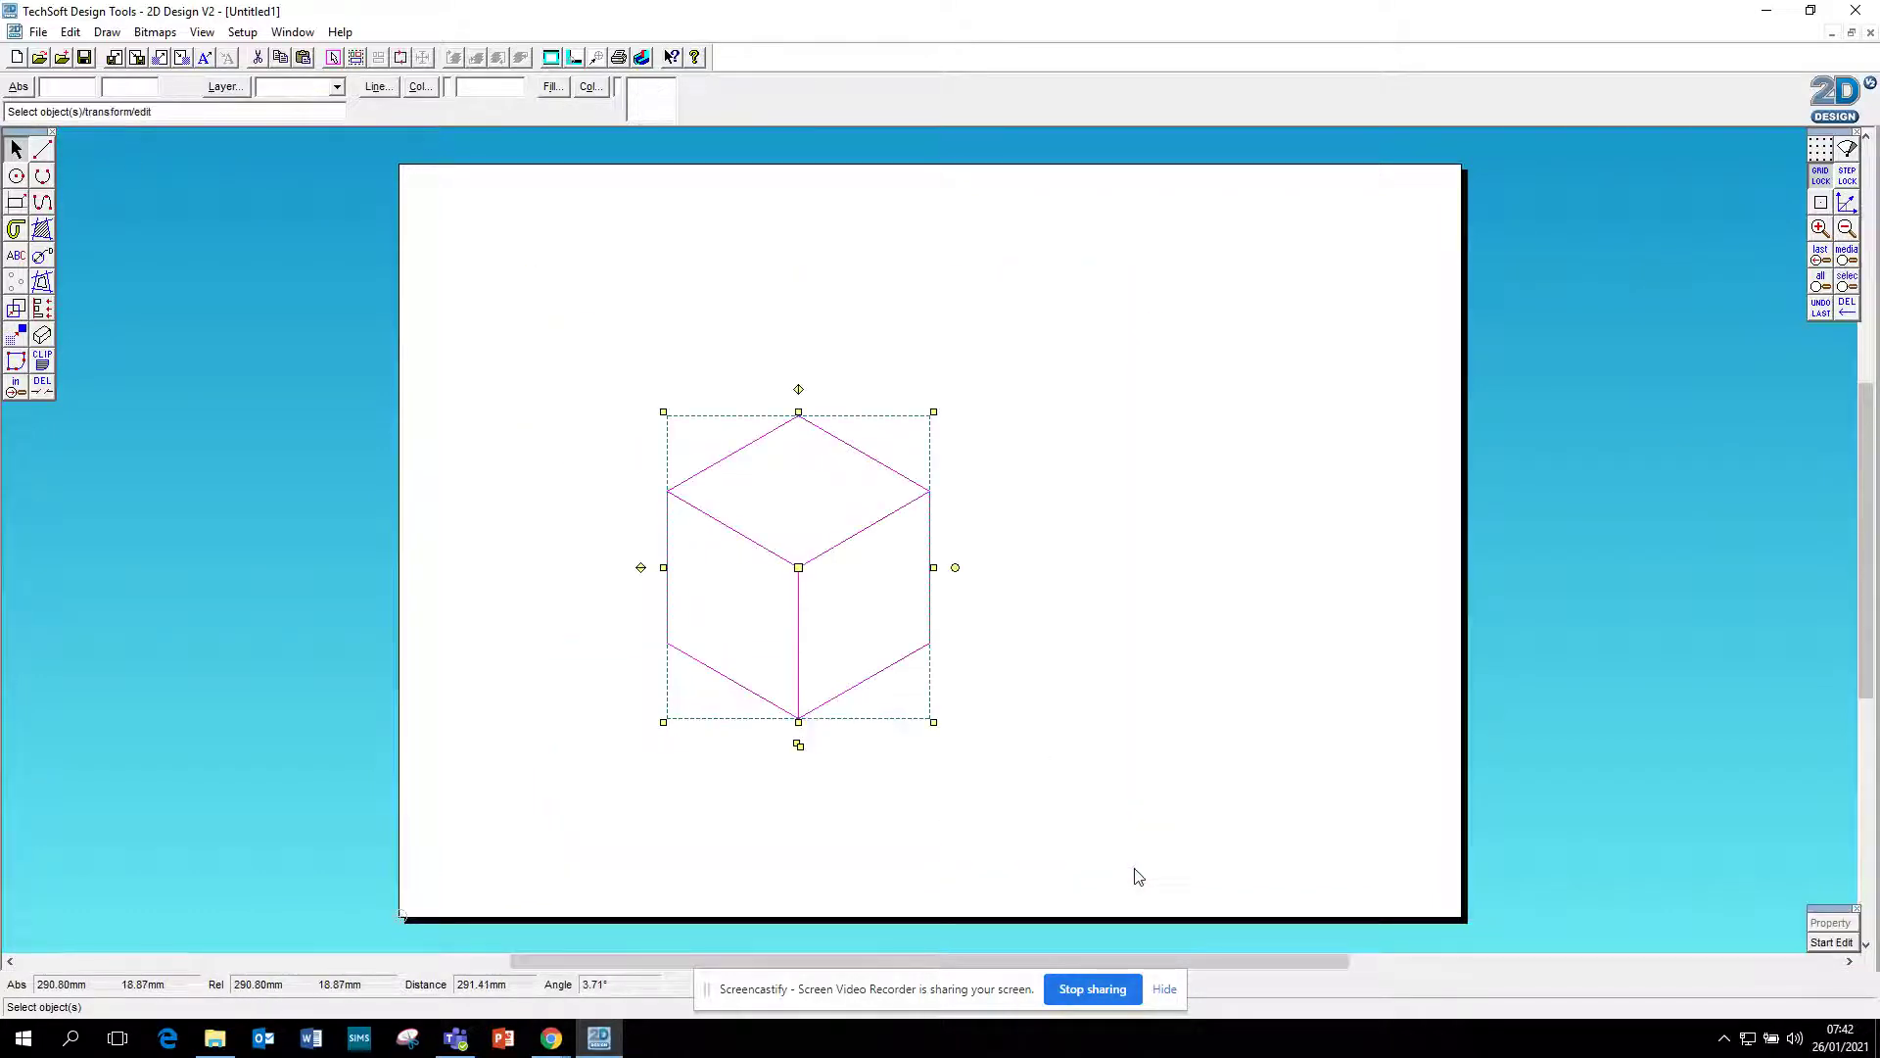
{"action": "left_click", "coordinate": [1515, 592]}
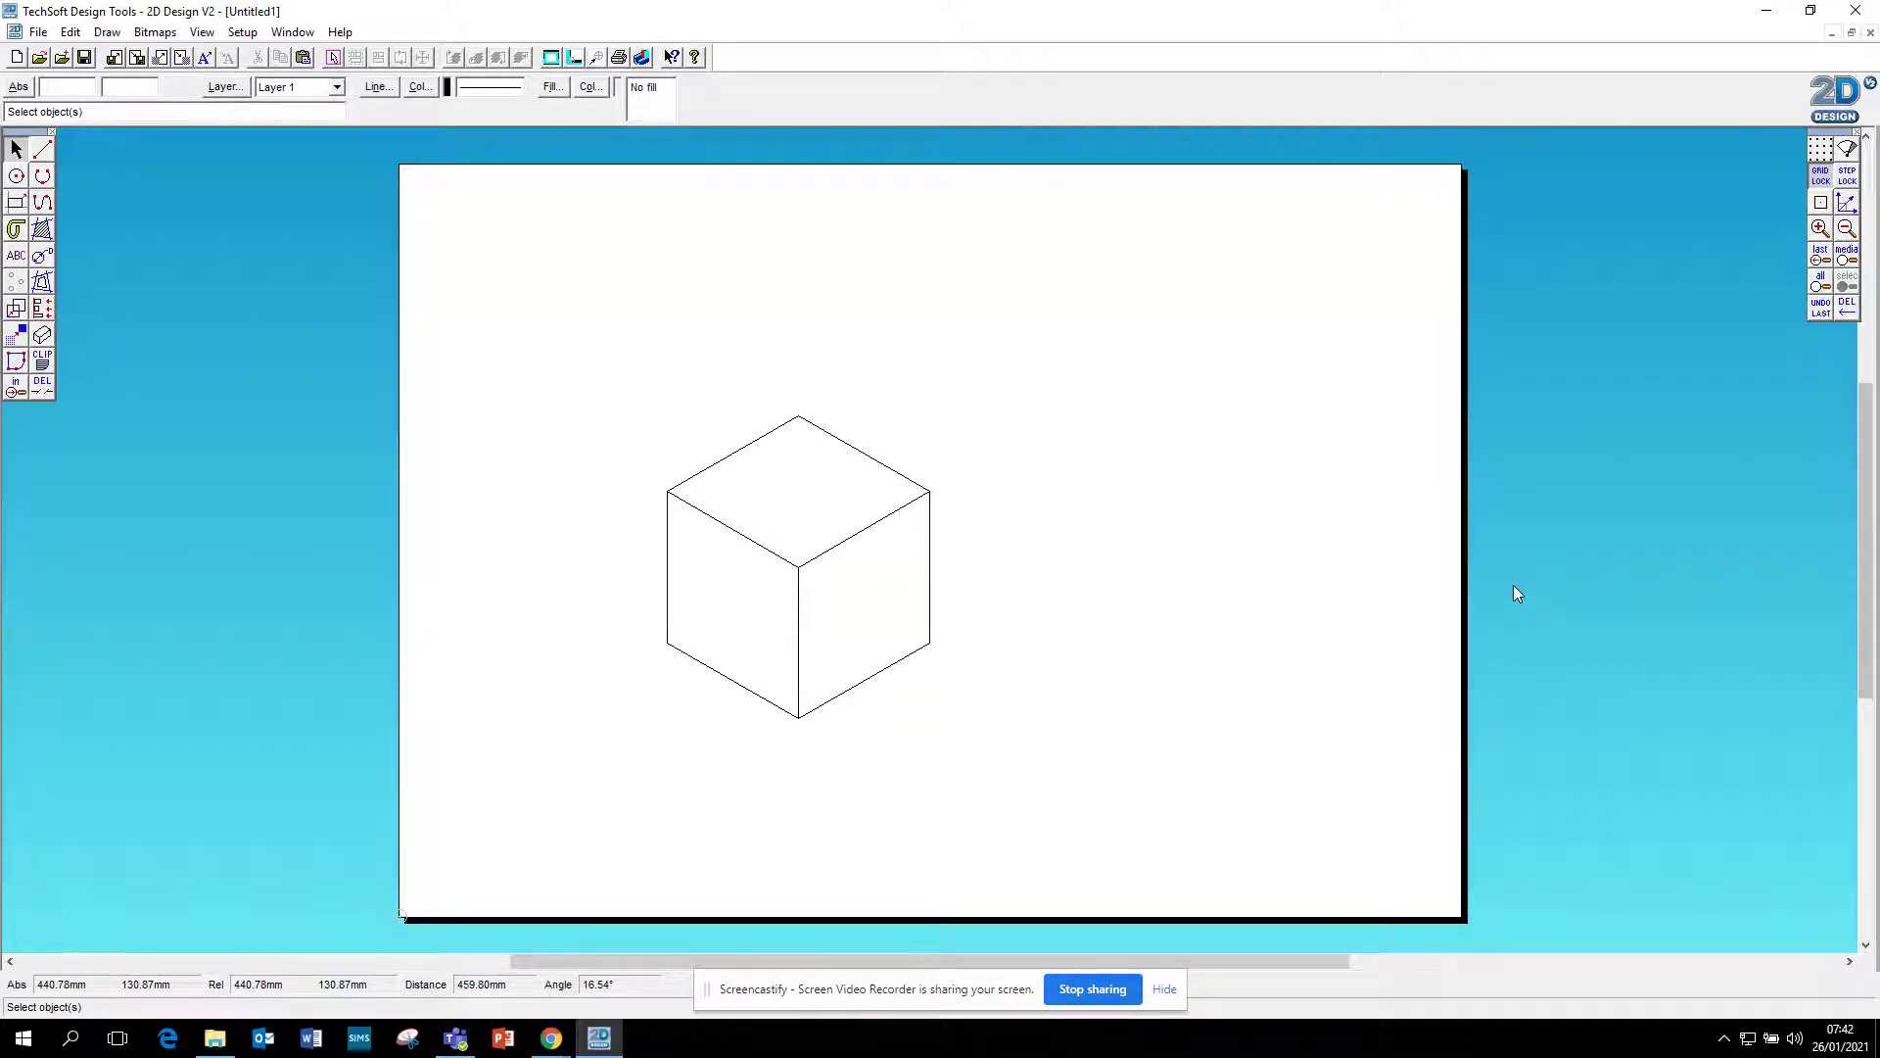
- Fill the cube's top face with a linear graduated black-to-white boundary fill, with no islands
{"action": "left_click", "coordinate": [47, 238]}
{"action": "left_click", "coordinate": [858, 494]}
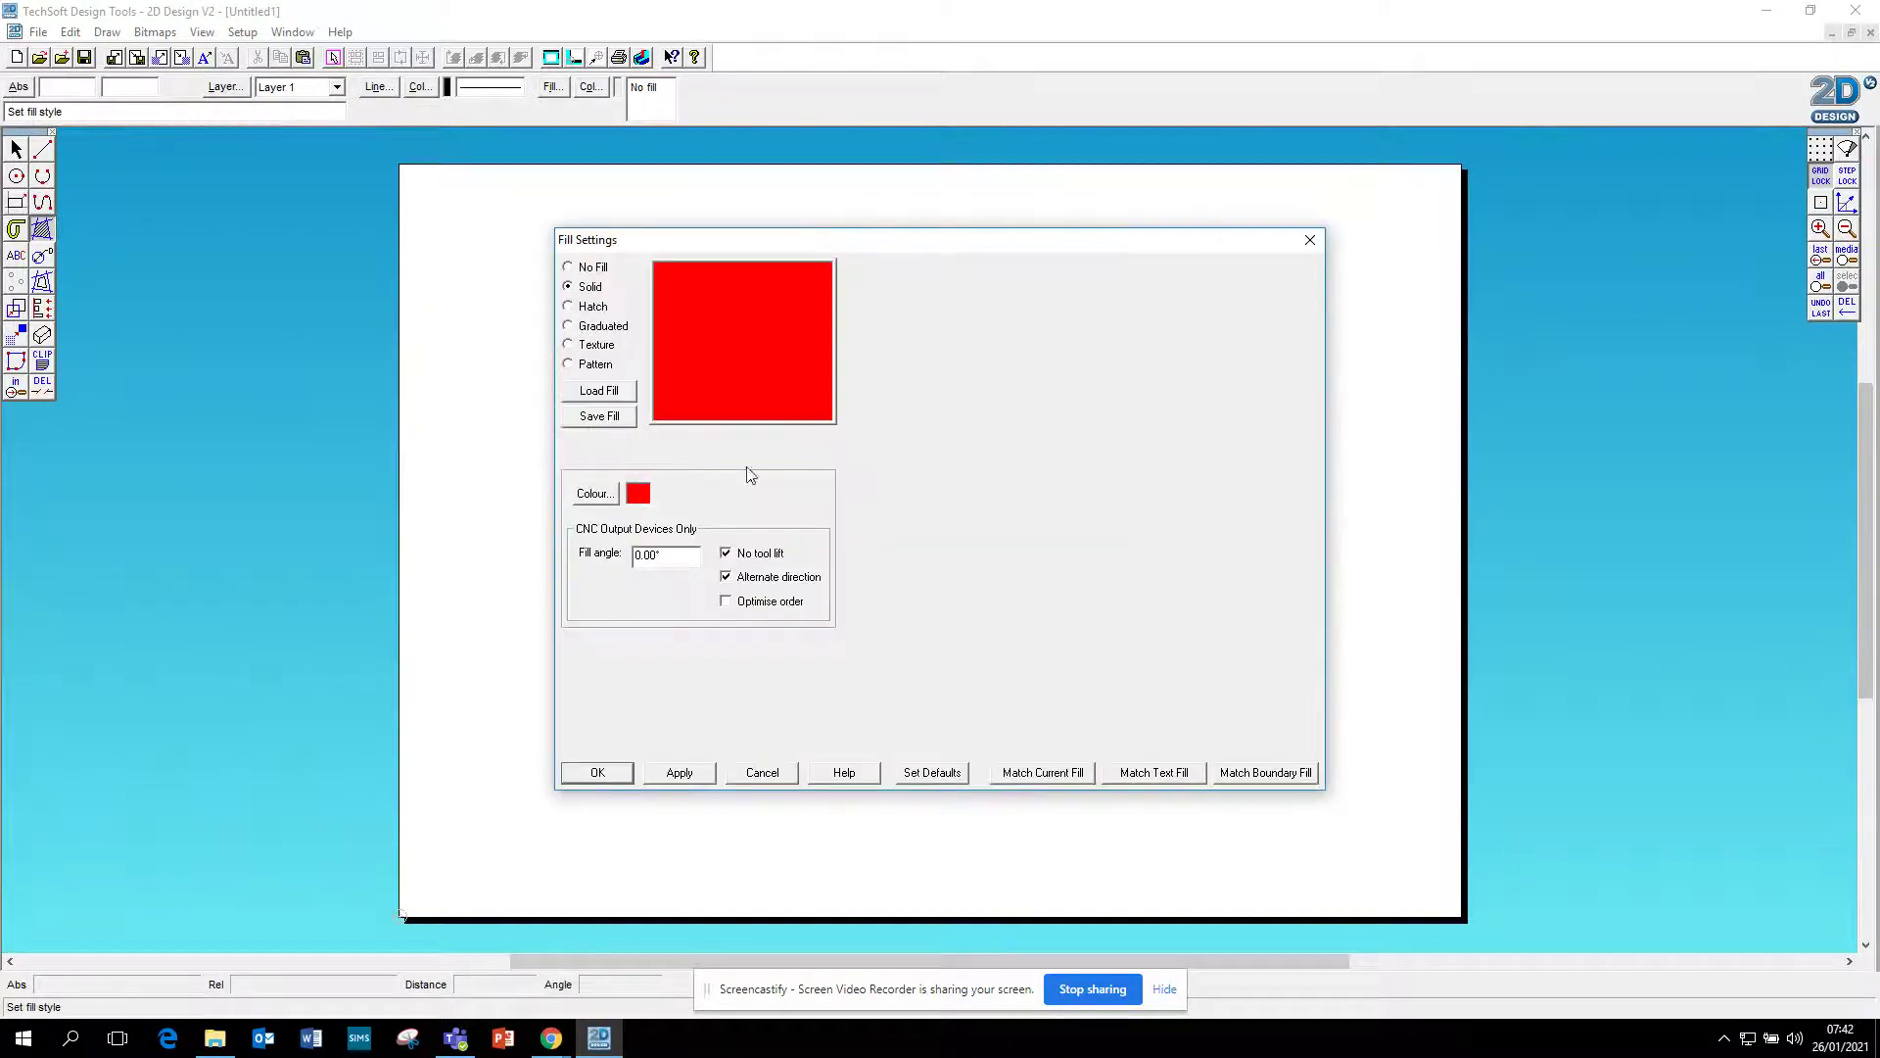
{"action": "left_click", "coordinate": [568, 326]}
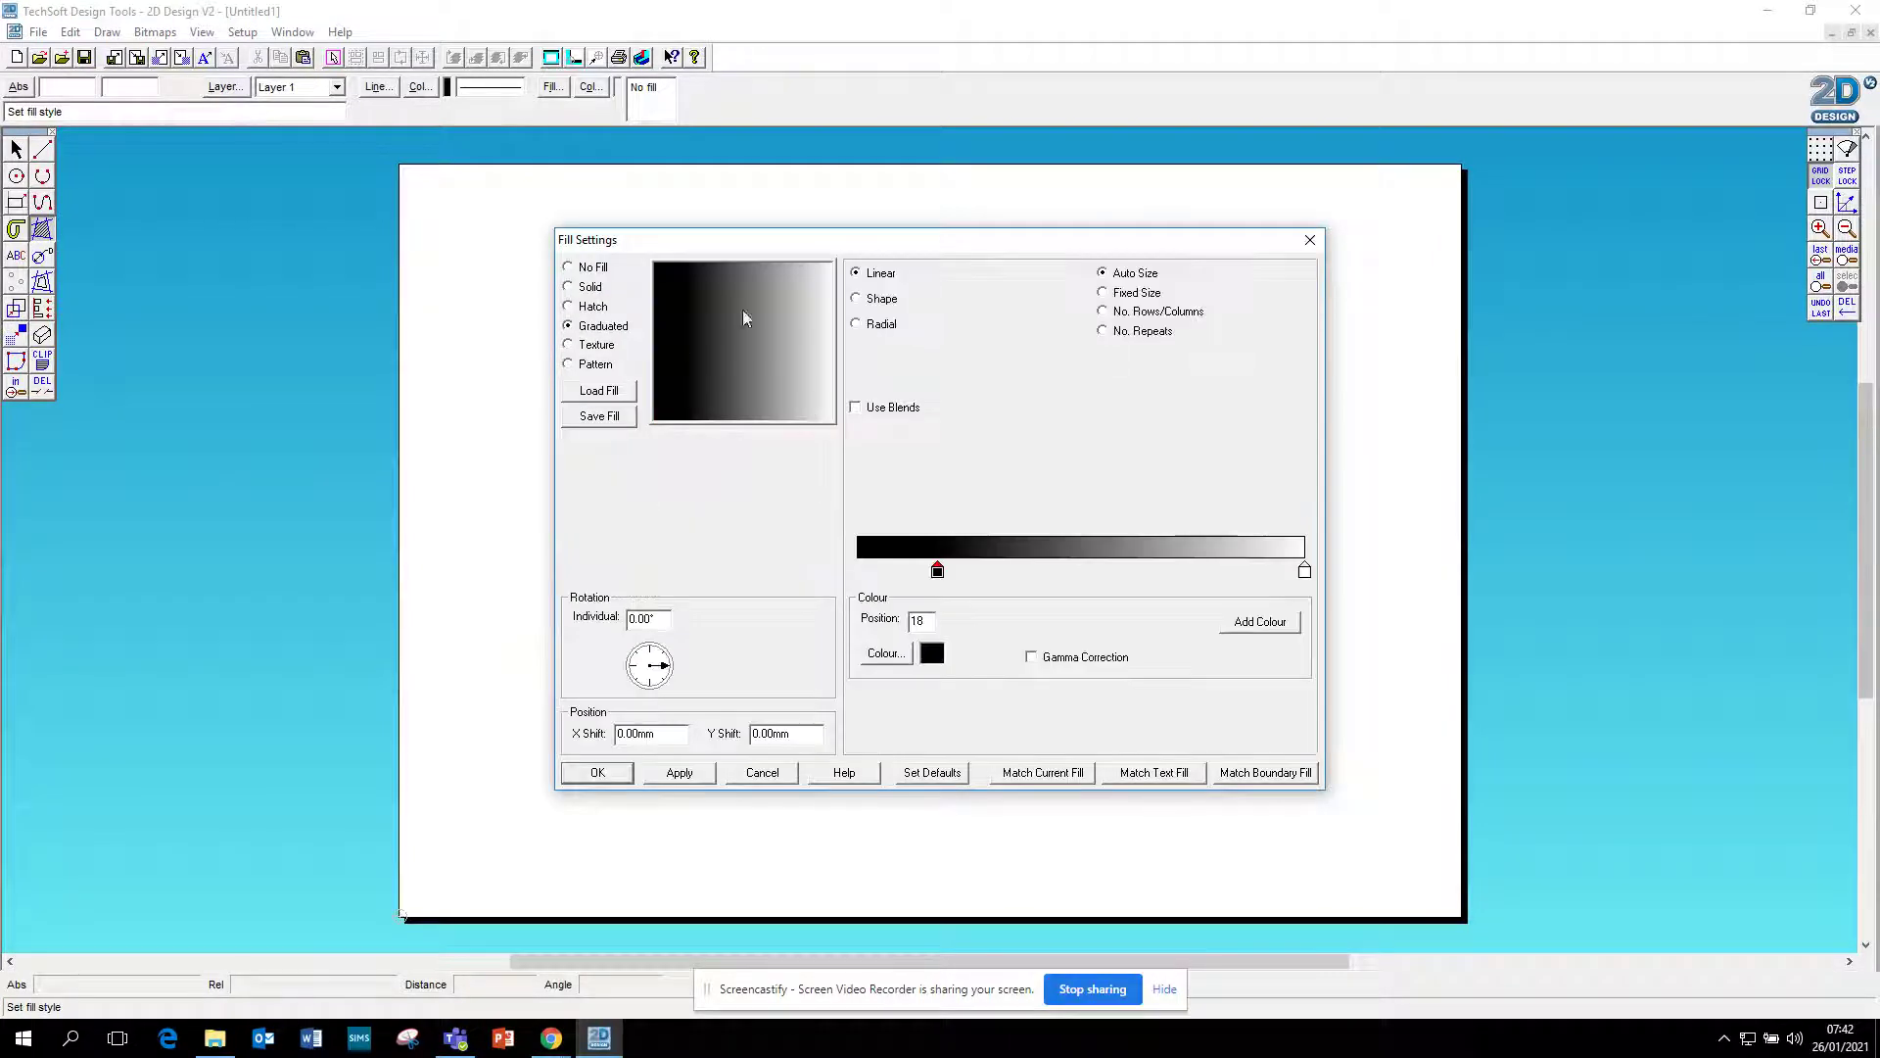
{"action": "left_click", "coordinate": [599, 772]}
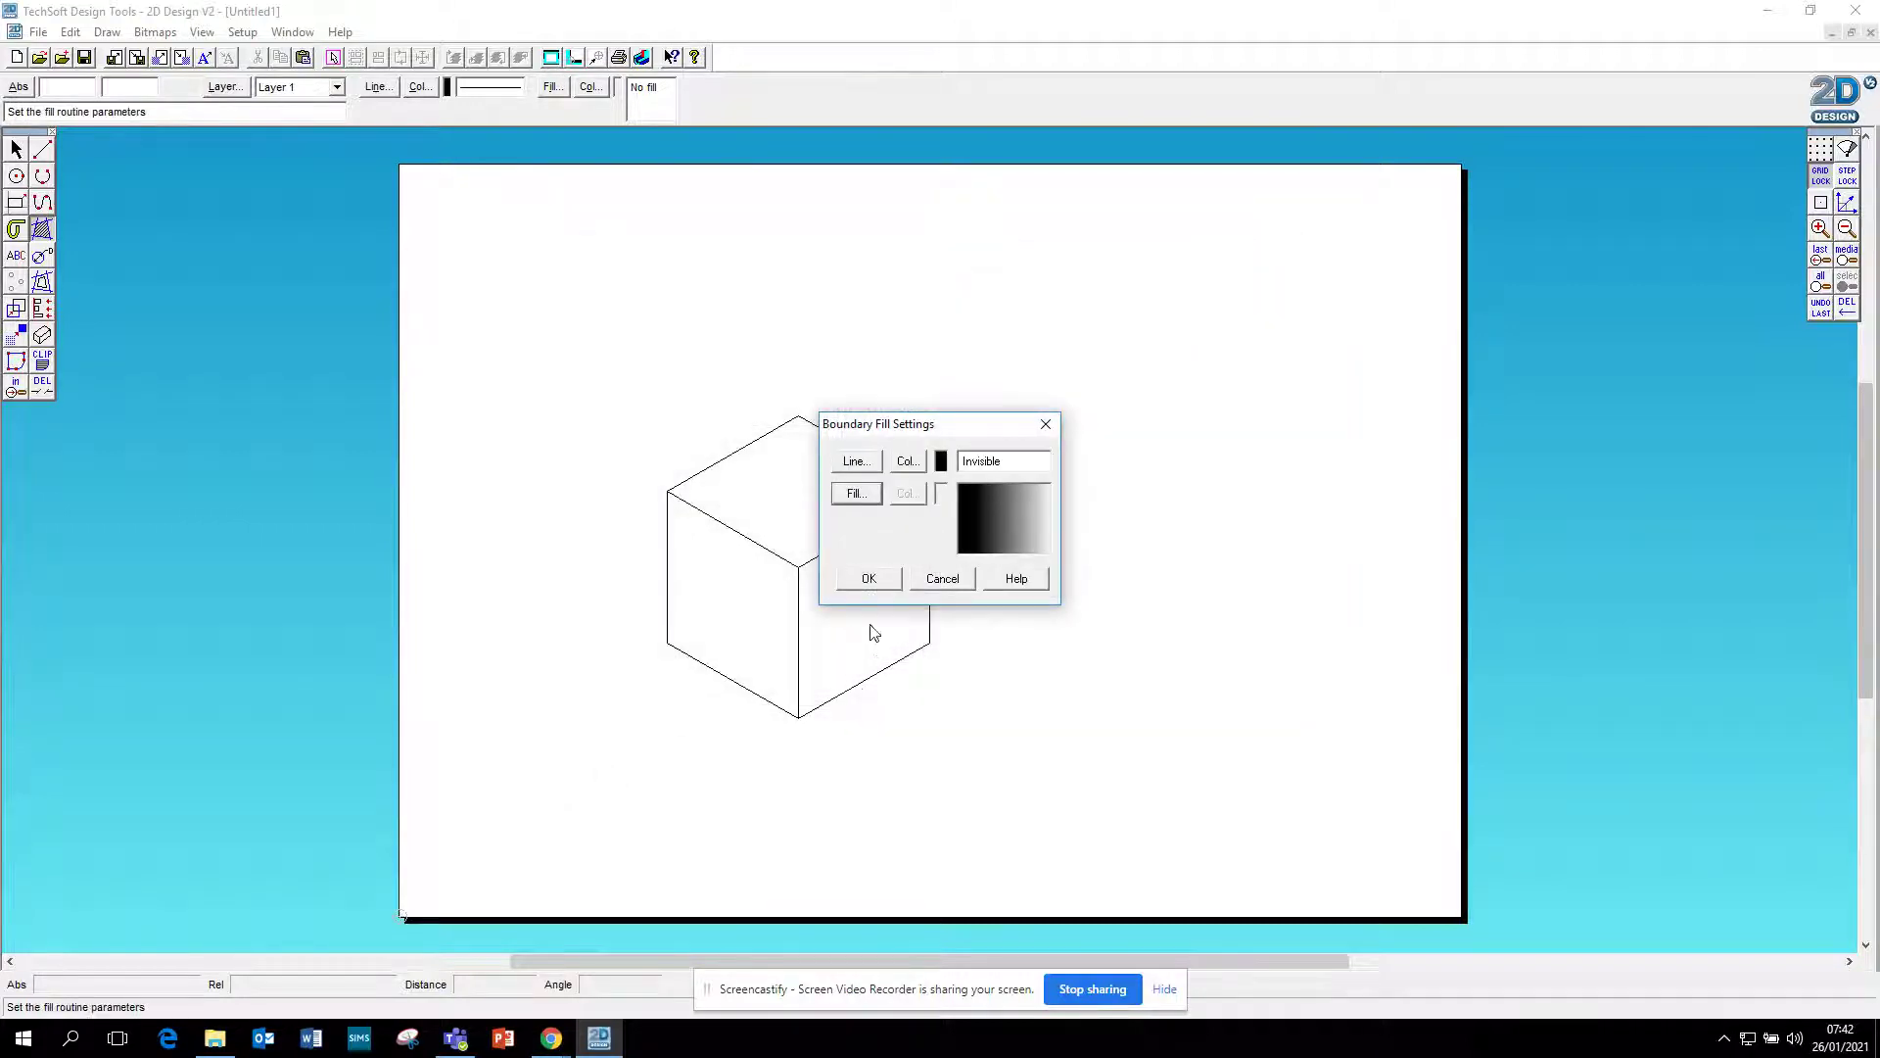
{"action": "left_click", "coordinate": [869, 580]}
{"action": "left_click", "coordinate": [831, 541]}
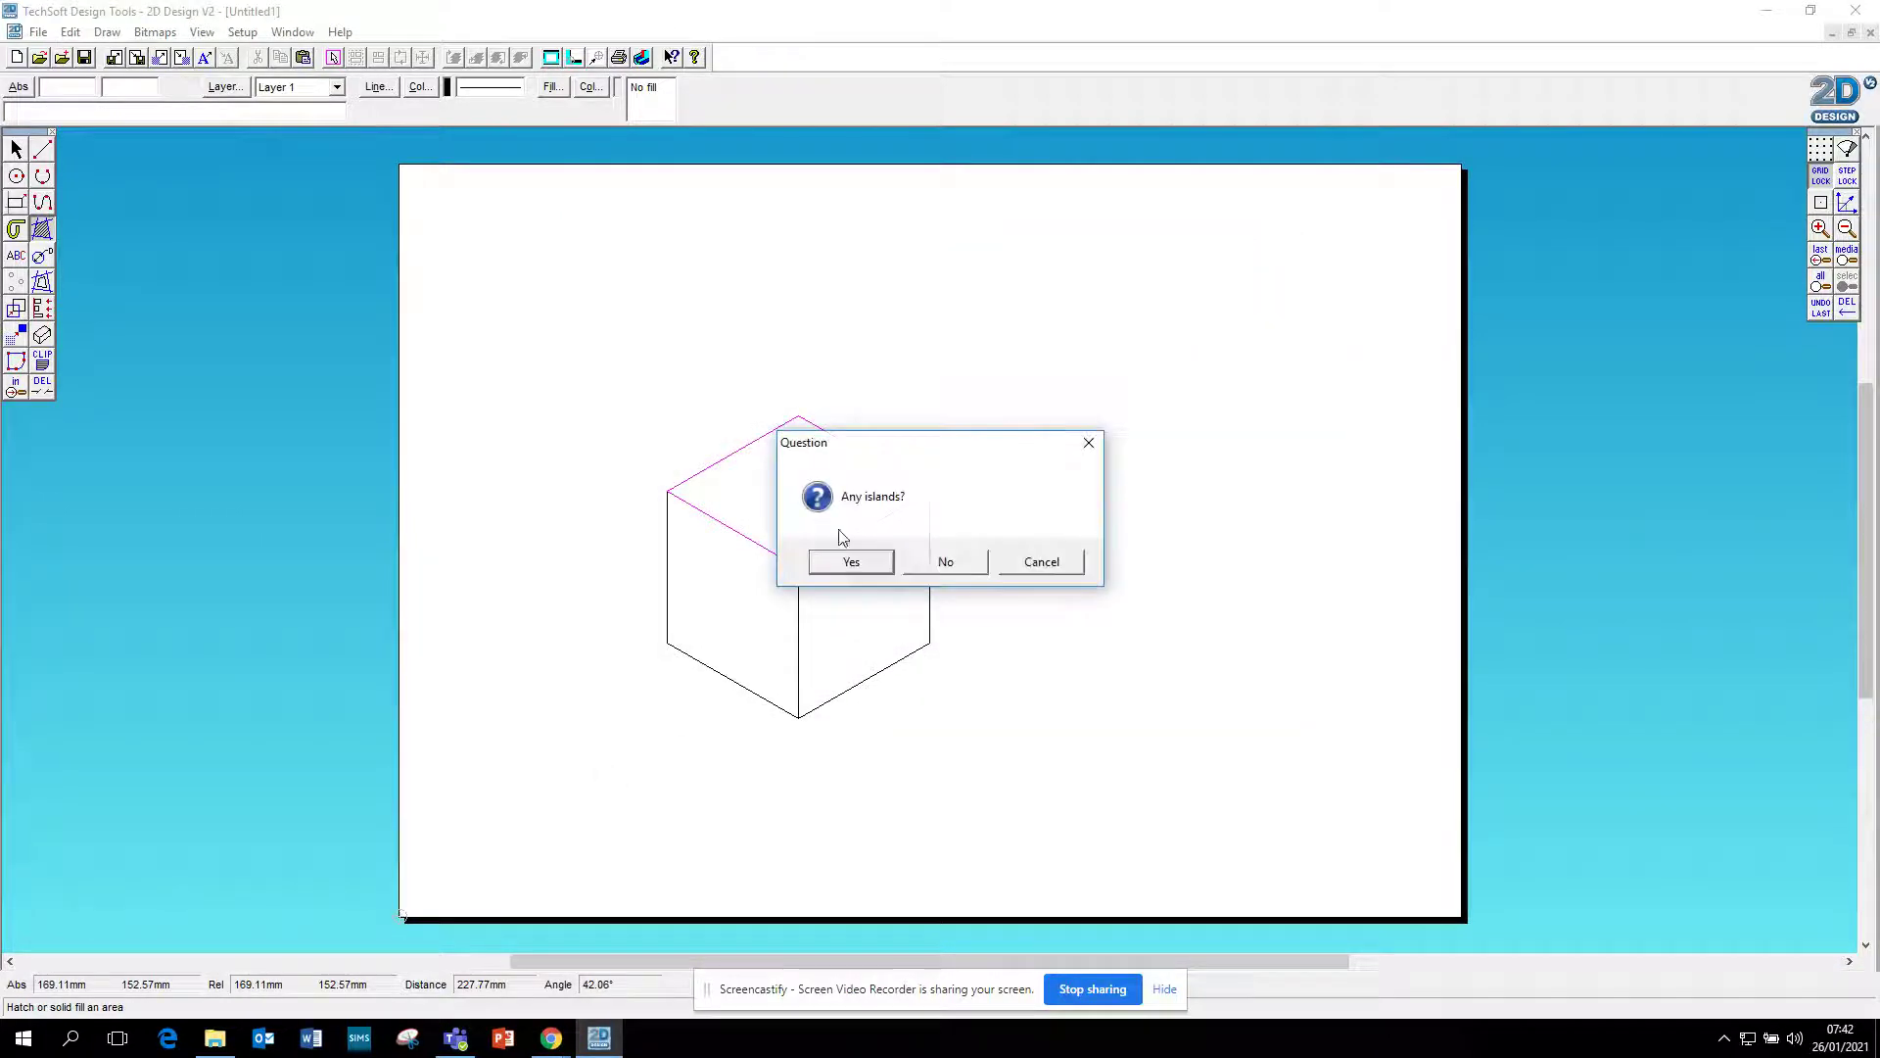
{"action": "left_click", "coordinate": [944, 558]}
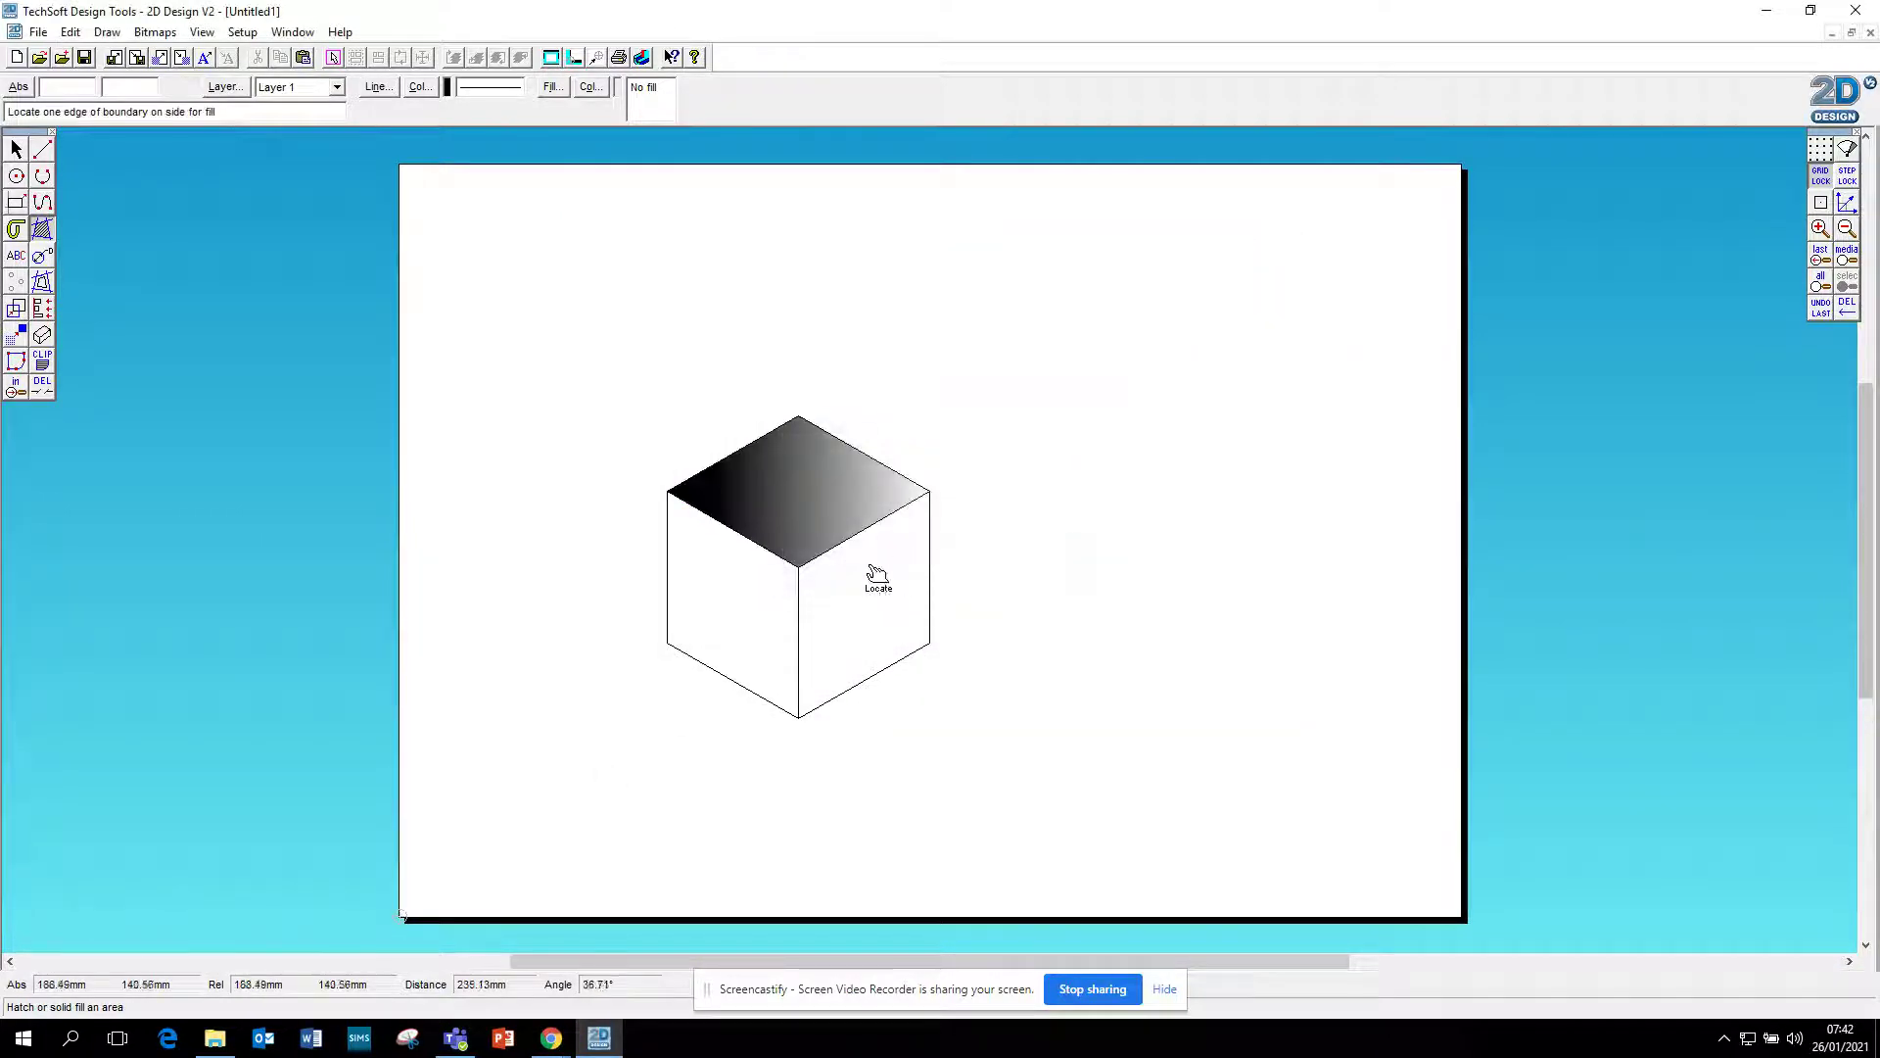
- Apply the same graduated boundary fill to the cube's left and right faces, with no islands
{"action": "left_click", "coordinate": [800, 592]}
{"action": "left_click", "coordinate": [946, 561]}
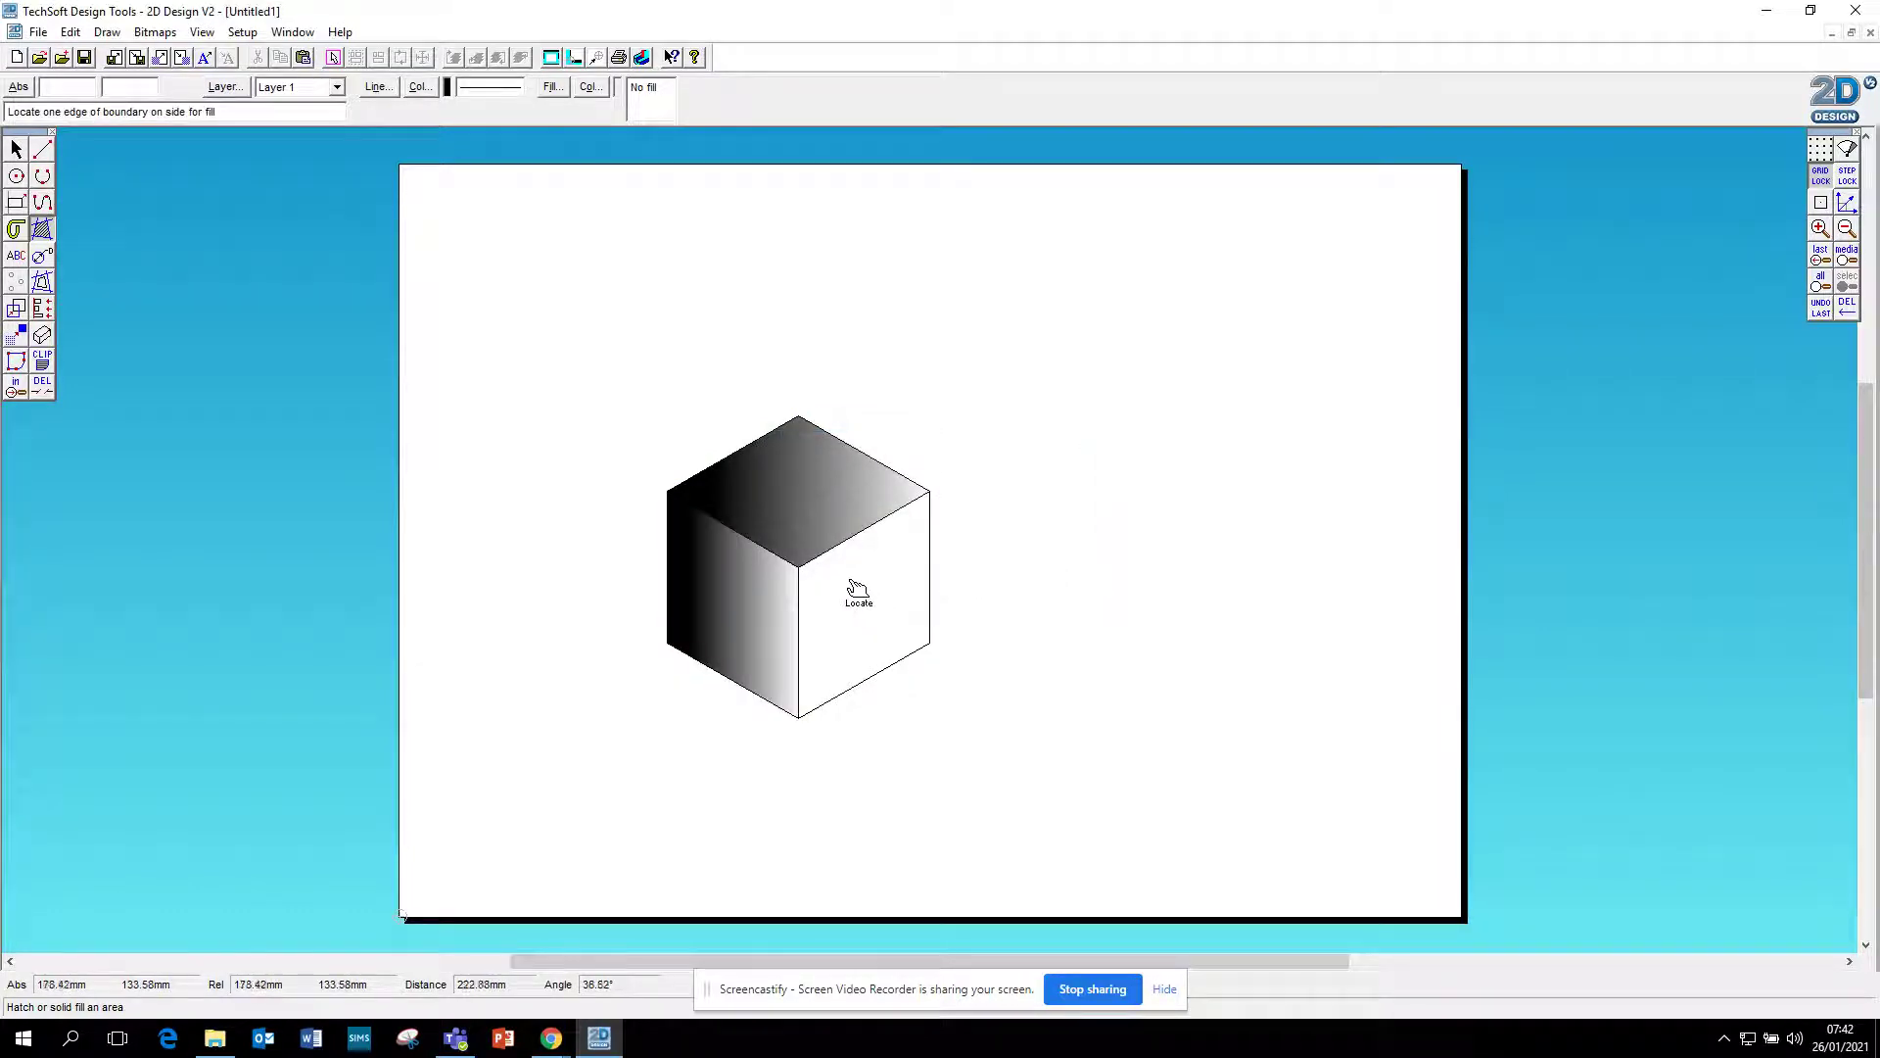
{"action": "left_click", "coordinate": [819, 582]}
{"action": "left_click", "coordinate": [909, 560]}
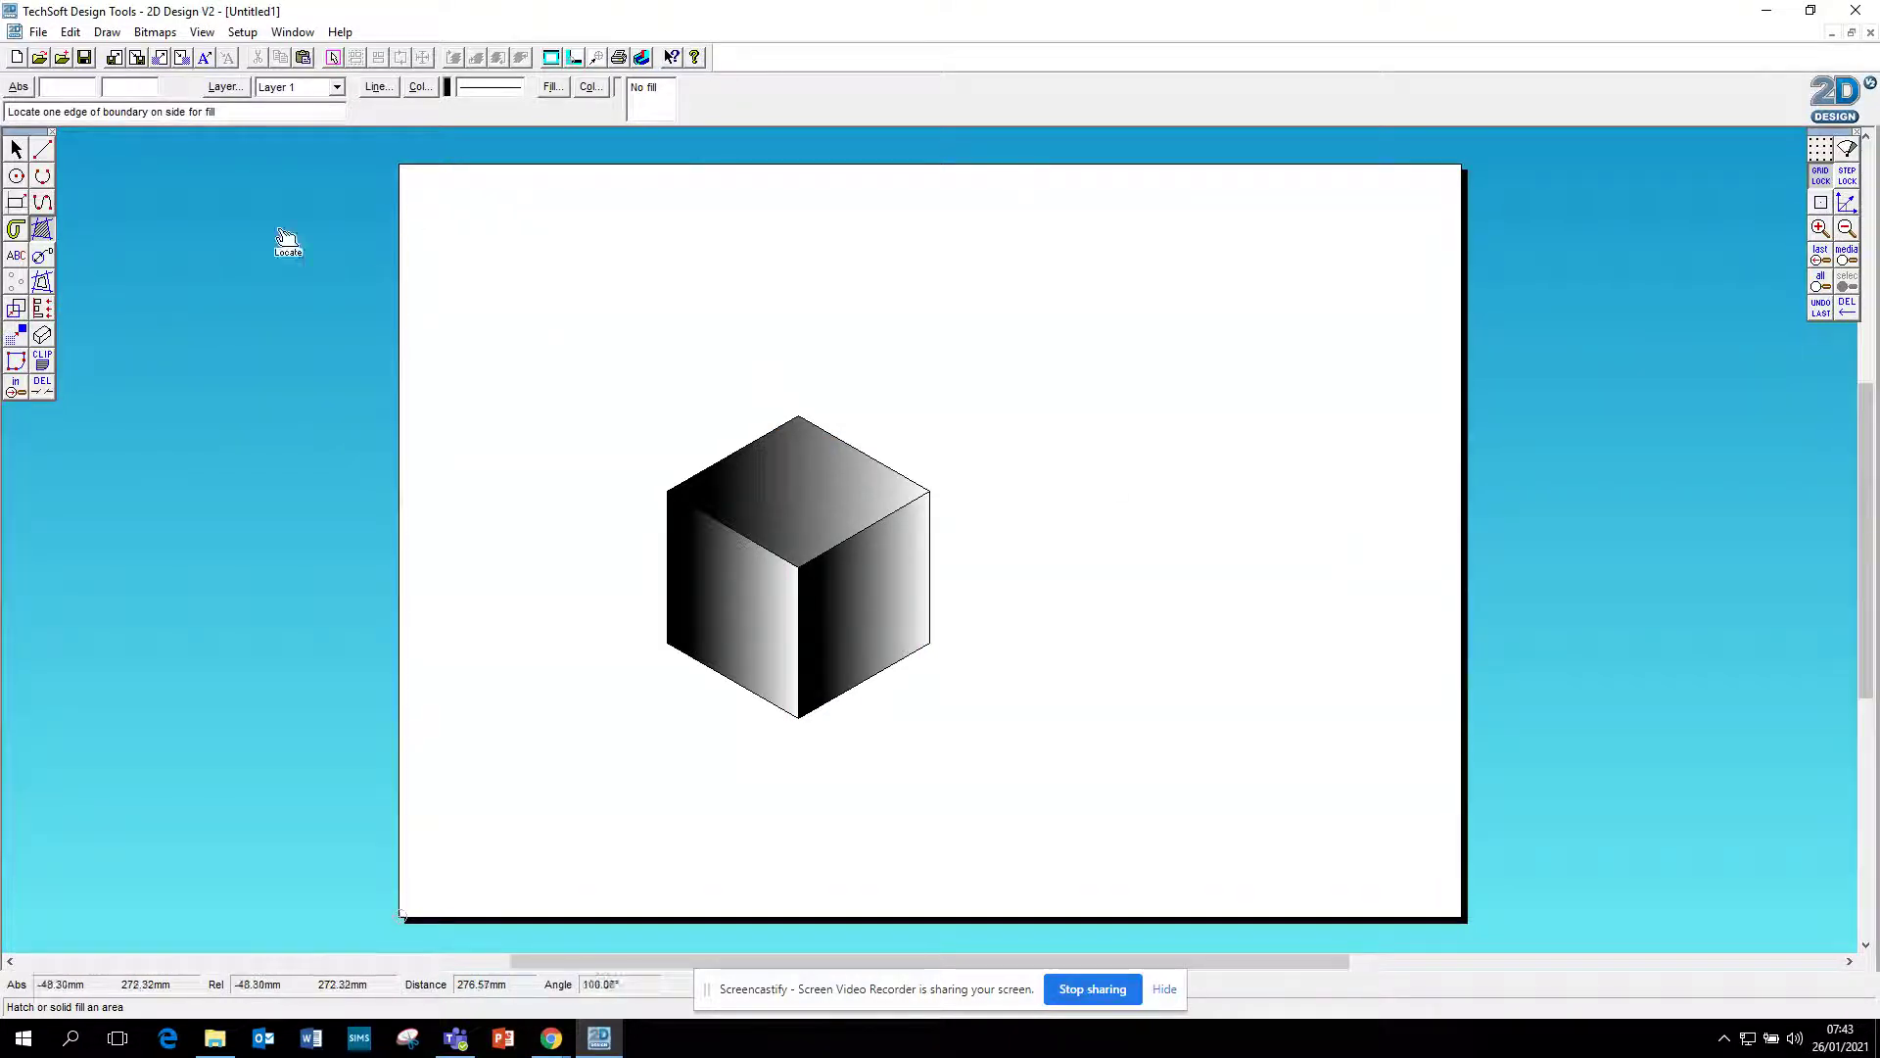
- Move the whole shaded cube to the upper-left corner of the page and leave it deselected
{"action": "left_click", "coordinate": [15, 149]}
{"action": "left_click_drag", "start_coordinate": [571, 301], "coordinate": [1101, 809]}
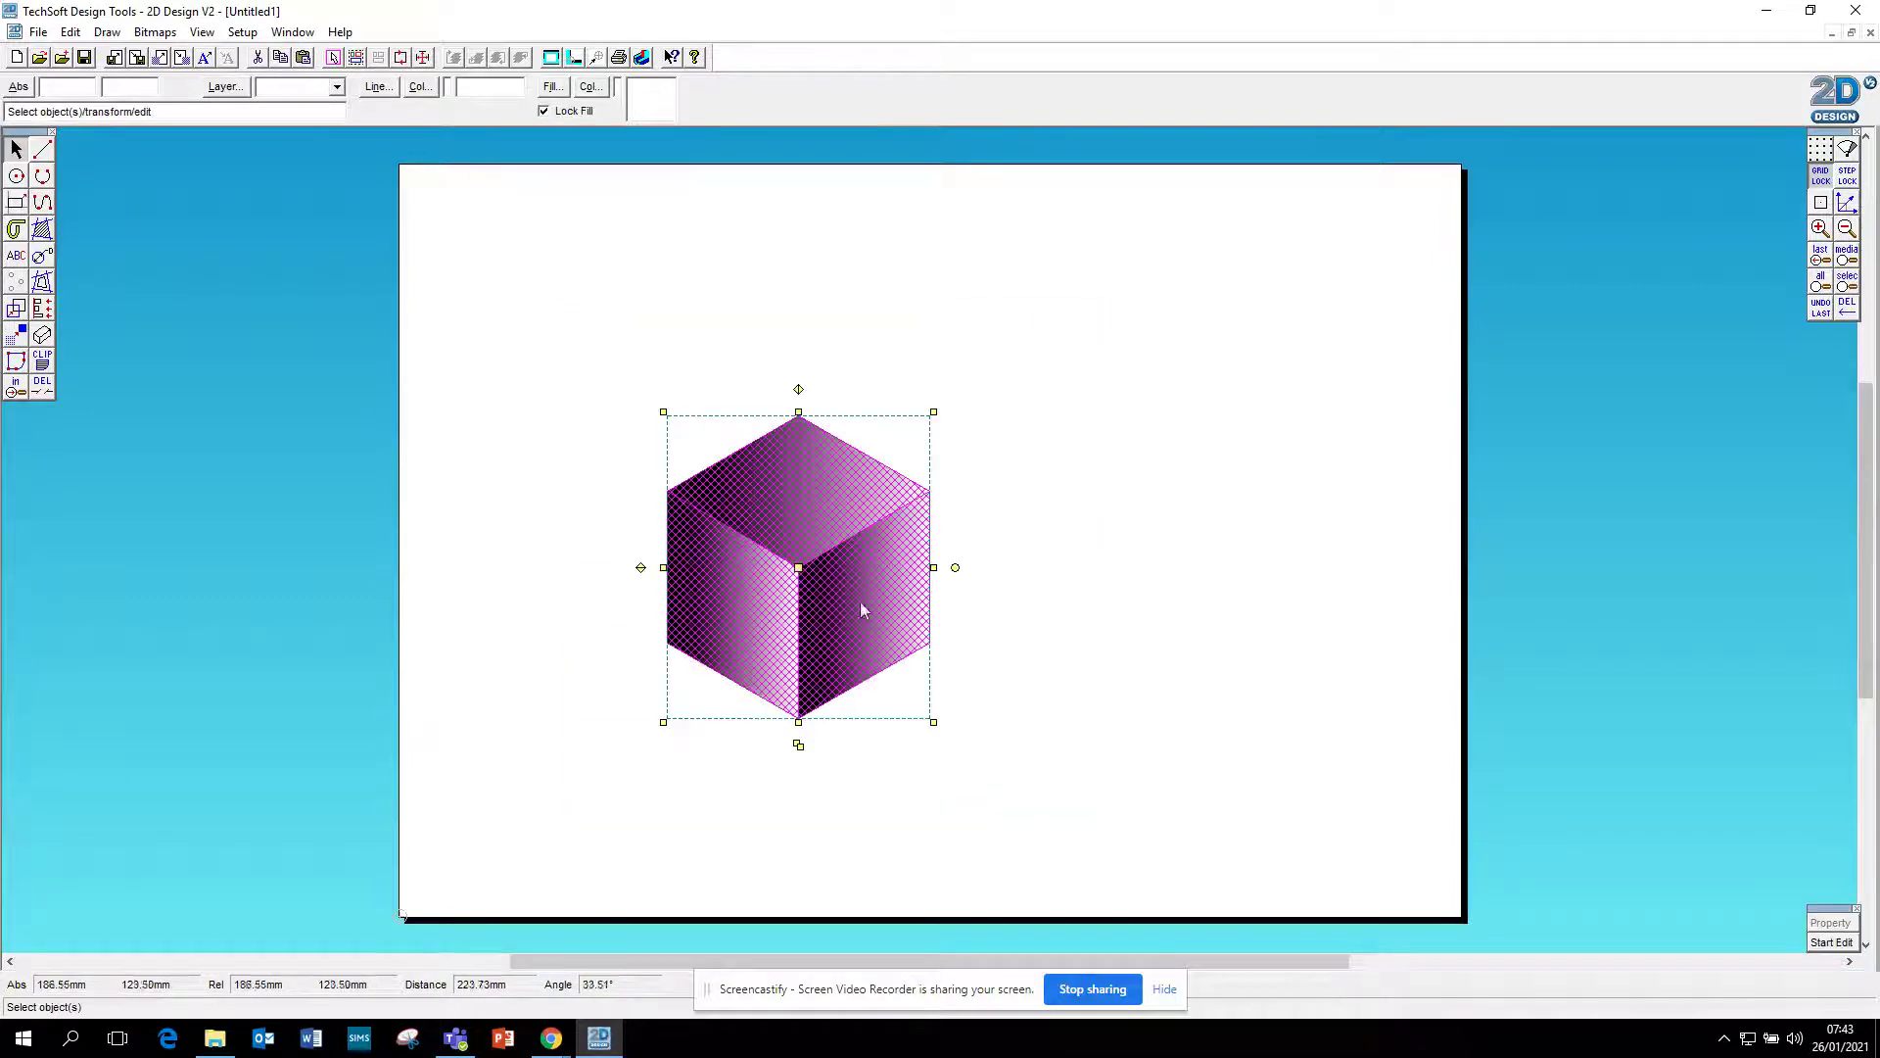
{"action": "left_click_drag", "start_coordinate": [798, 567], "coordinate": [580, 350]}
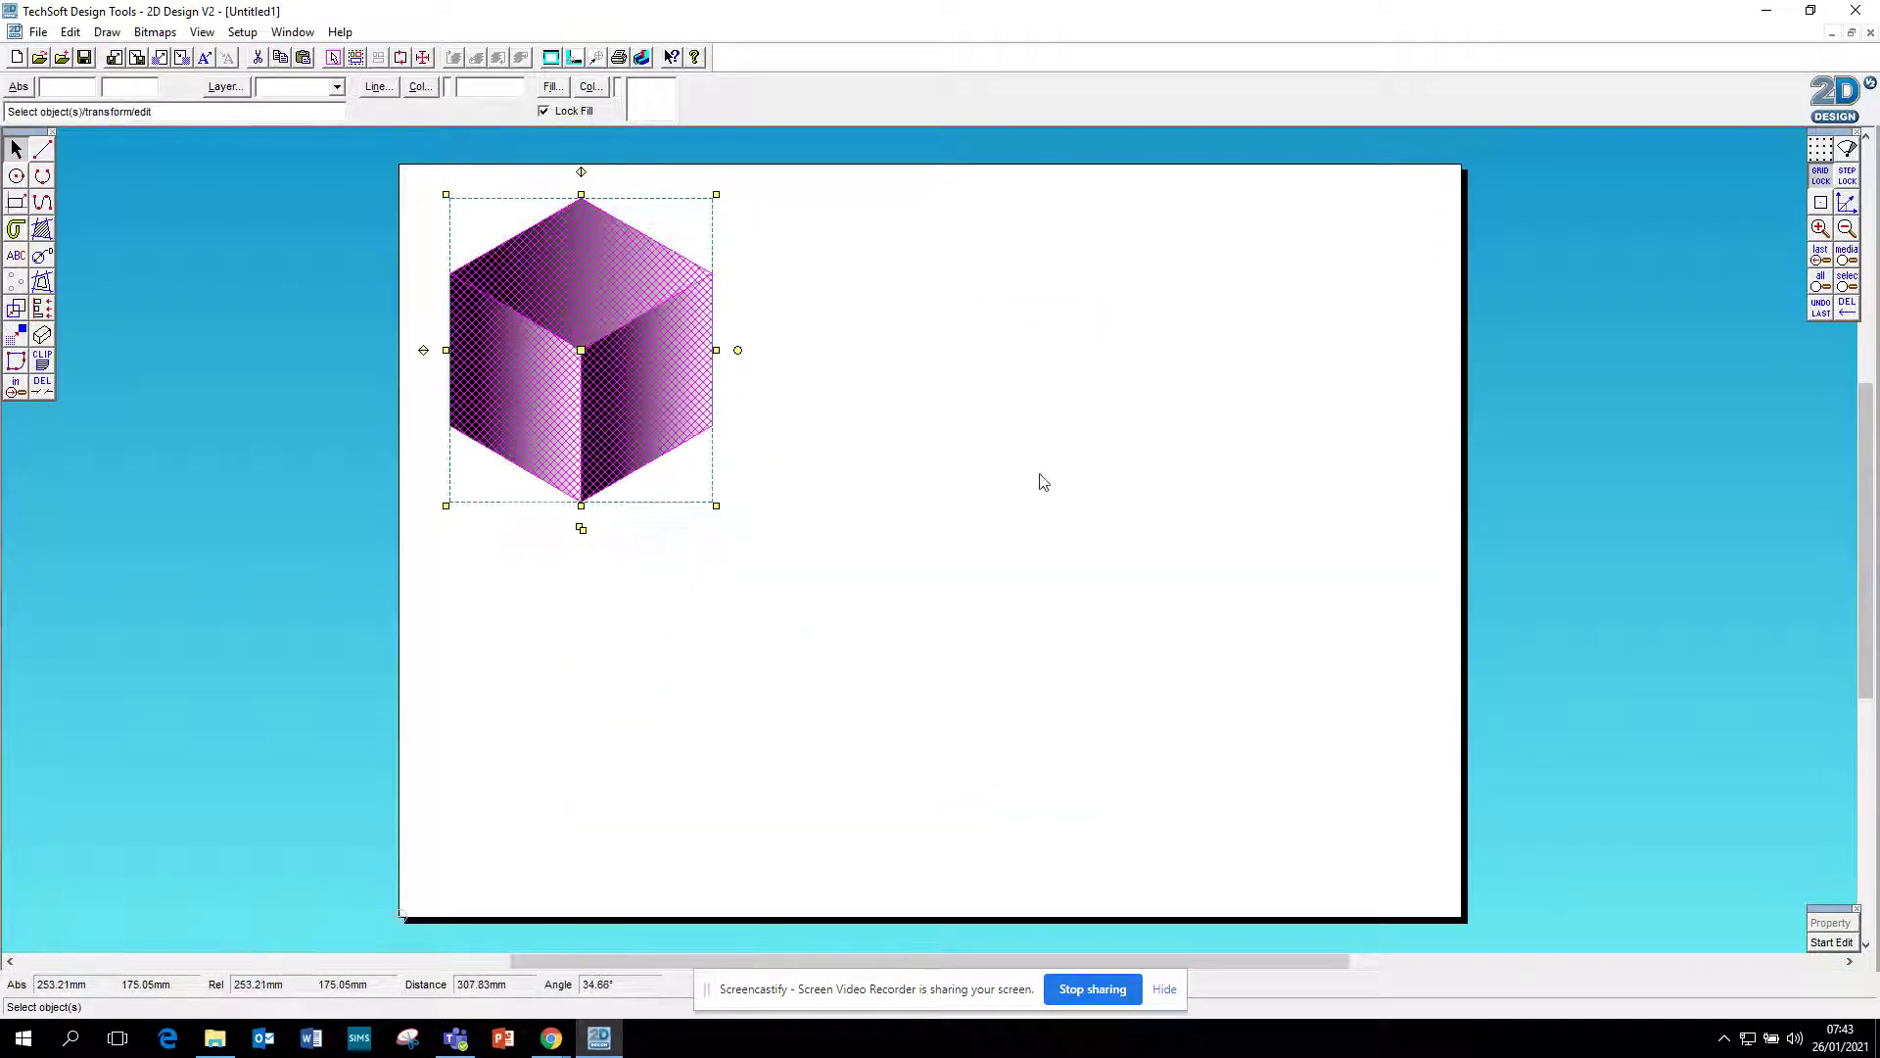
{"action": "left_click", "coordinate": [1041, 479]}
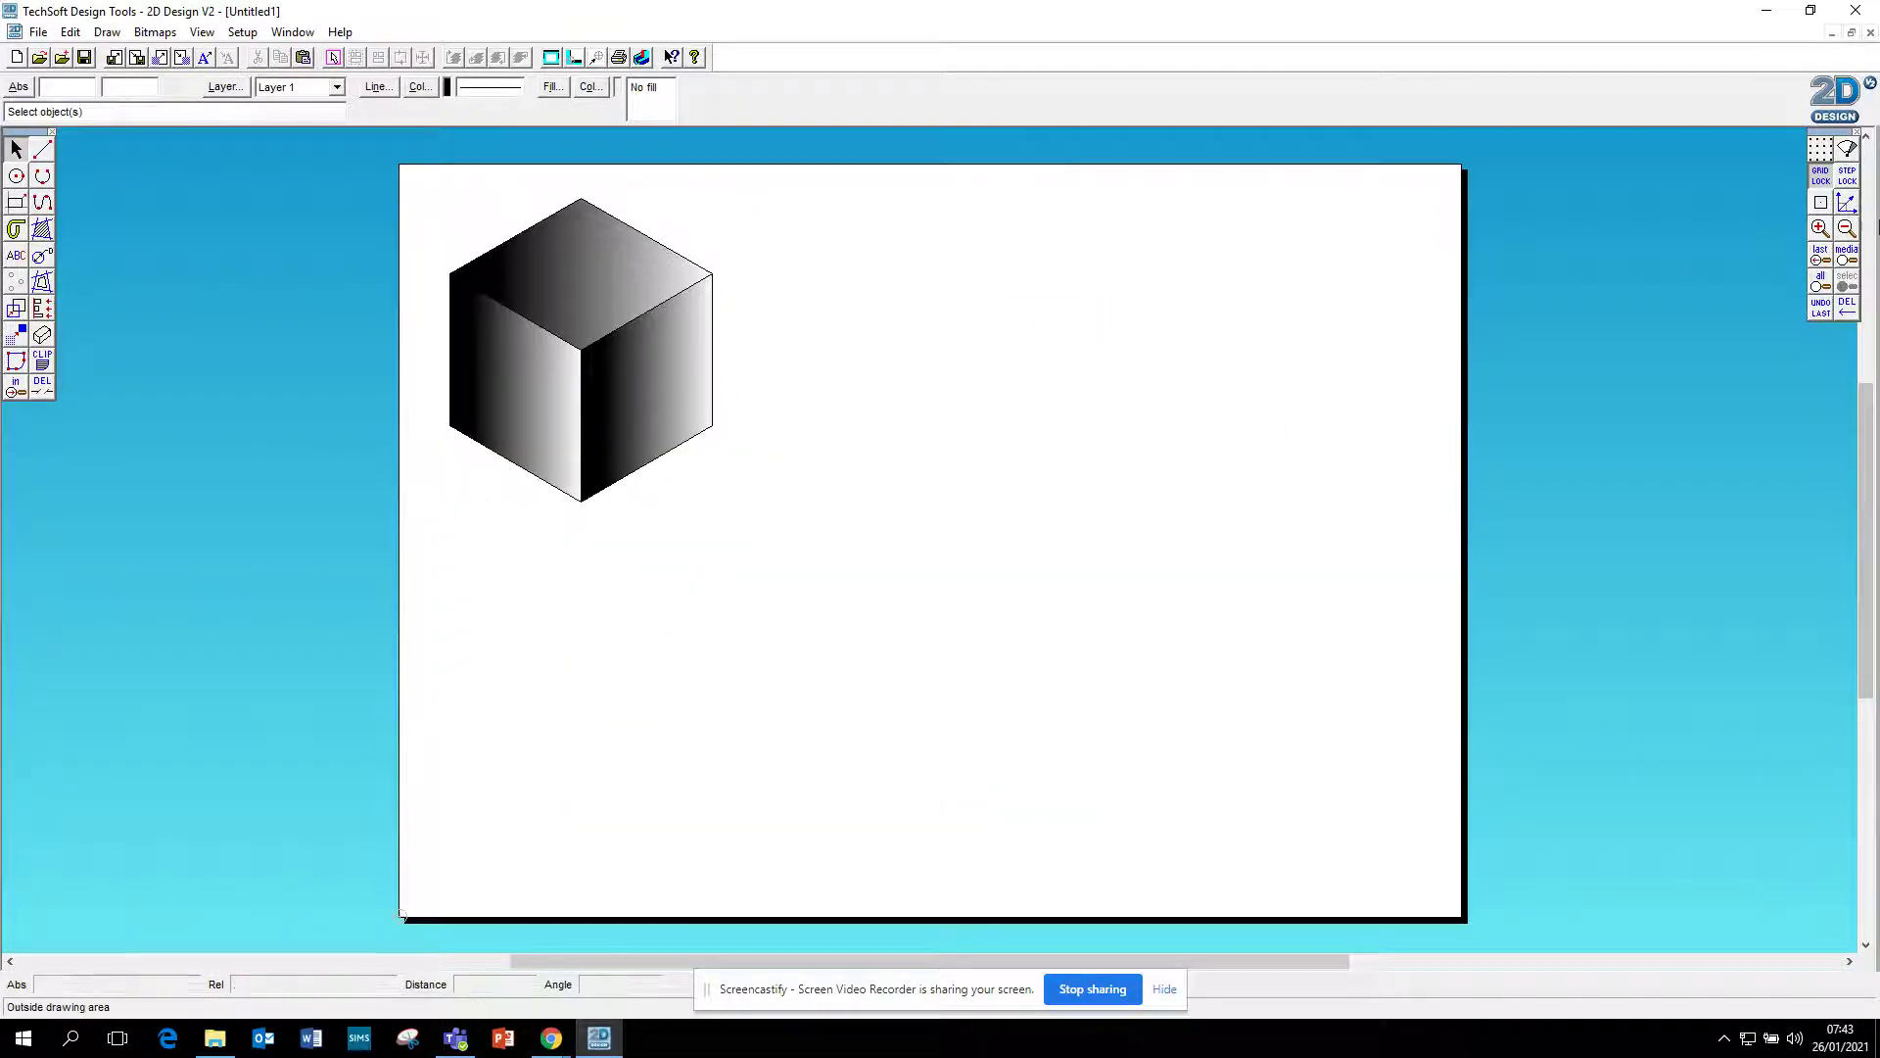
- Display the grid again and change its grid angle to Isometric
{"action": "left_click", "coordinate": [1821, 154]}
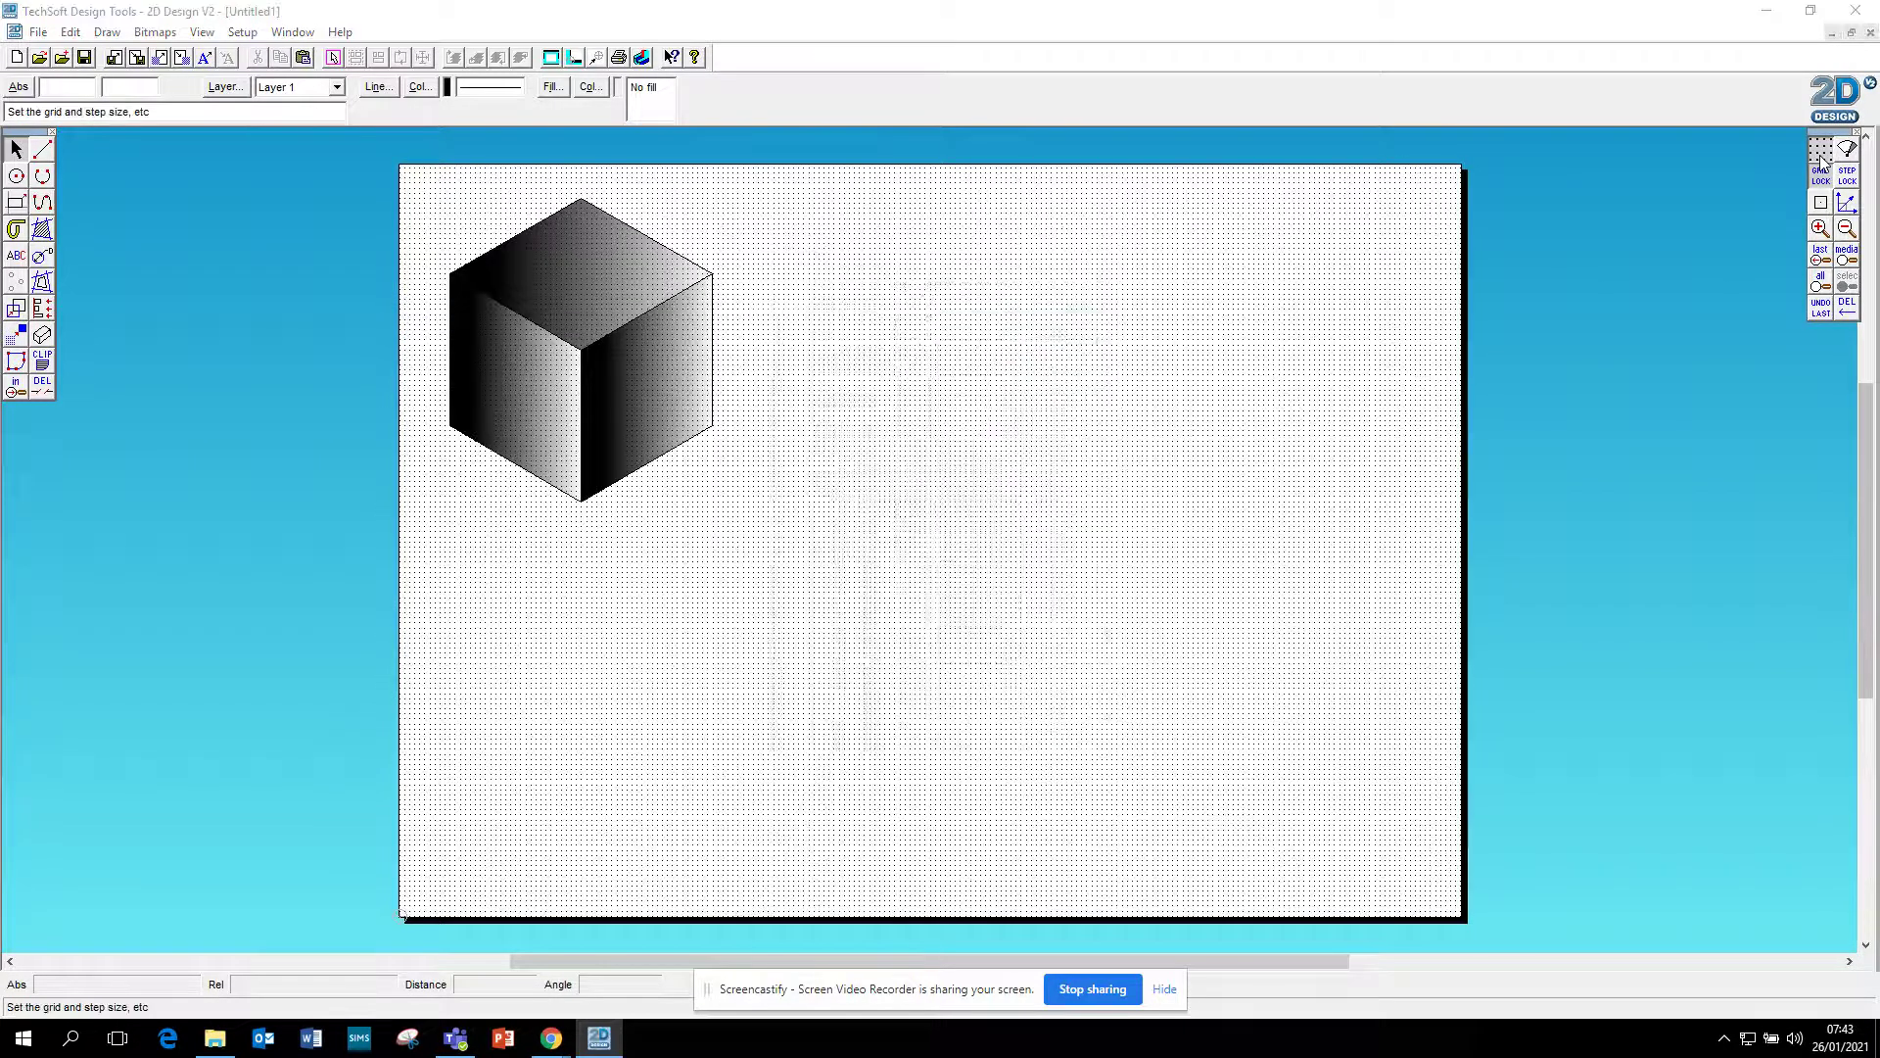
{"action": "right_click", "coordinate": [1821, 154]}
{"action": "left_click", "coordinate": [804, 493]}
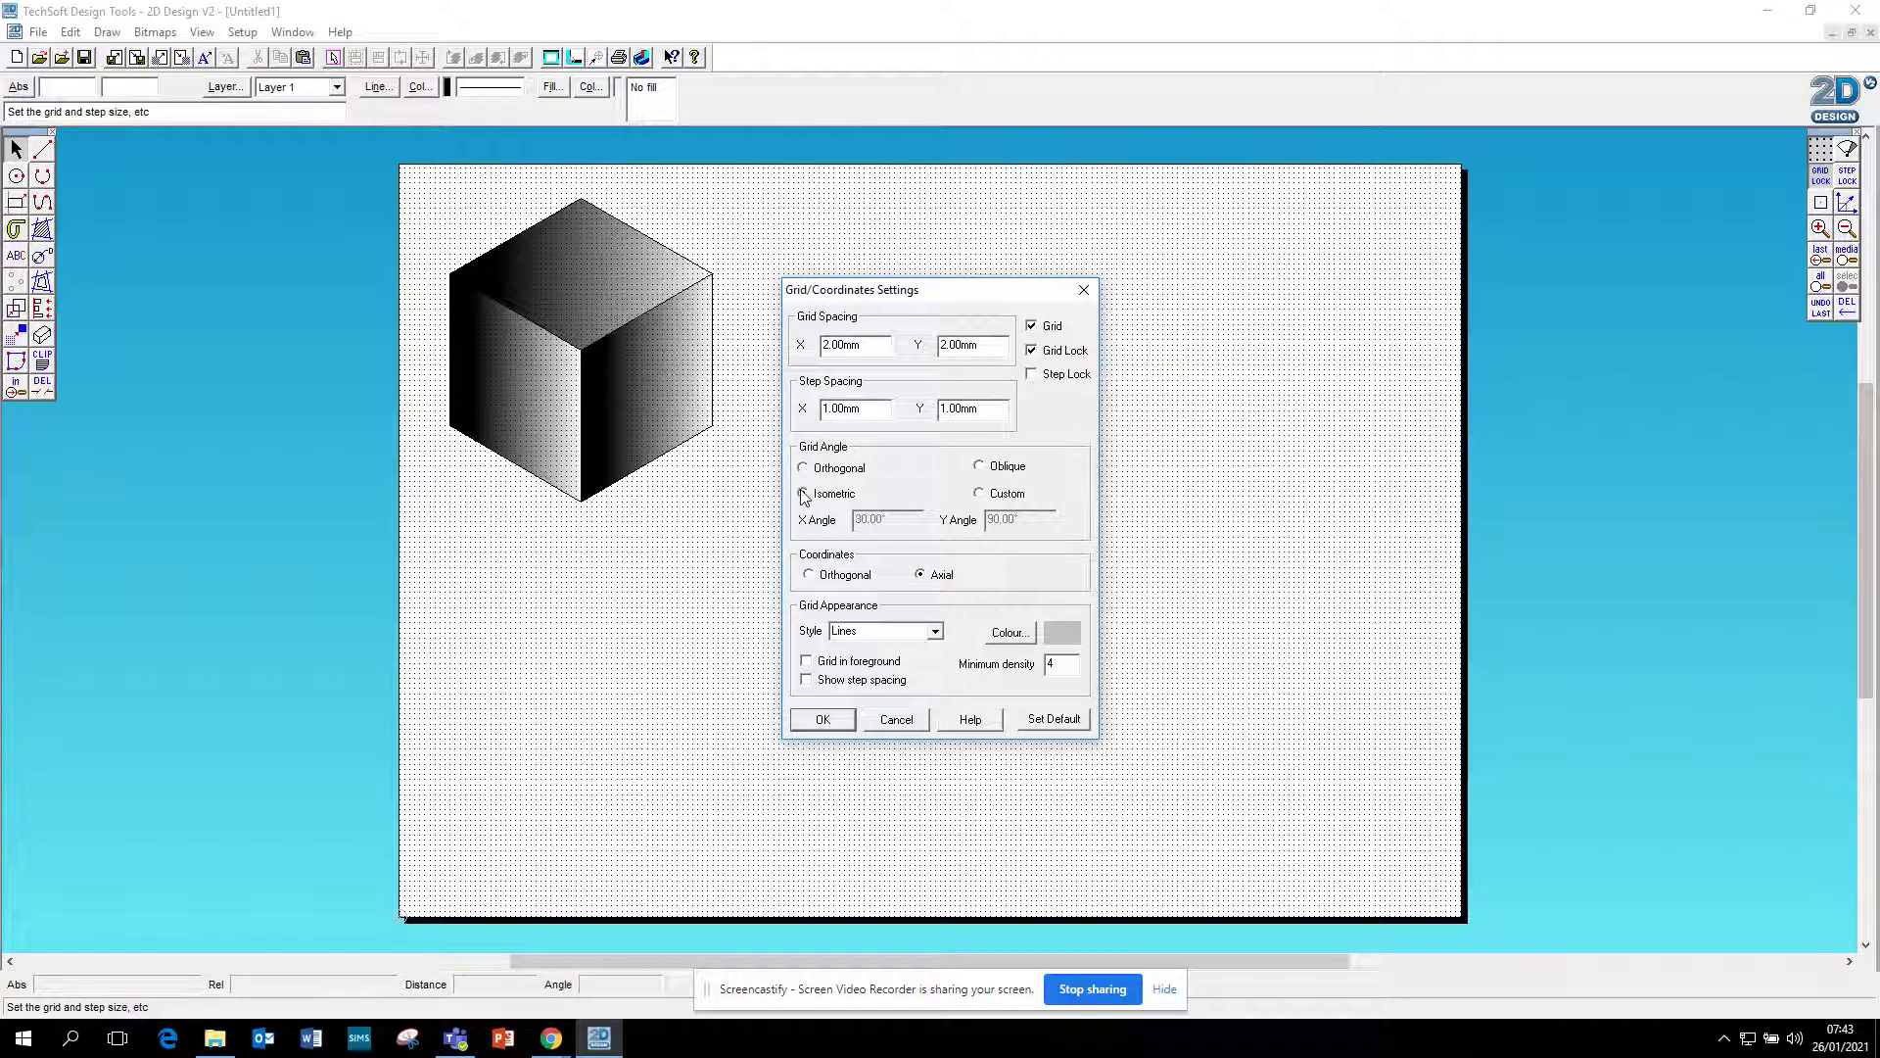
{"action": "left_click", "coordinate": [832, 721]}
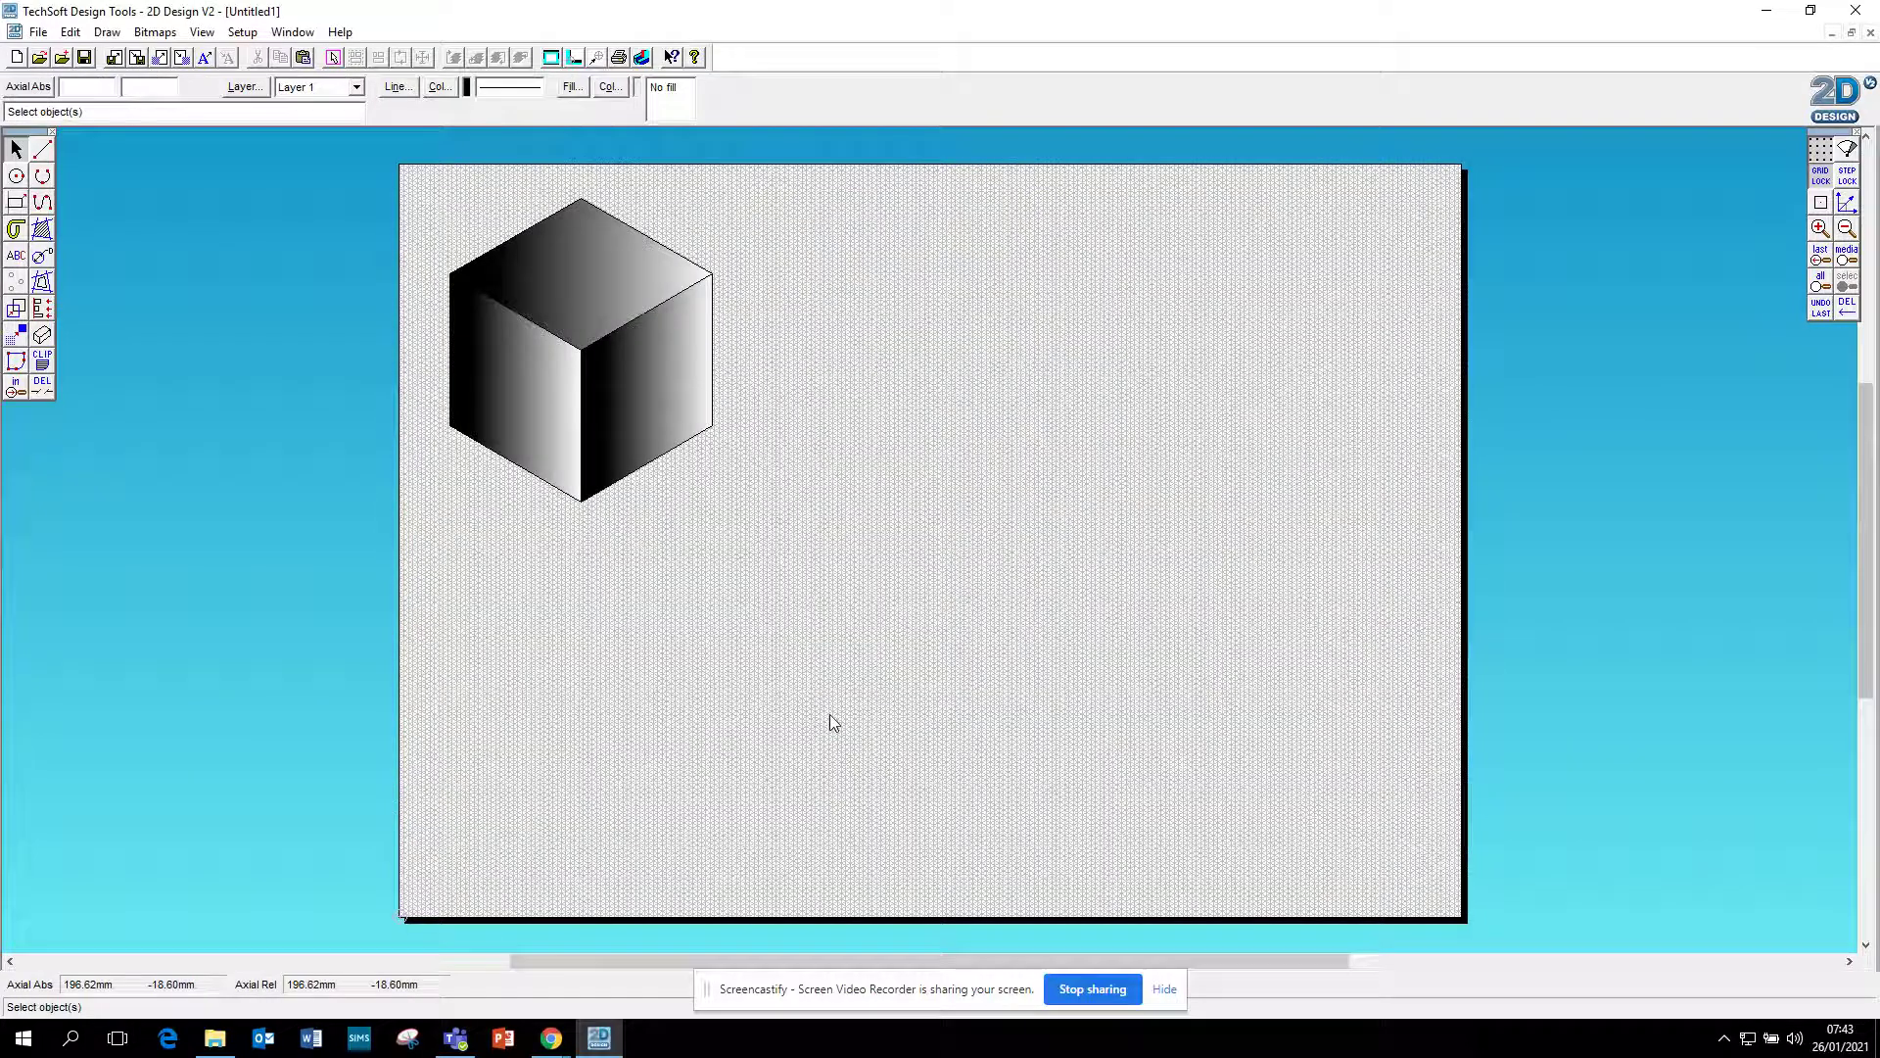
- Set the isometric grid spacing to 10 mm in both X and Y
{"action": "left_click", "coordinate": [1821, 149]}
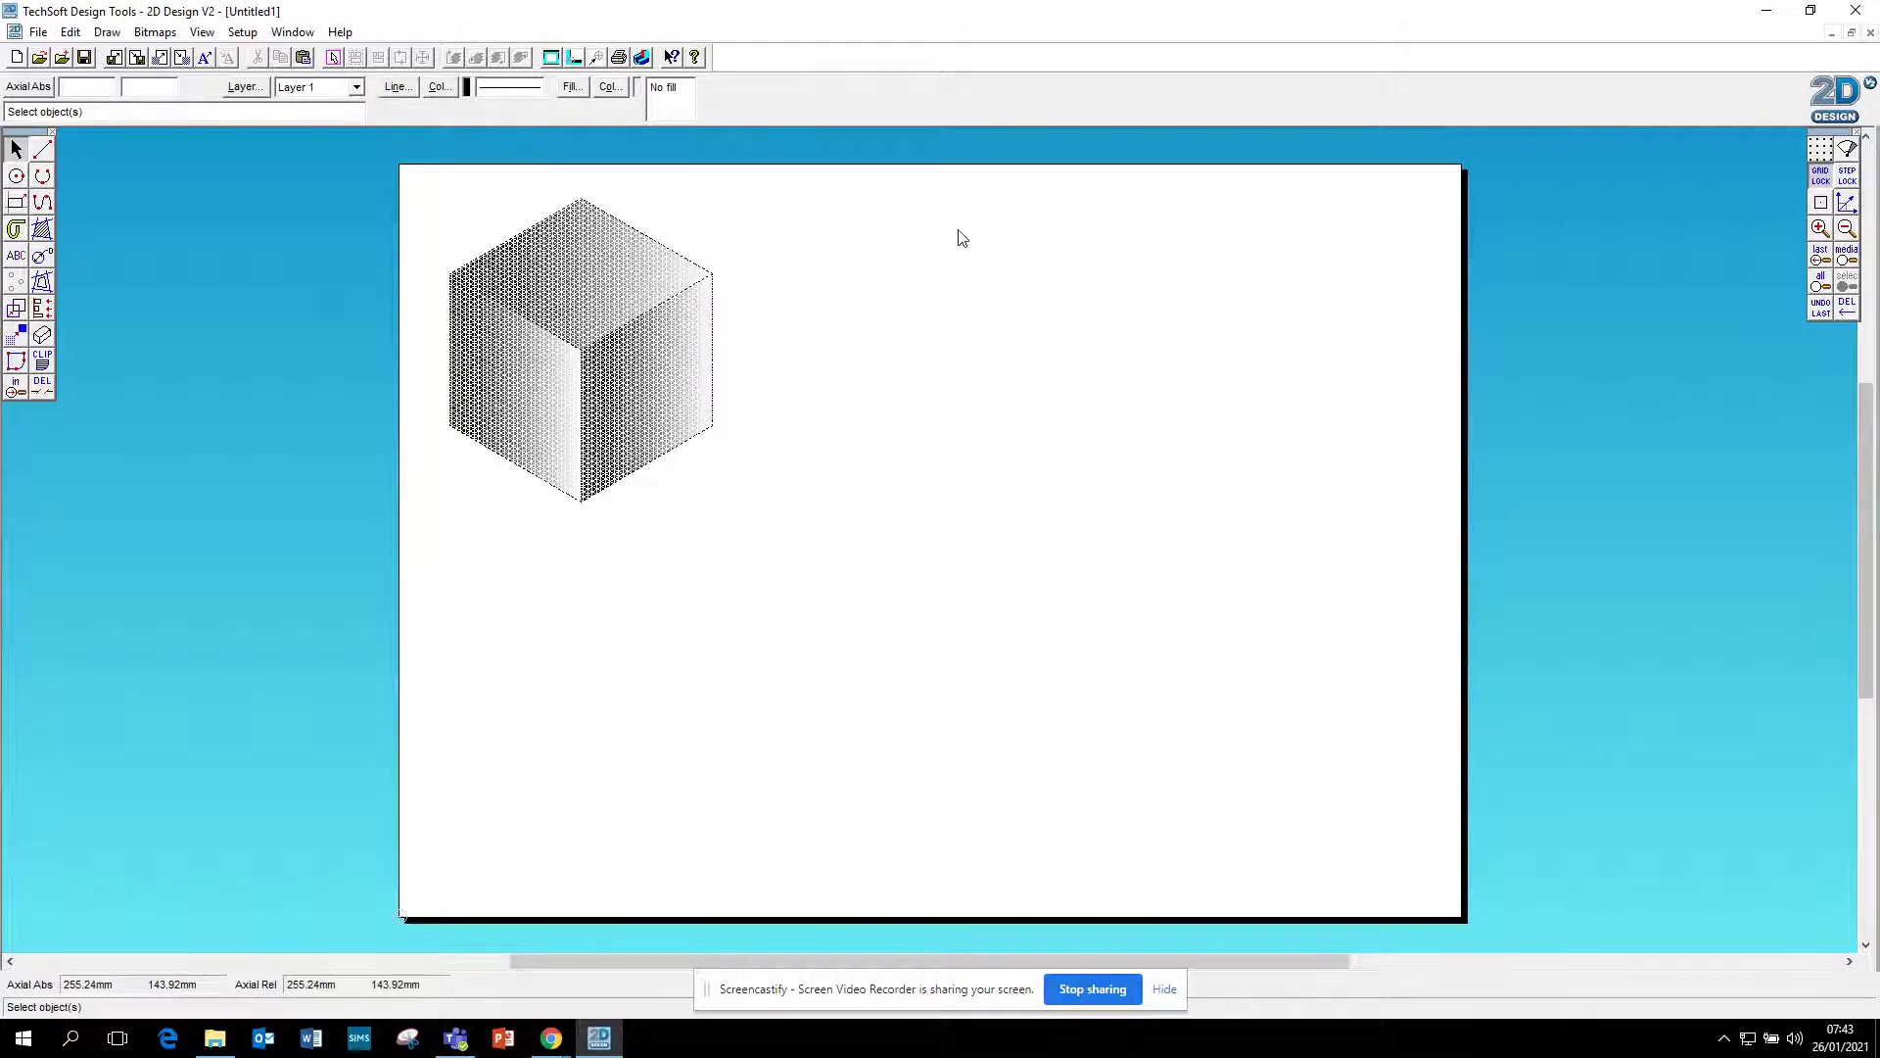
{"action": "double_click", "coordinate": [1820, 150]}
{"action": "double_click", "coordinate": [870, 345]}
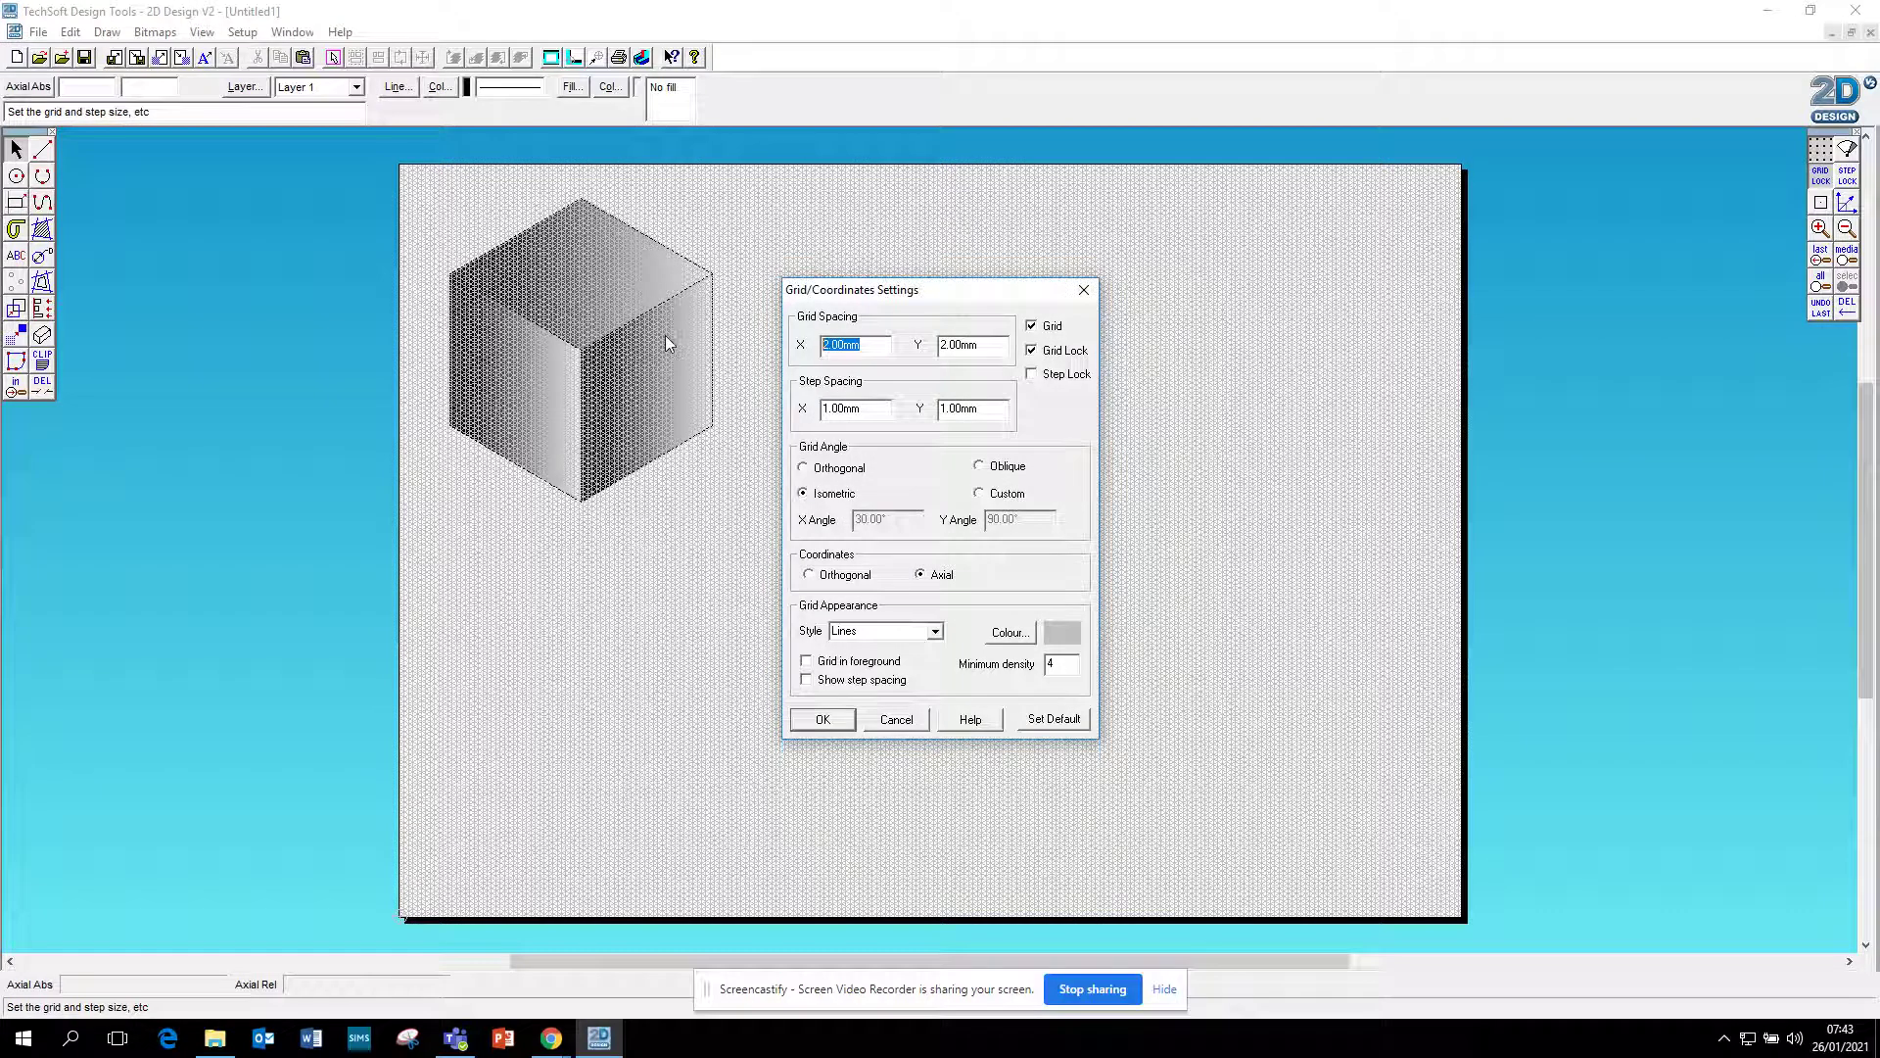
{"action": "type", "text": "10"}
{"action": "key", "text": "Tab"}
{"action": "type", "text": "10"}
{"action": "left_click", "coordinate": [819, 718]}
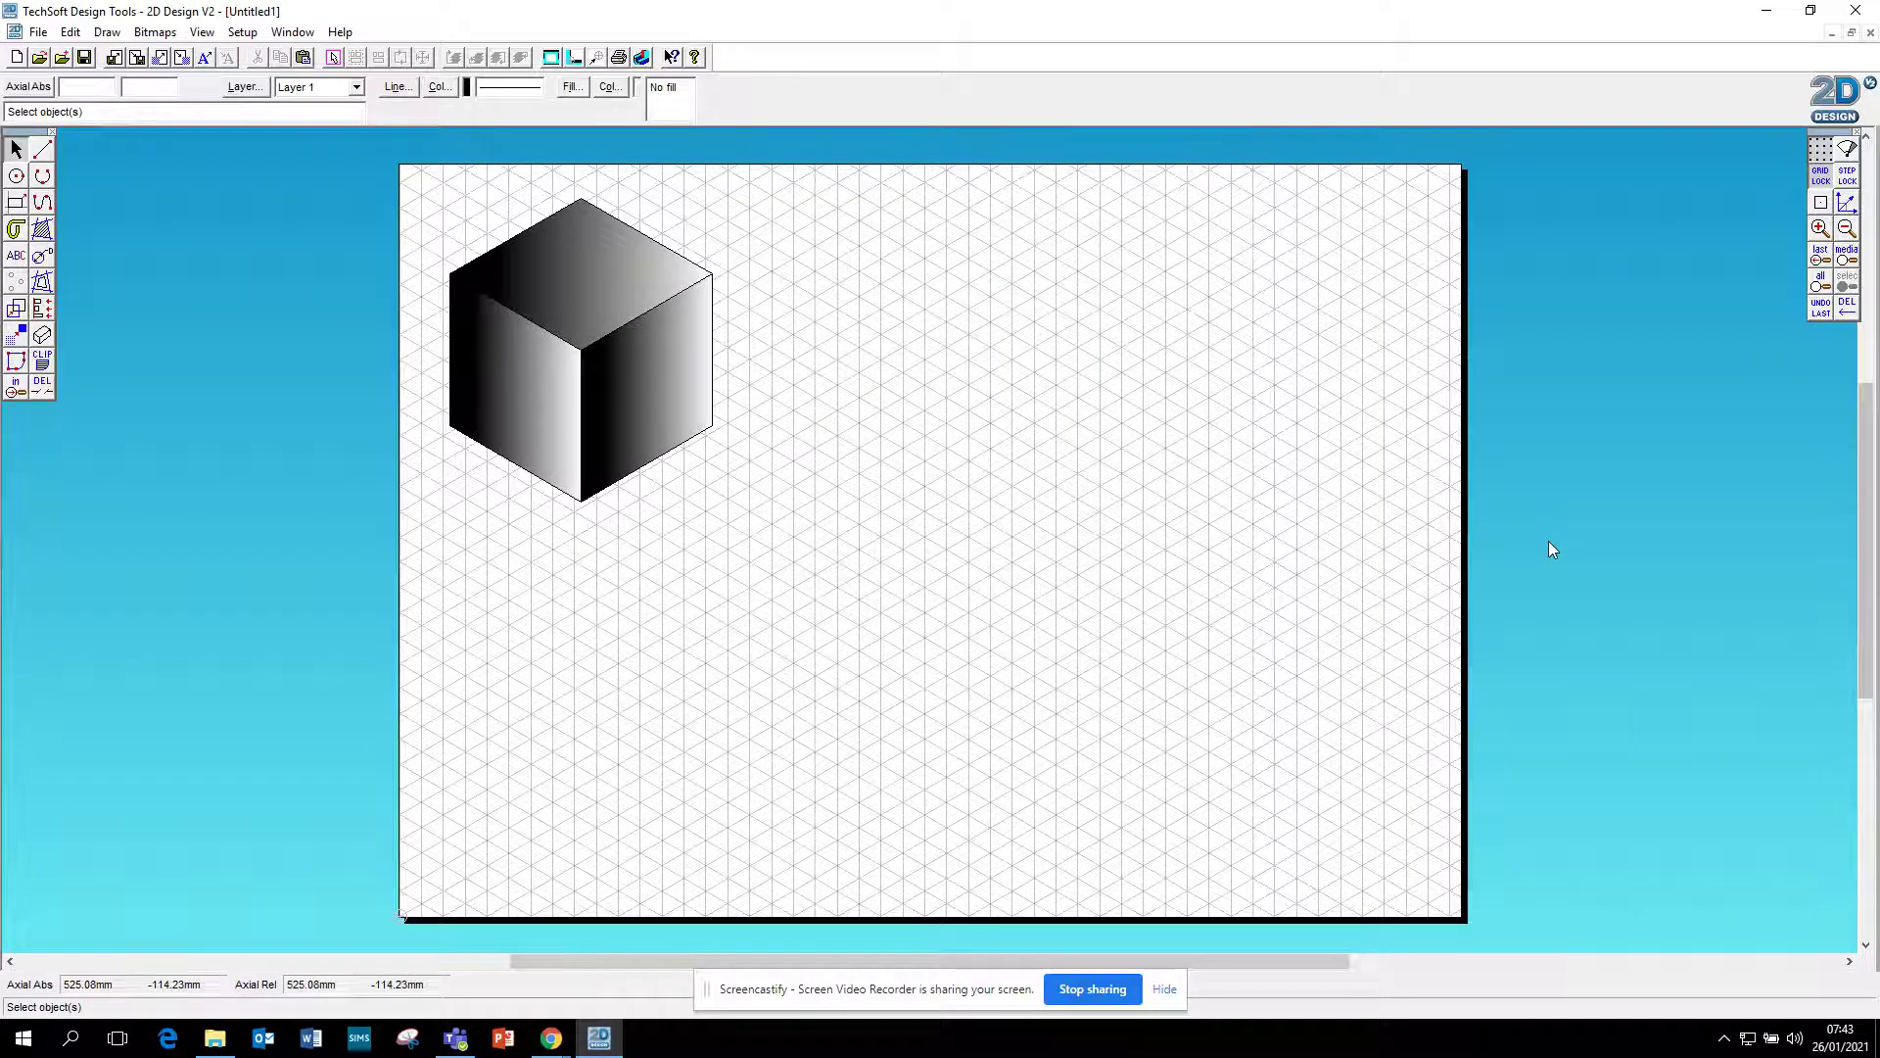
- Draw a new cube's right face with single lines on the isometric grid, about 60 mm wide and 70 mm high
{"action": "left_click", "coordinate": [41, 150]}
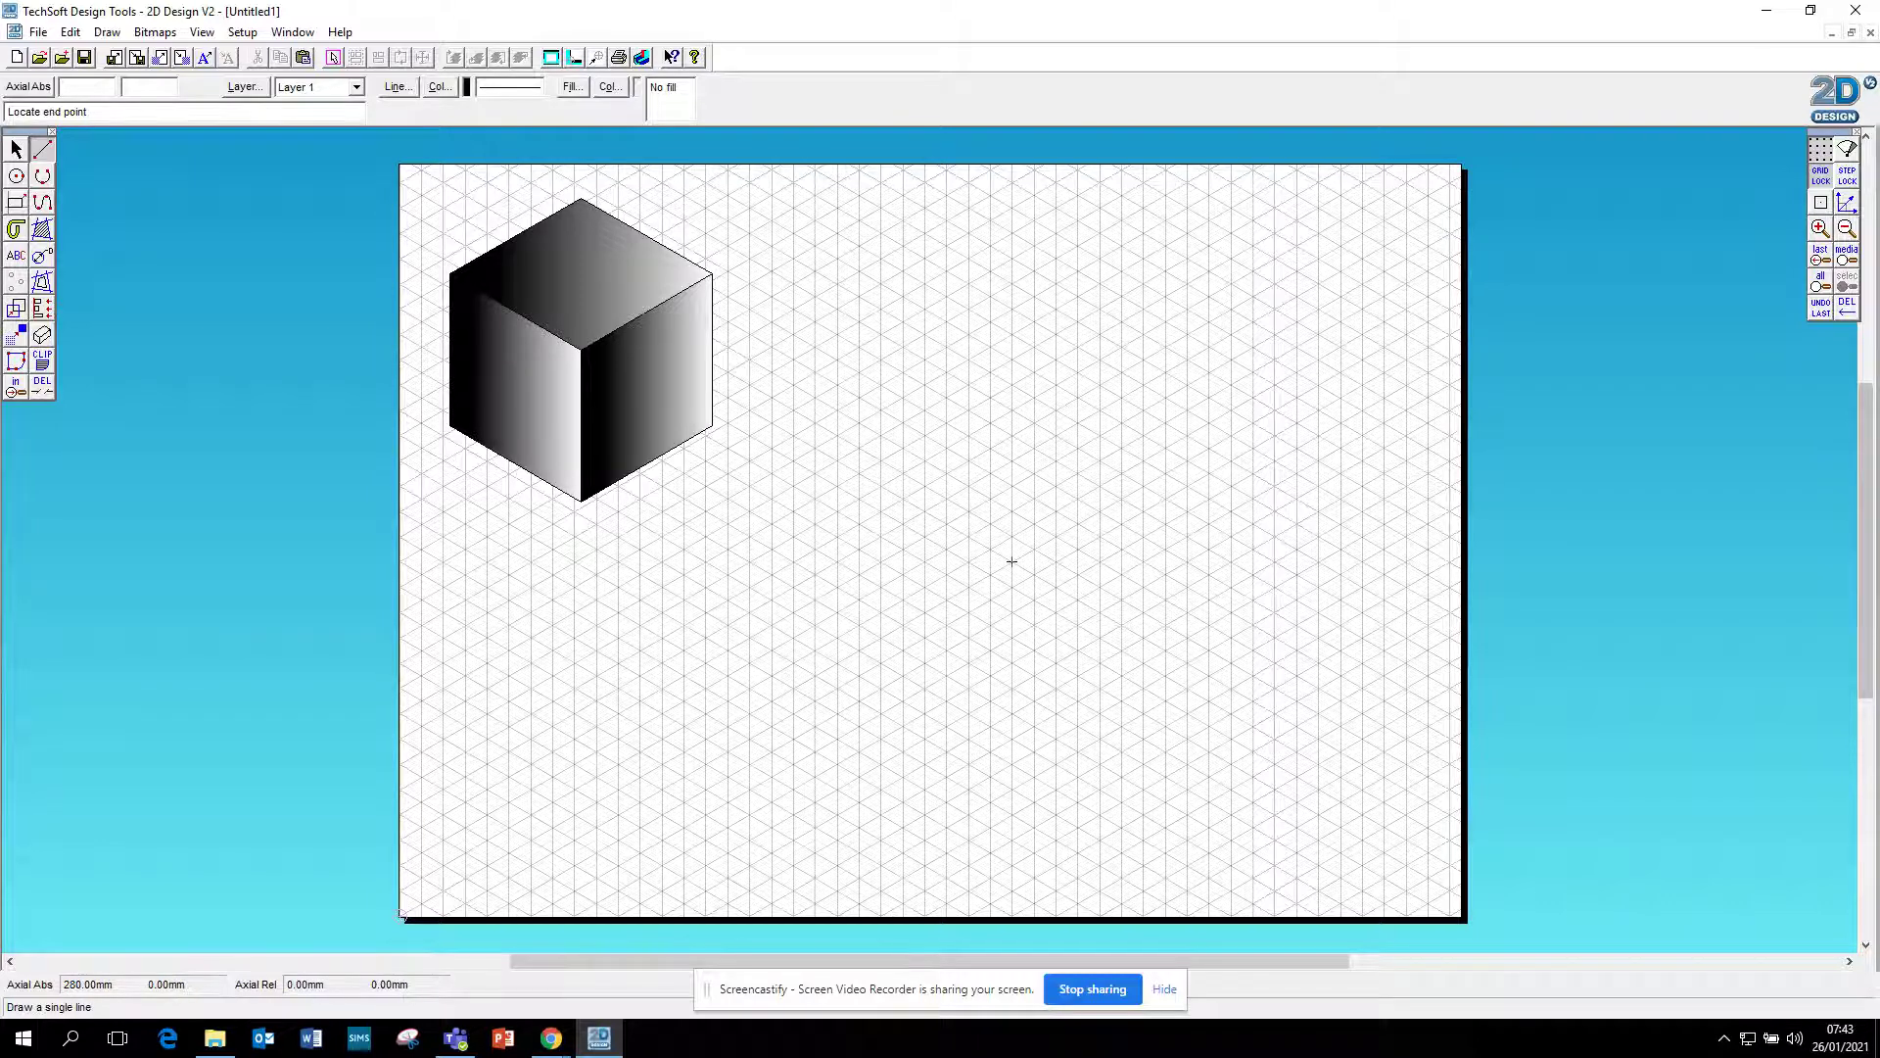
{"action": "left_click", "coordinate": [1012, 738]}
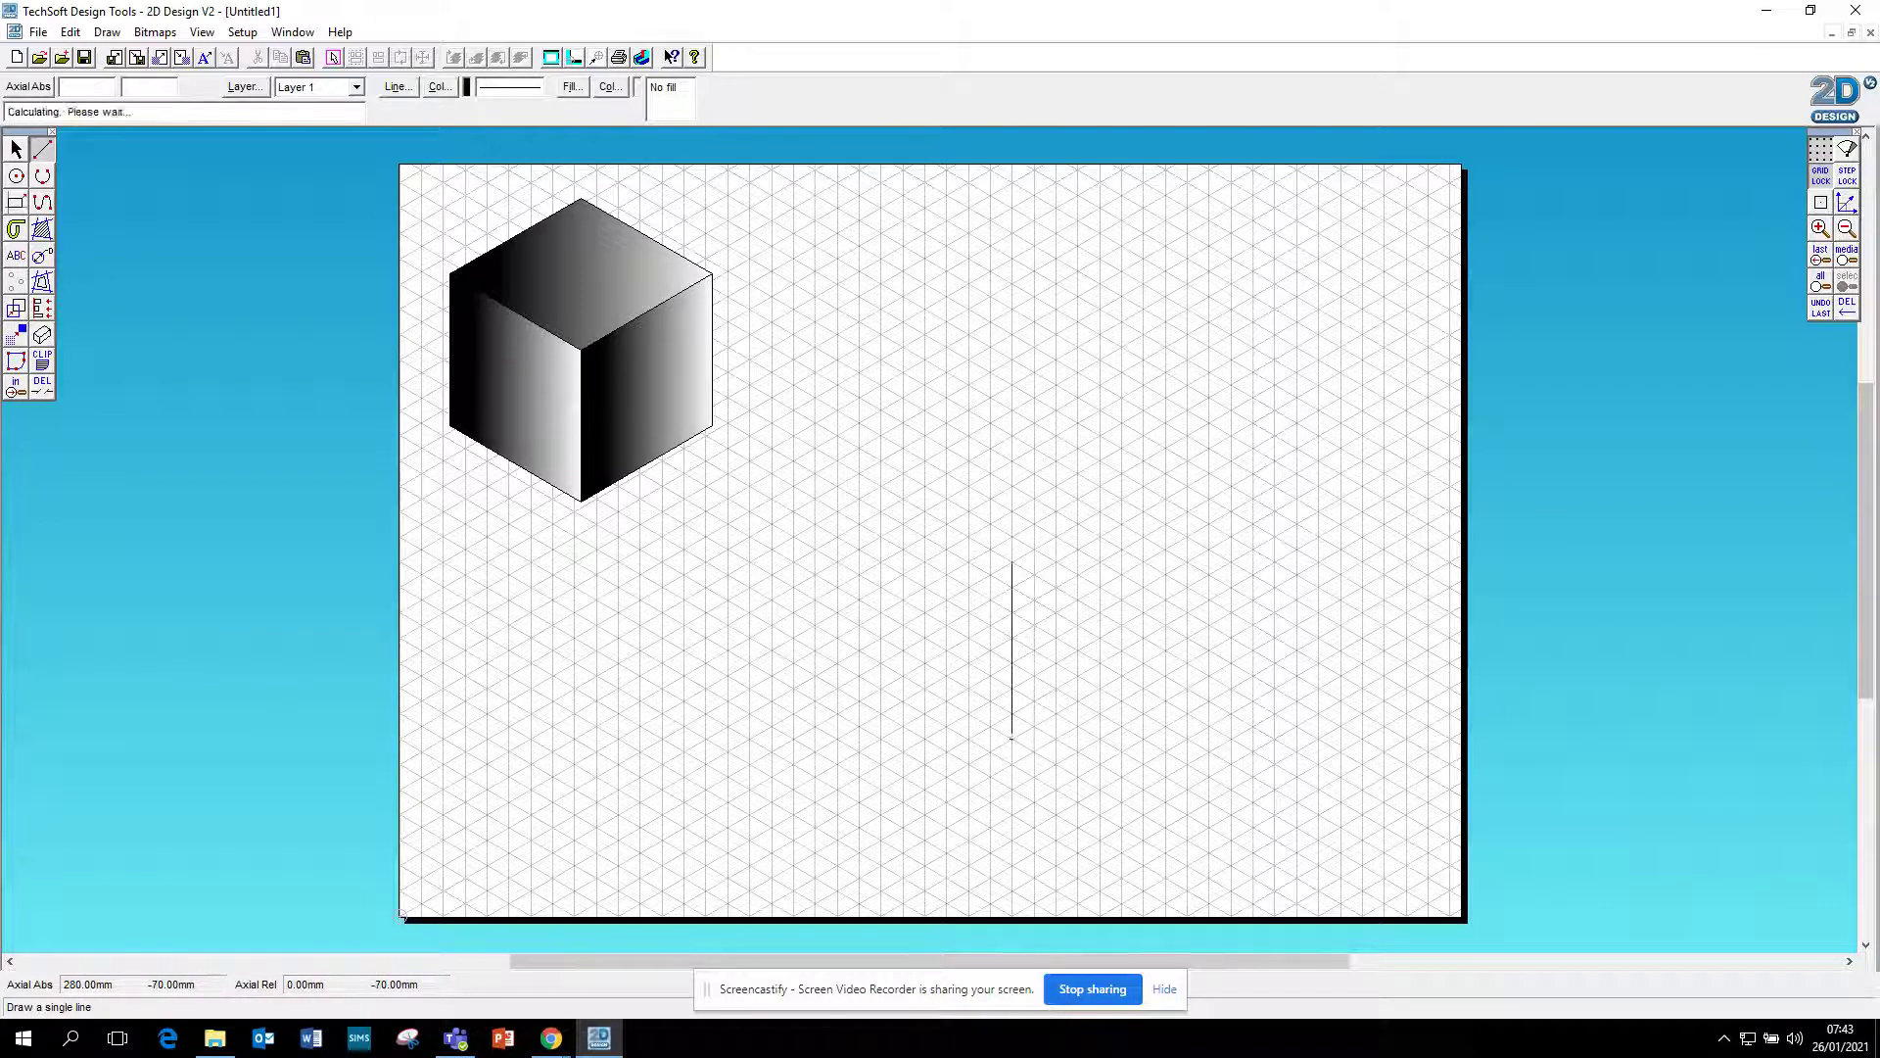
{"action": "left_click", "coordinate": [1012, 563]}
{"action": "left_click", "coordinate": [1143, 487]}
{"action": "left_click", "coordinate": [1143, 664]}
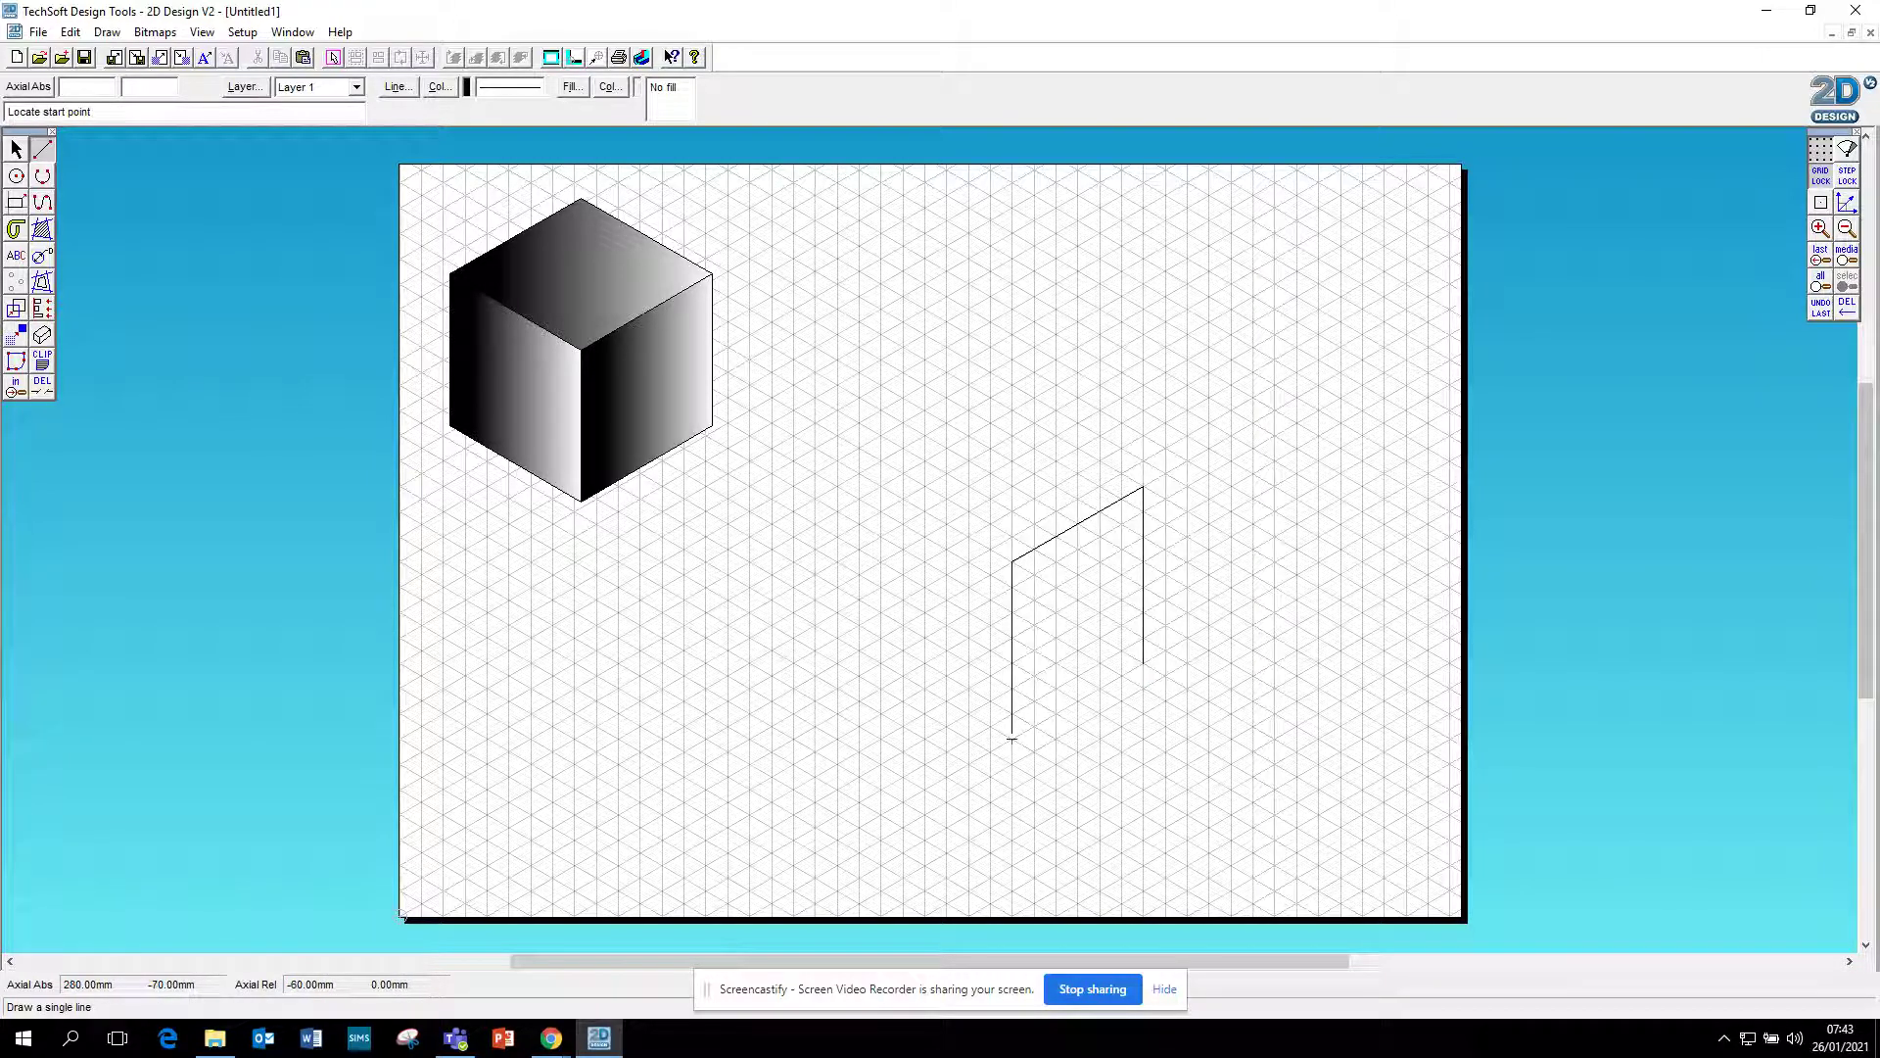
{"action": "left_click", "coordinate": [1011, 739]}
{"action": "left_click", "coordinate": [1143, 664]}
- Draw the left face of the new cube on the isometric grid, sharing the front vertical edge, about 70 mm wide and 70 mm high
{"action": "left_click", "coordinate": [1012, 739]}
{"action": "left_click", "coordinate": [859, 651]}
{"action": "left_click", "coordinate": [859, 651]}
{"action": "left_click", "coordinate": [859, 473]}
{"action": "left_click", "coordinate": [859, 473]}
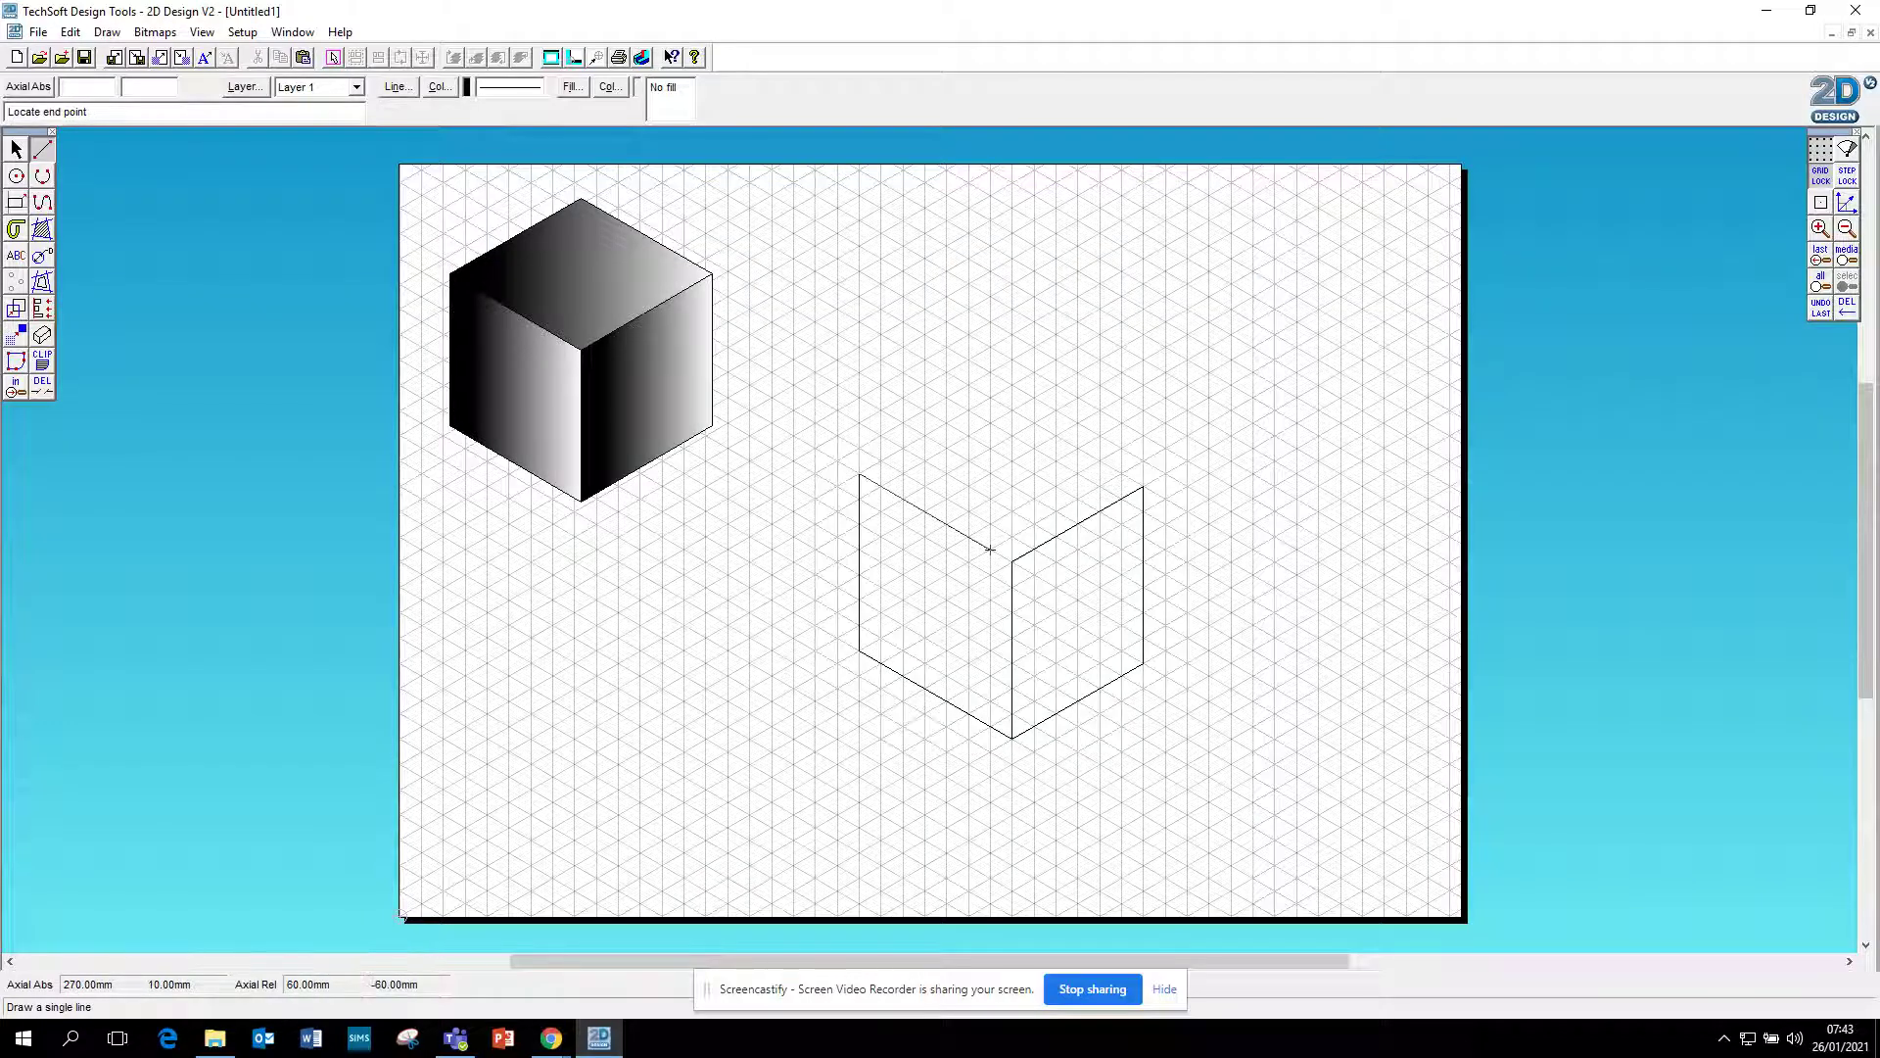
{"action": "left_click", "coordinate": [1012, 561]}
- Close the new cube's top face by drawing its two back edges between the left and right upper corners
{"action": "left_click", "coordinate": [859, 473]}
{"action": "left_click", "coordinate": [990, 398]}
{"action": "left_click", "coordinate": [989, 397]}
{"action": "left_click", "coordinate": [1144, 486]}
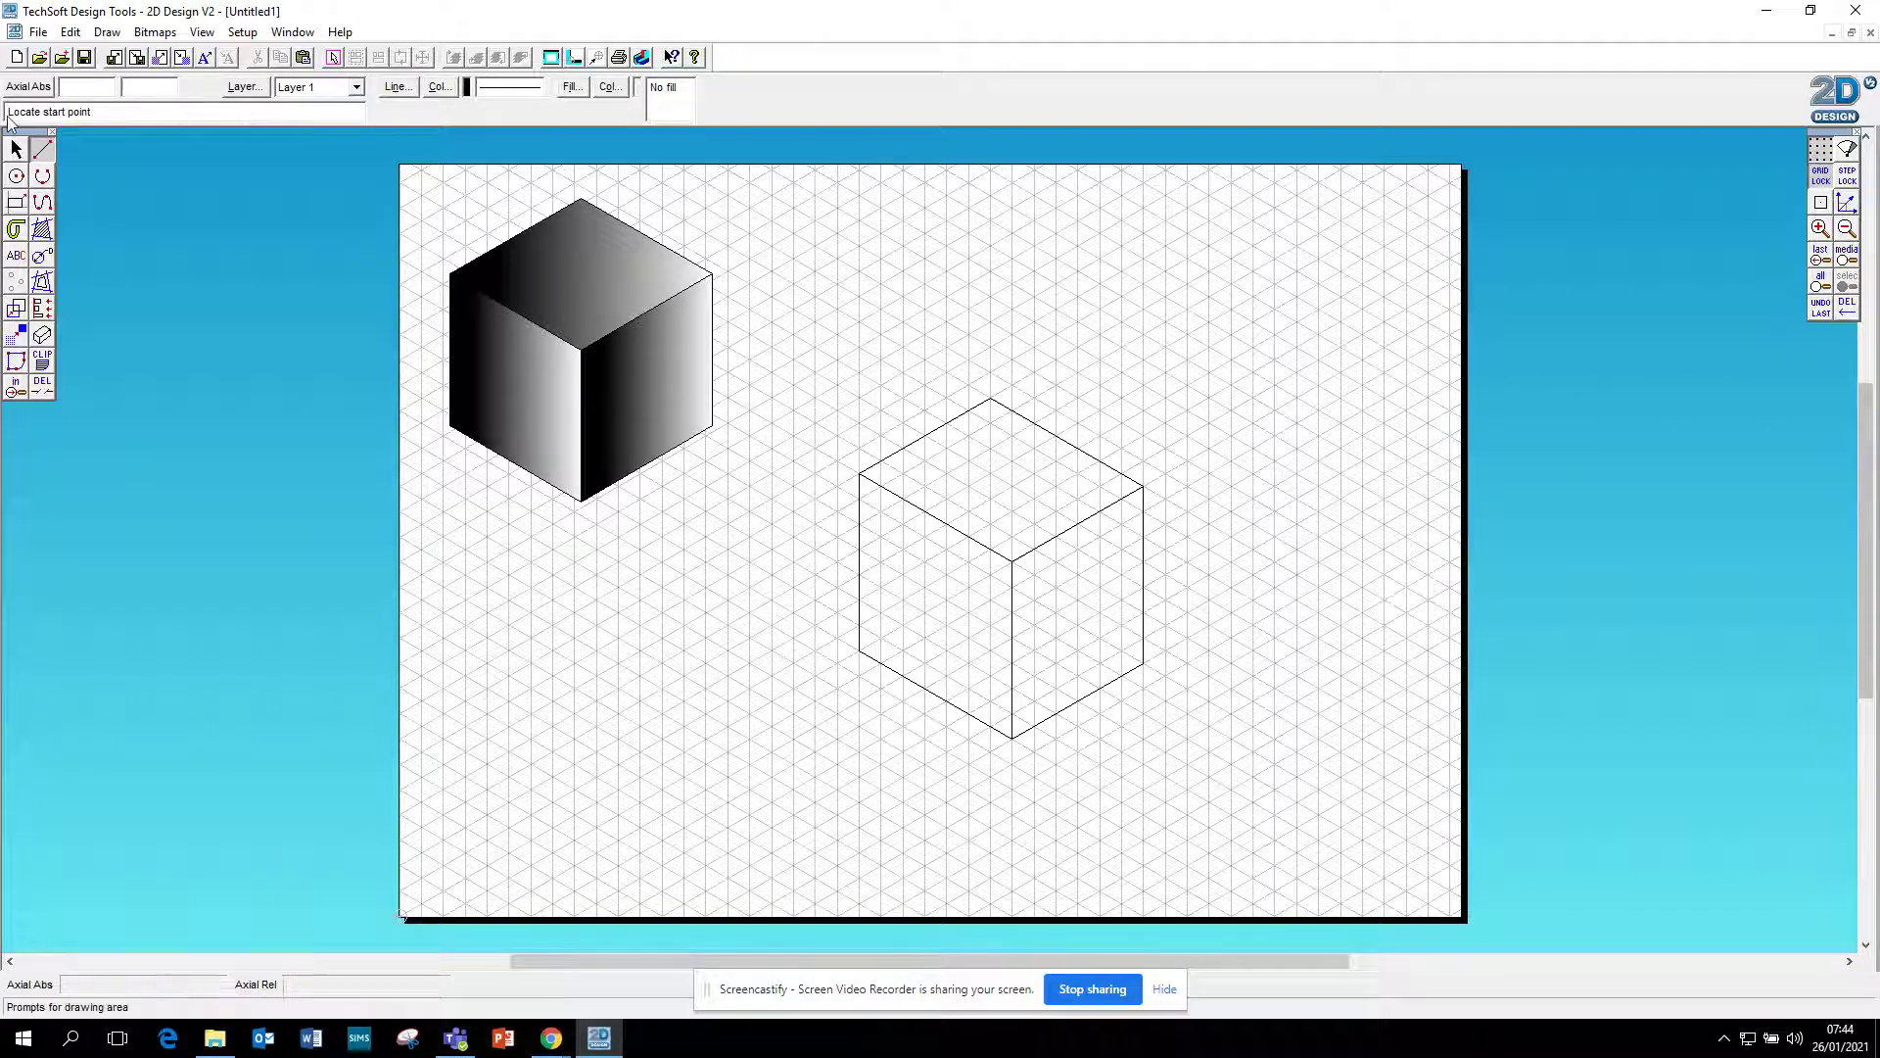
- Draw a single line with a fixed length of 60 mm along an isometric grid direction in the page's upper-right area
{"action": "double_click", "coordinate": [41, 149]}
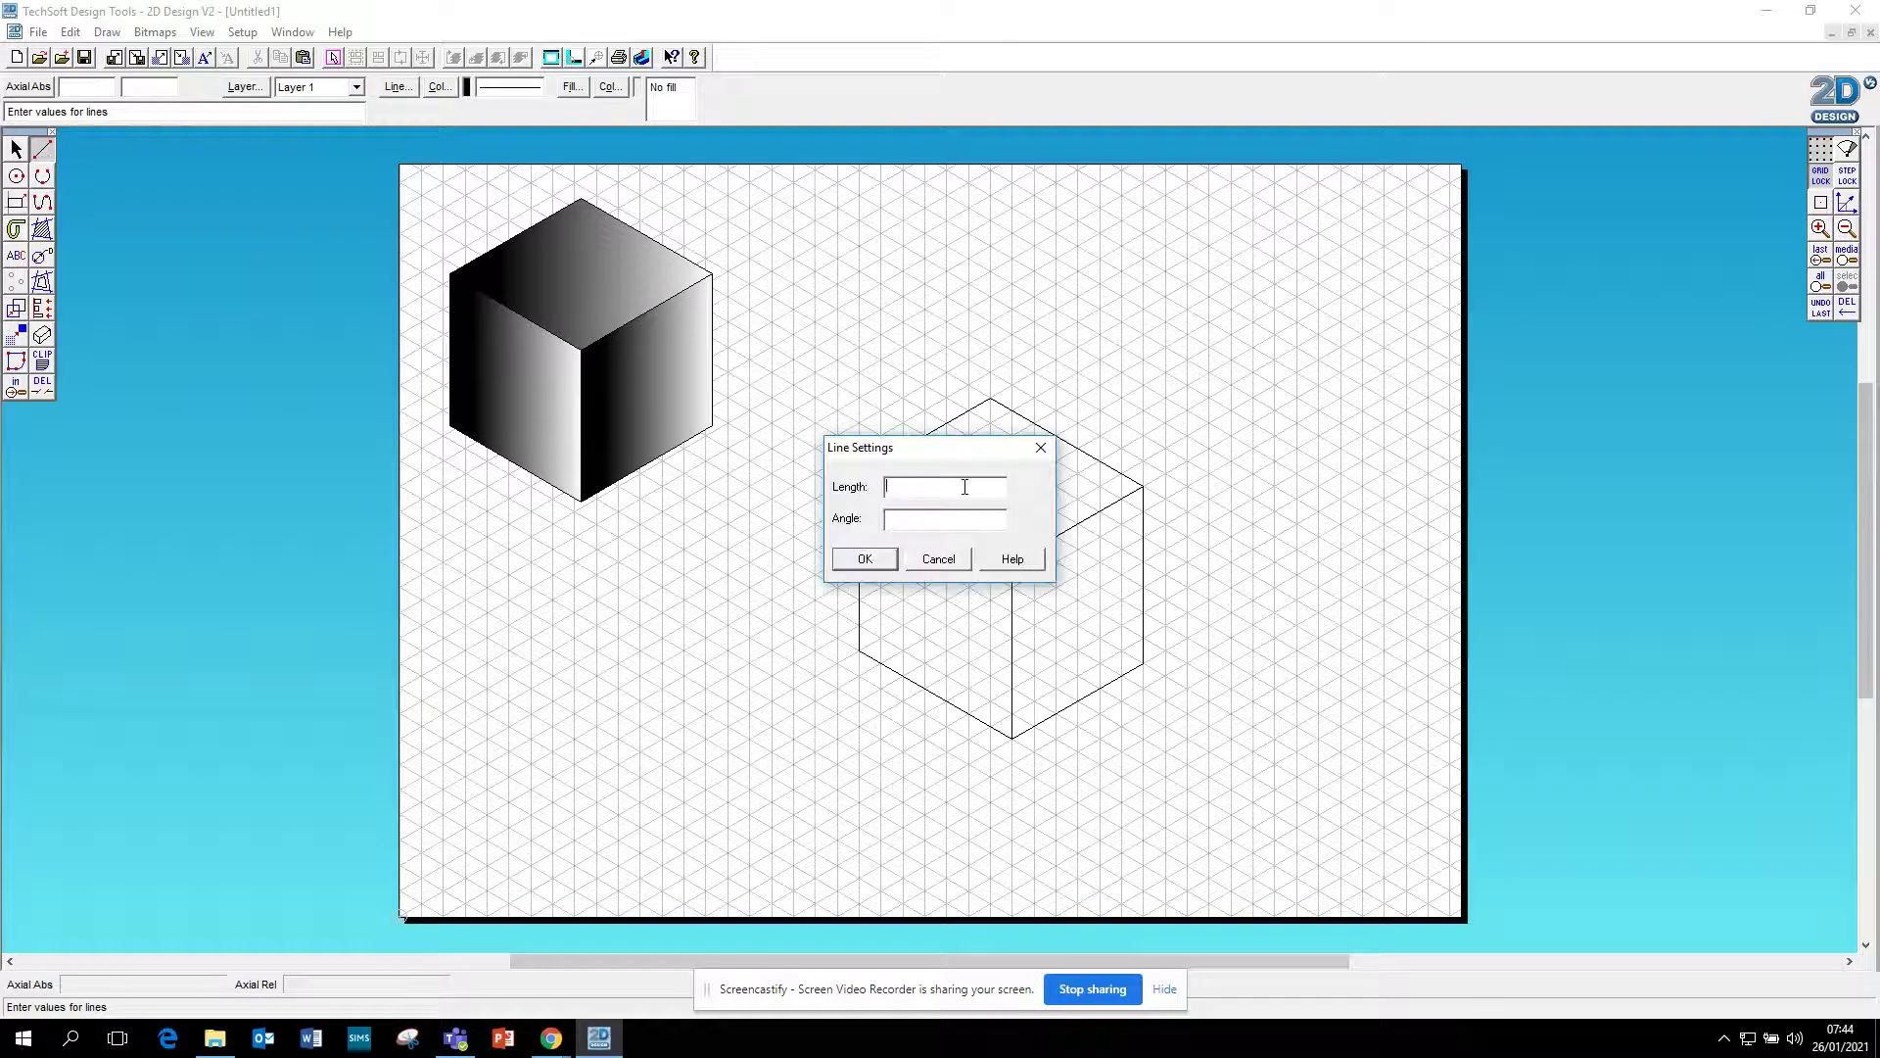
{"action": "type", "text": "60"}
{"action": "left_click", "coordinate": [865, 558]}
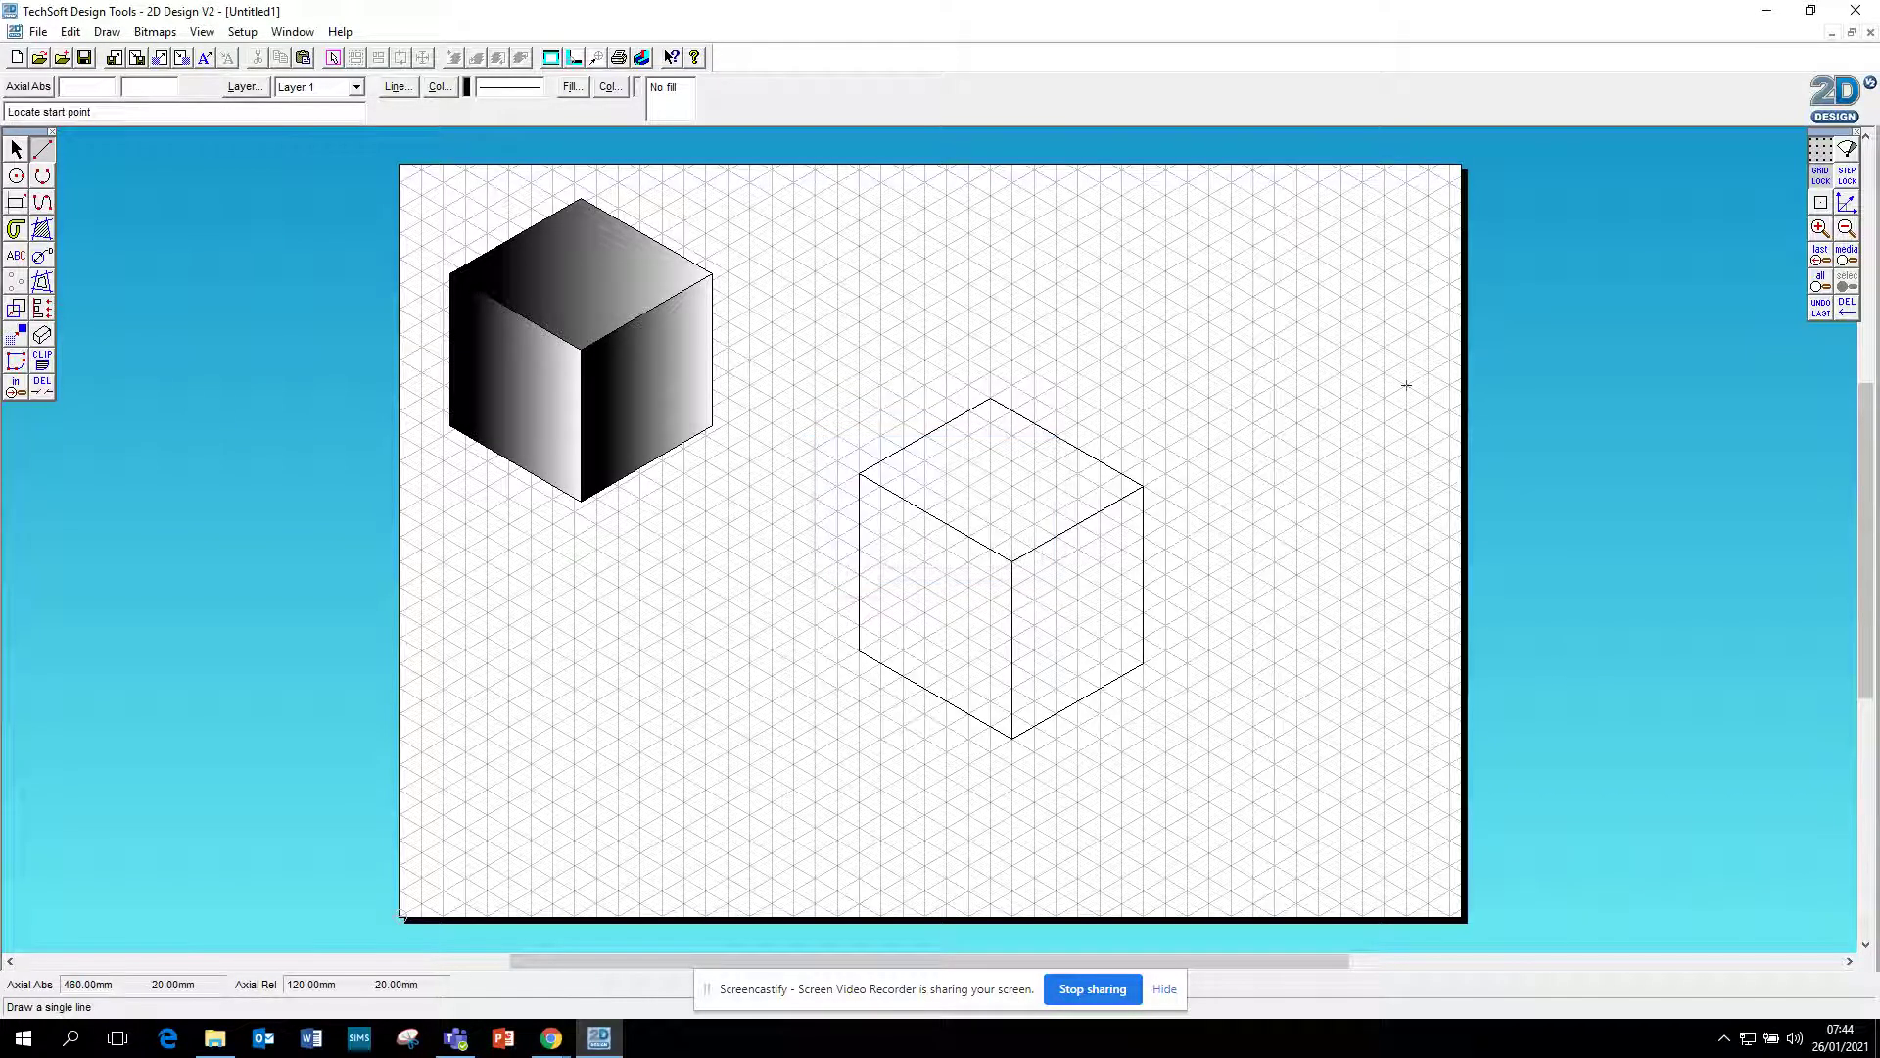
{"action": "left_click", "coordinate": [1341, 370]}
{"action": "left_click", "coordinate": [1208, 296]}
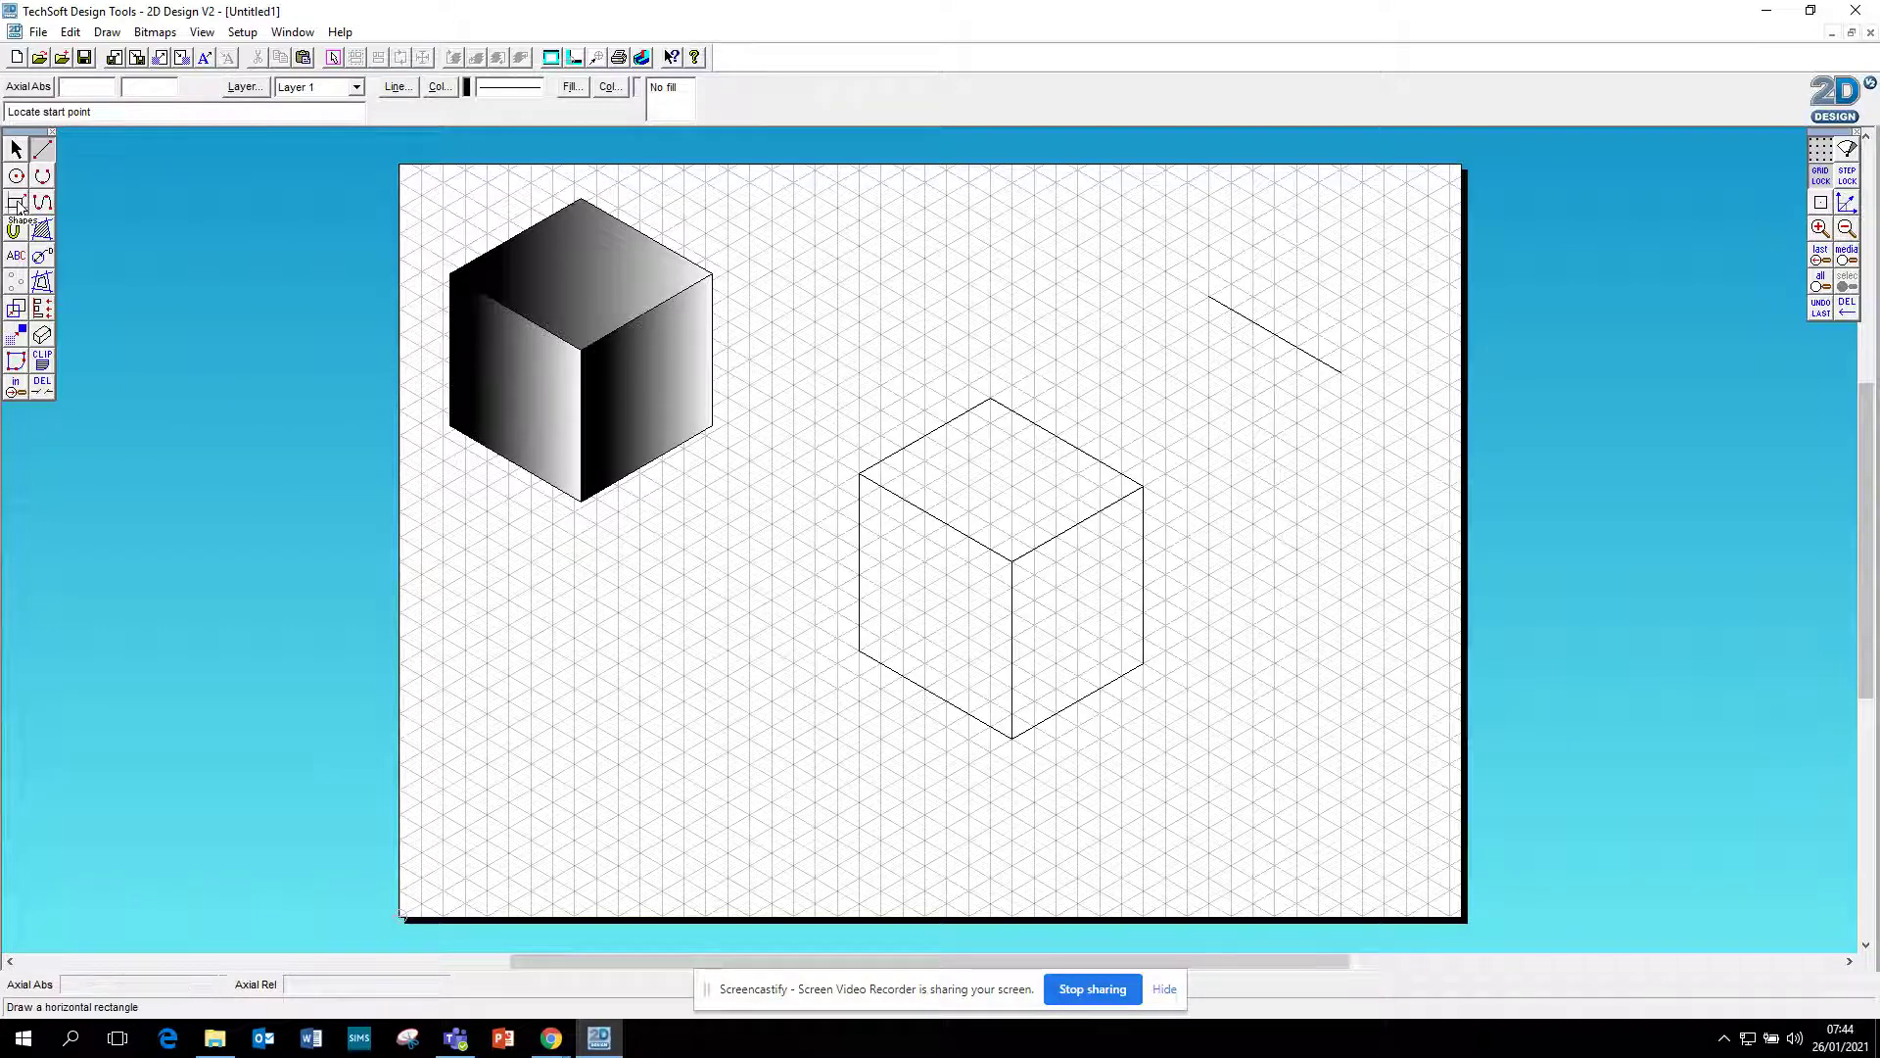
- Fill the new cube's top face with the wood texture boundary fill, with no islands
{"action": "left_click", "coordinate": [44, 227]}
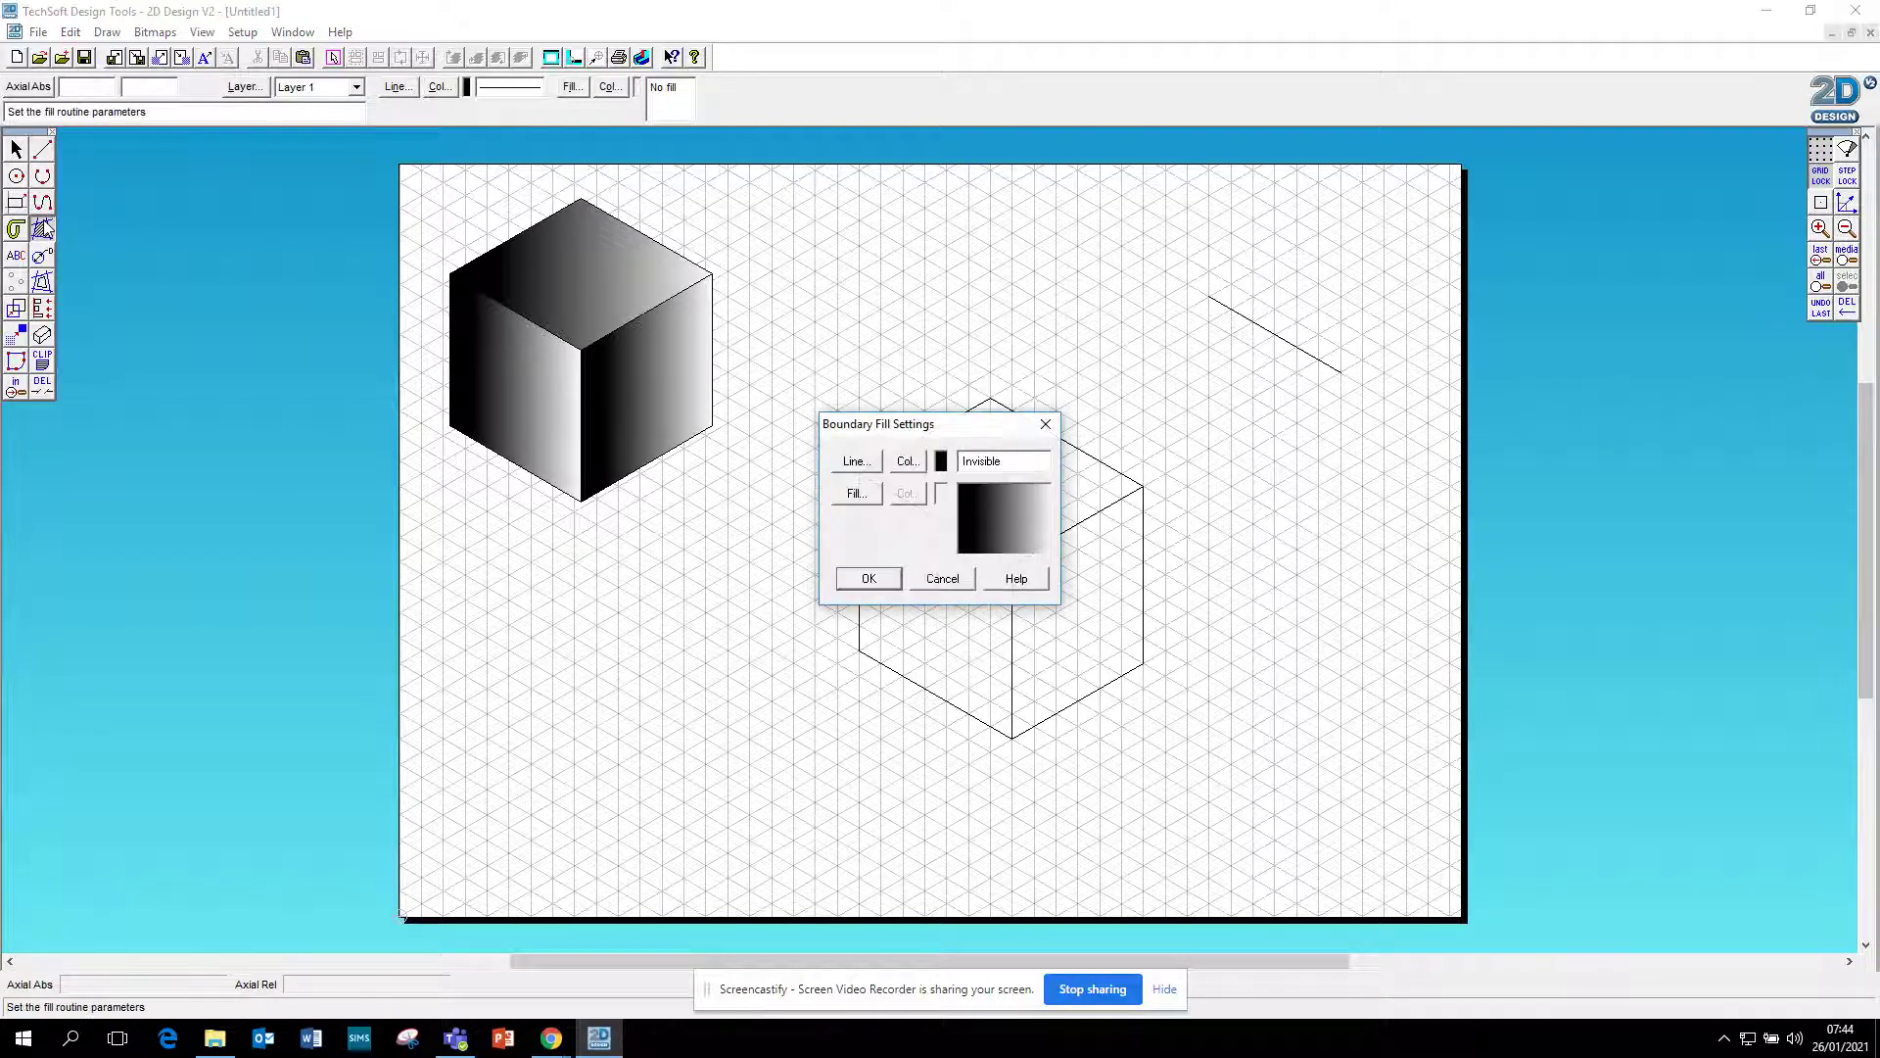
{"action": "left_click", "coordinate": [875, 505]}
{"action": "left_click", "coordinate": [567, 326]}
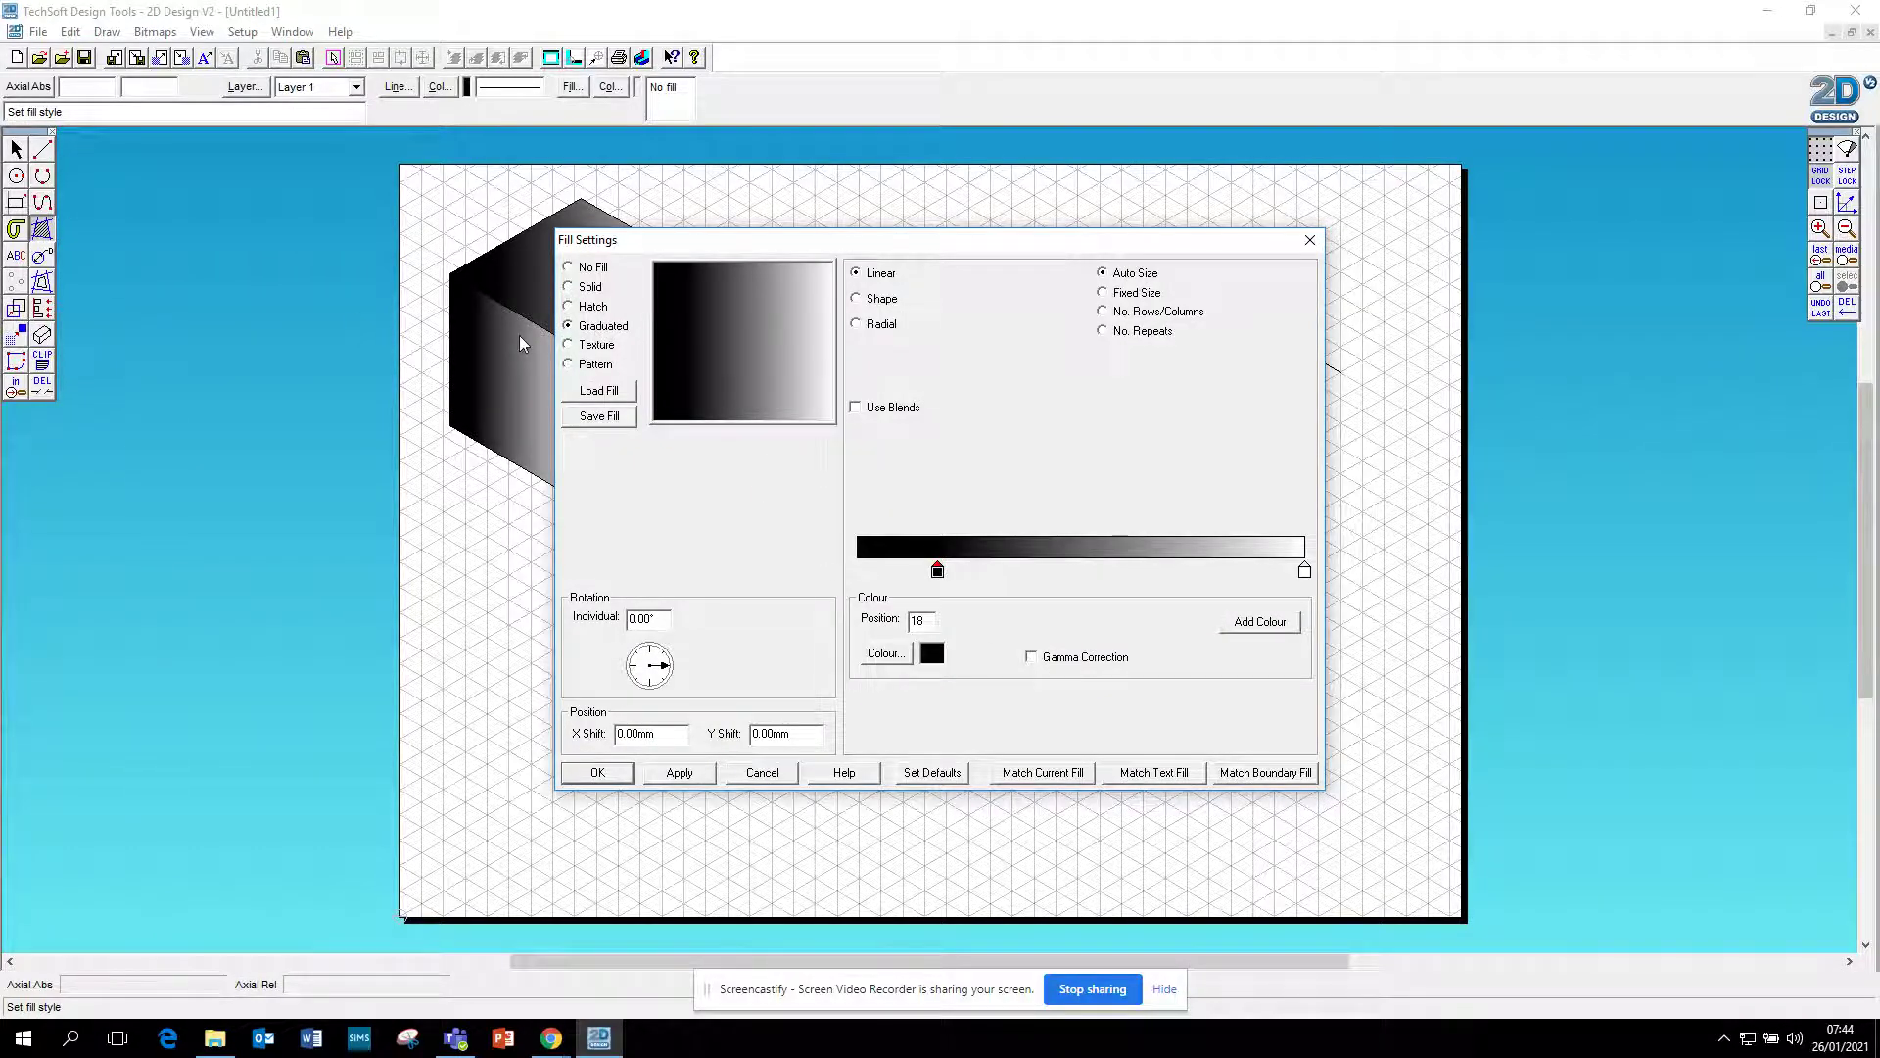
{"action": "left_click", "coordinate": [571, 345]}
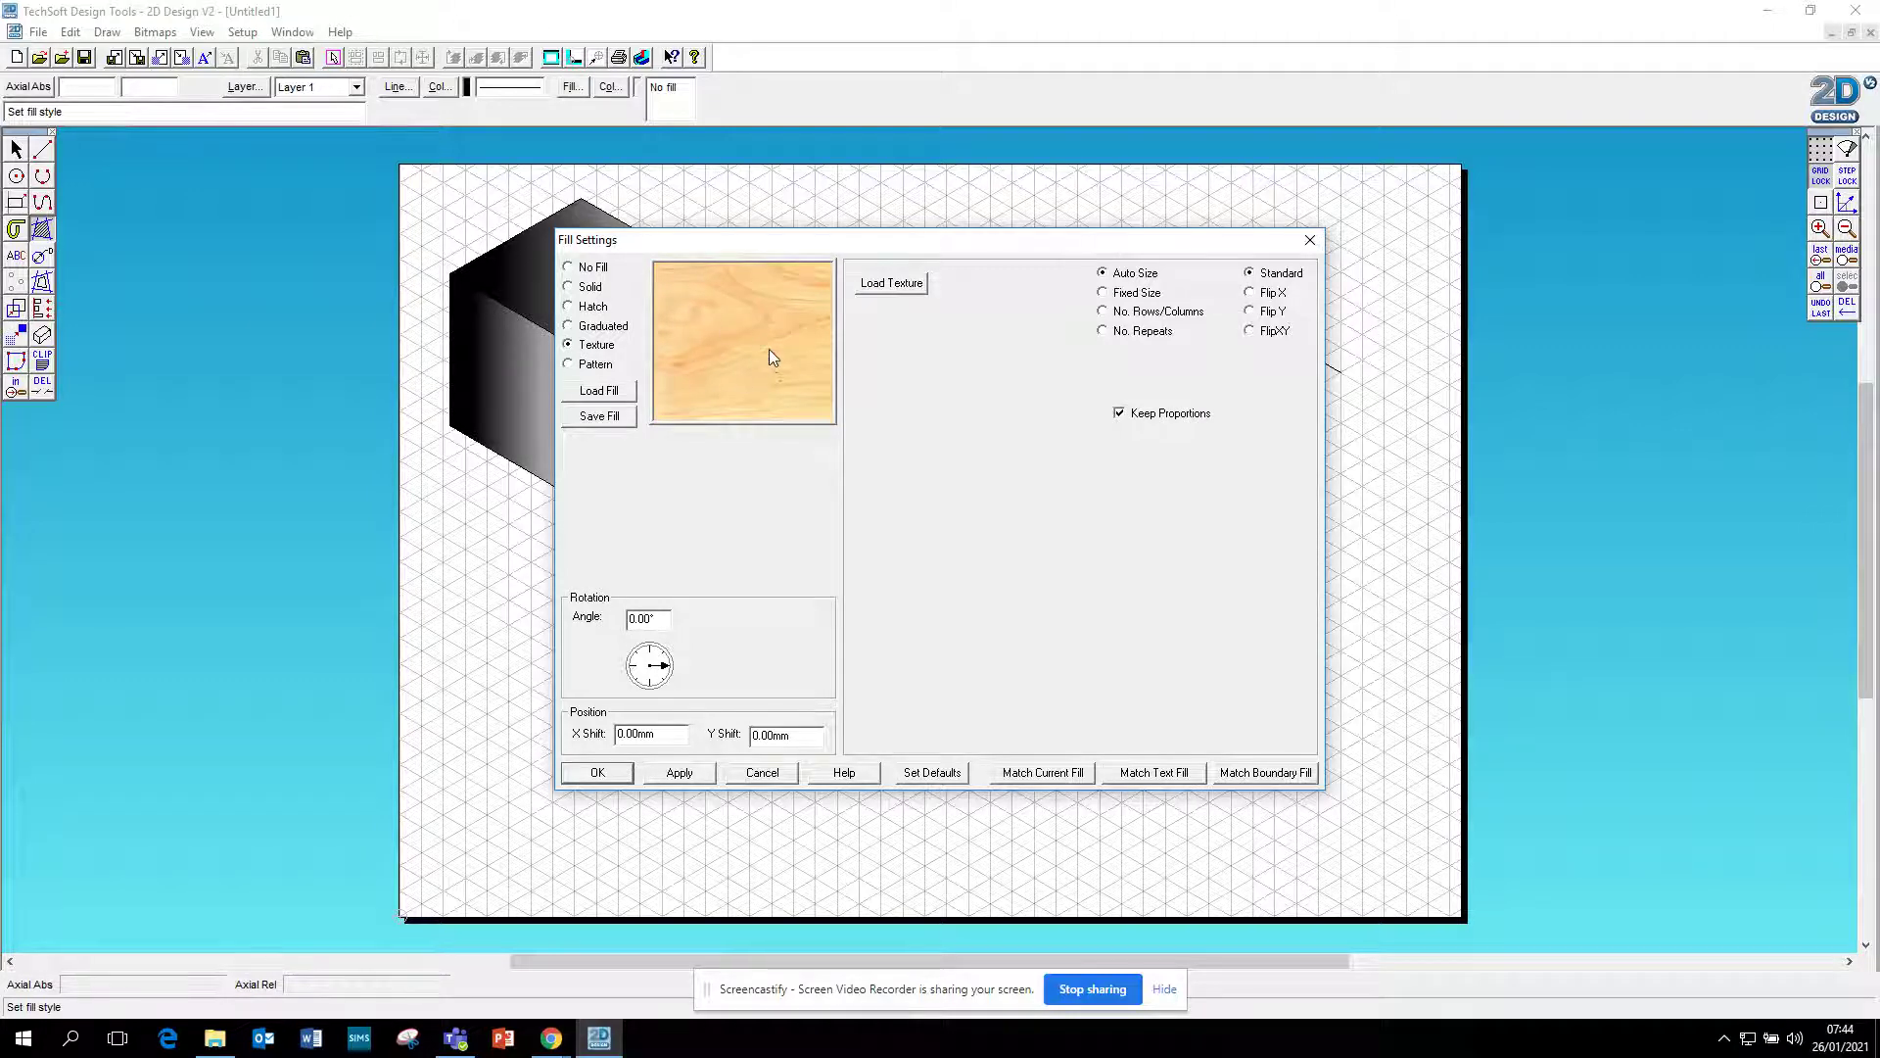
{"action": "left_click", "coordinate": [619, 774]}
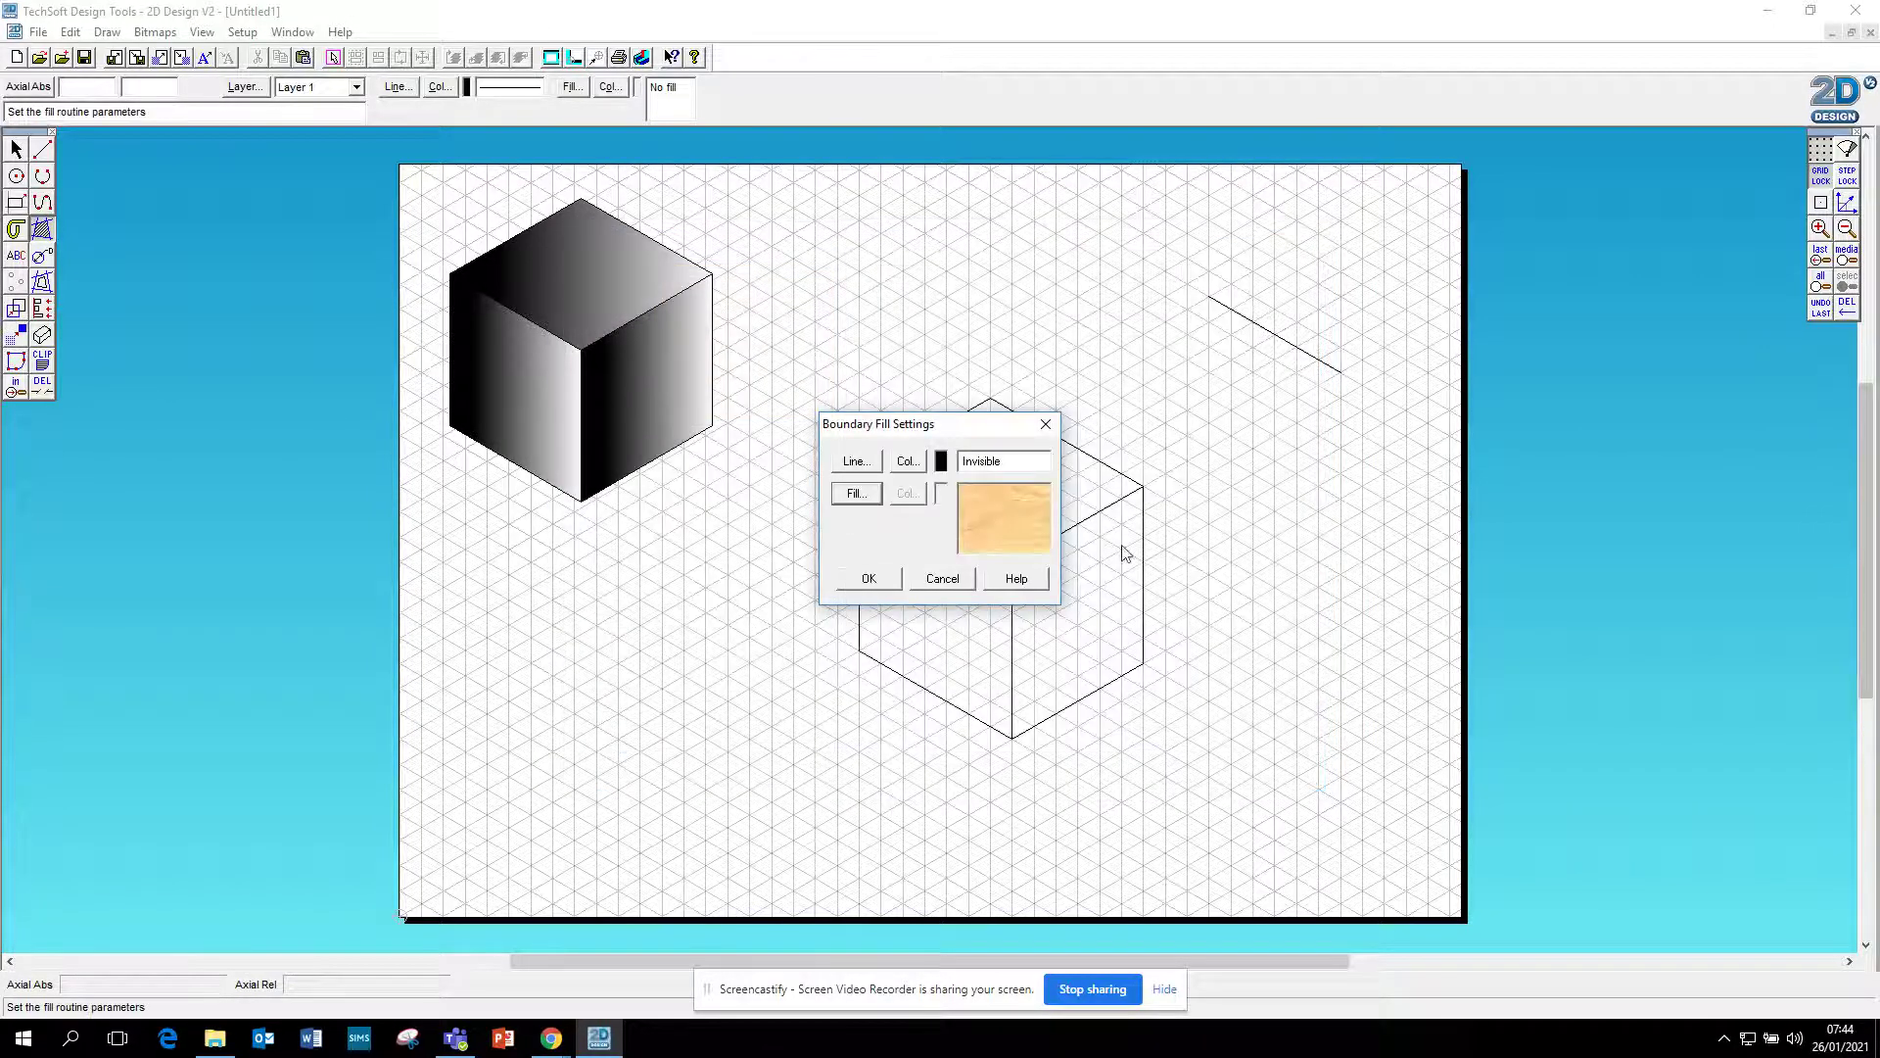
{"action": "left_click", "coordinate": [886, 585]}
{"action": "left_click", "coordinate": [1033, 529]}
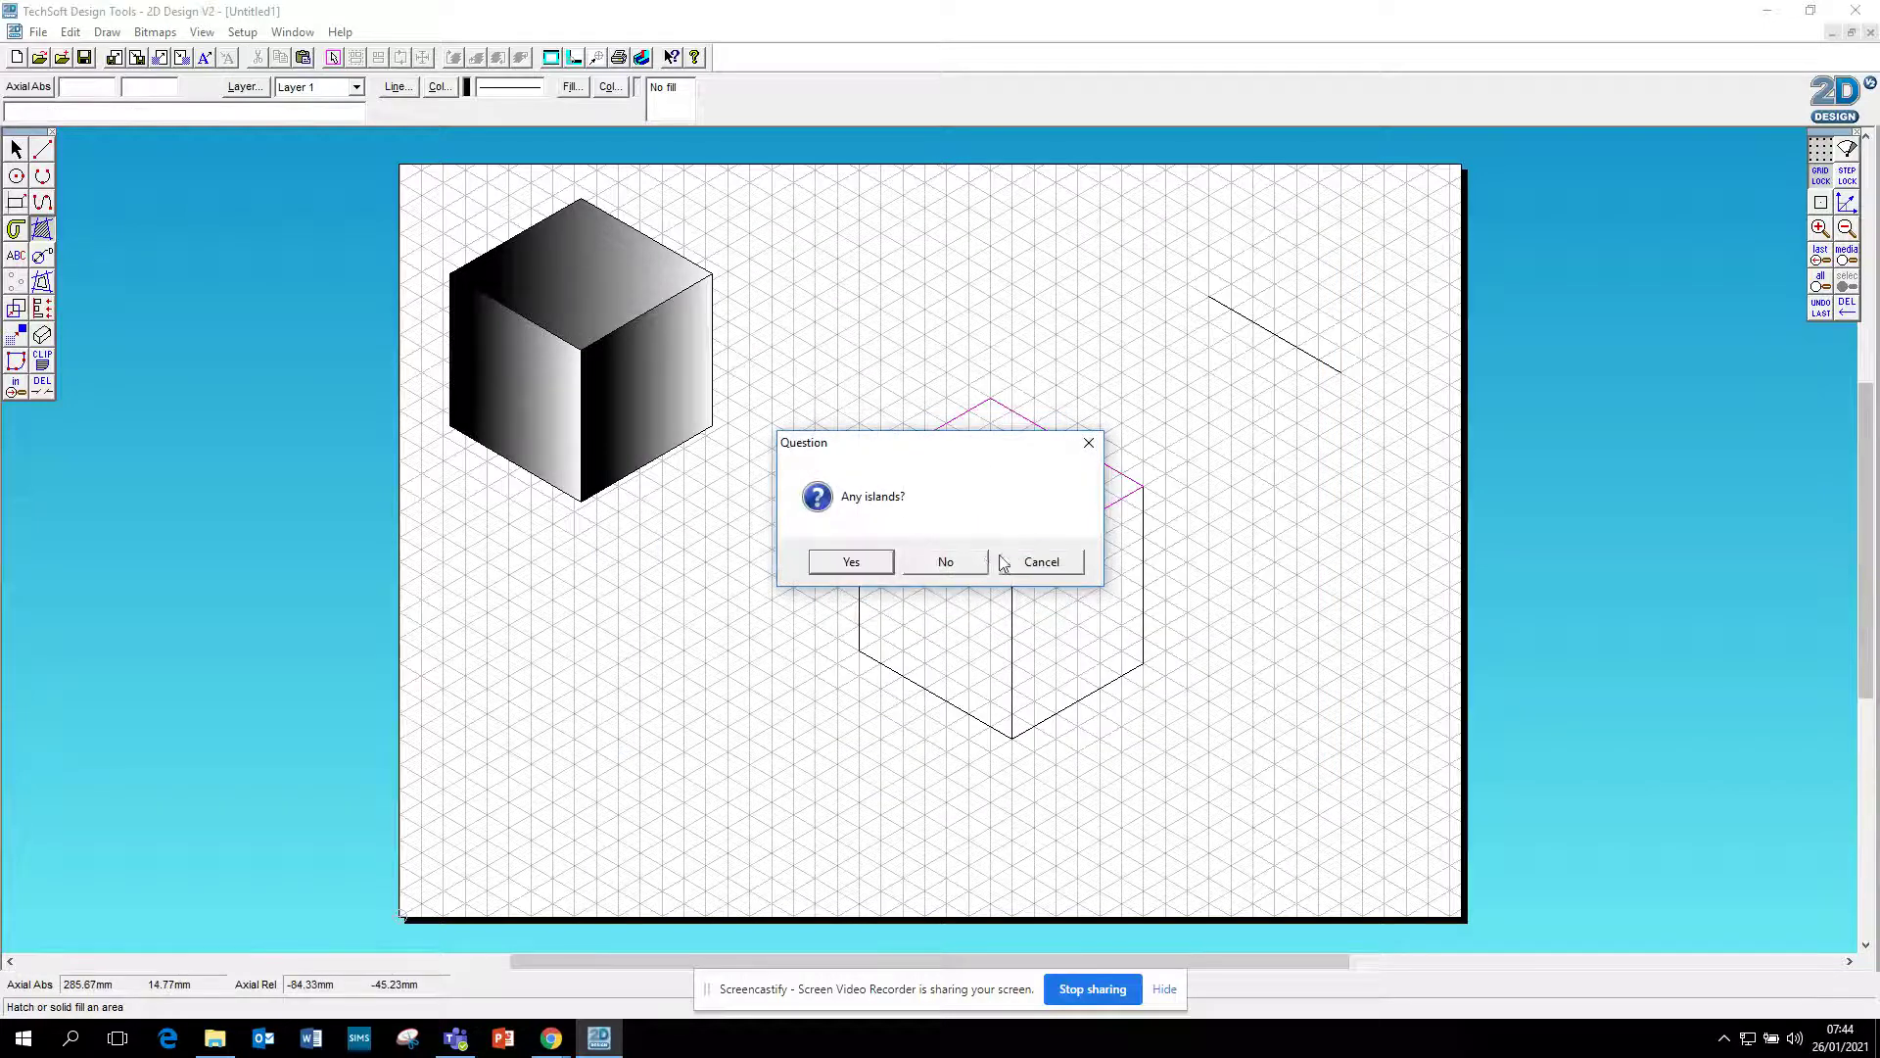
{"action": "left_click", "coordinate": [947, 561]}
- Apply the wood texture fill to the left and right faces of the new cube, with no islands
{"action": "left_click", "coordinate": [982, 594]}
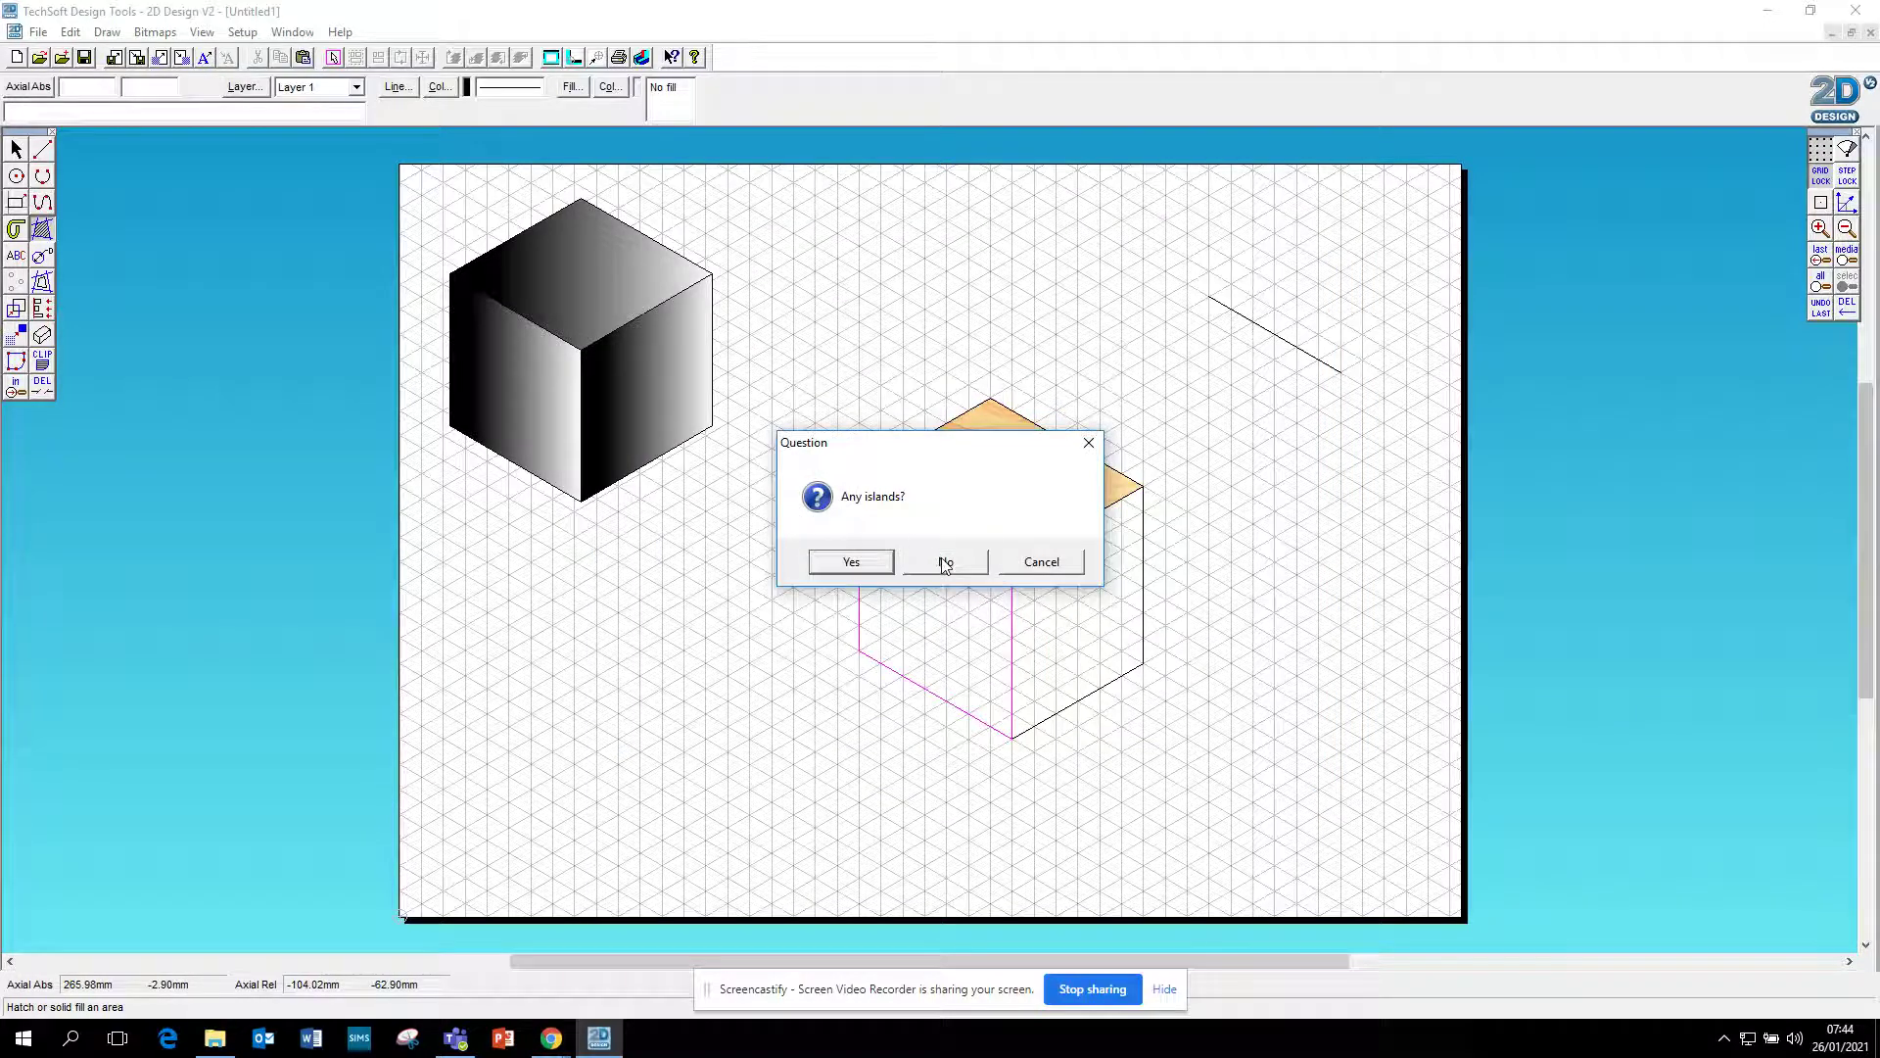
{"action": "left_click", "coordinate": [946, 561]}
{"action": "left_click", "coordinate": [1049, 588]}
{"action": "left_click", "coordinate": [946, 562]}
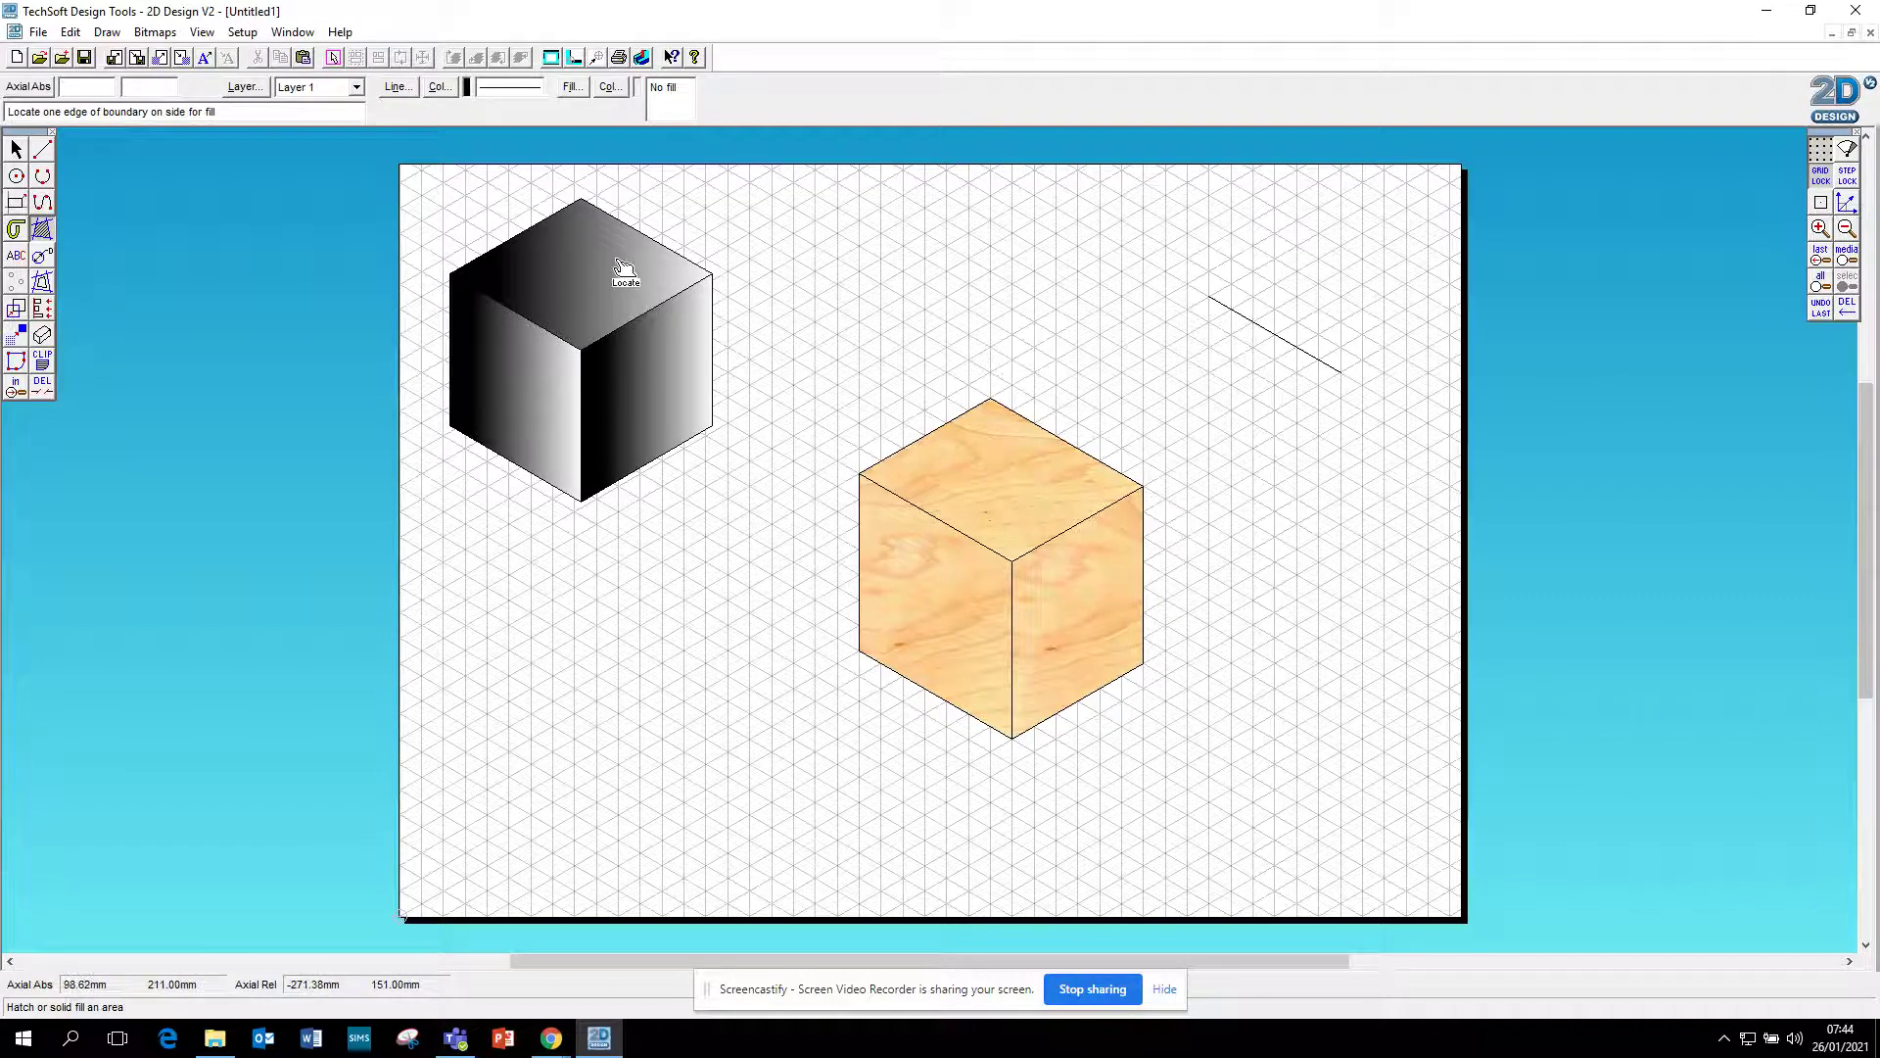
- Draw single lines with attach lock on, joining the wood cube's back and right upper corners to a common apex beyond its right side
{"action": "left_click", "coordinate": [42, 148]}
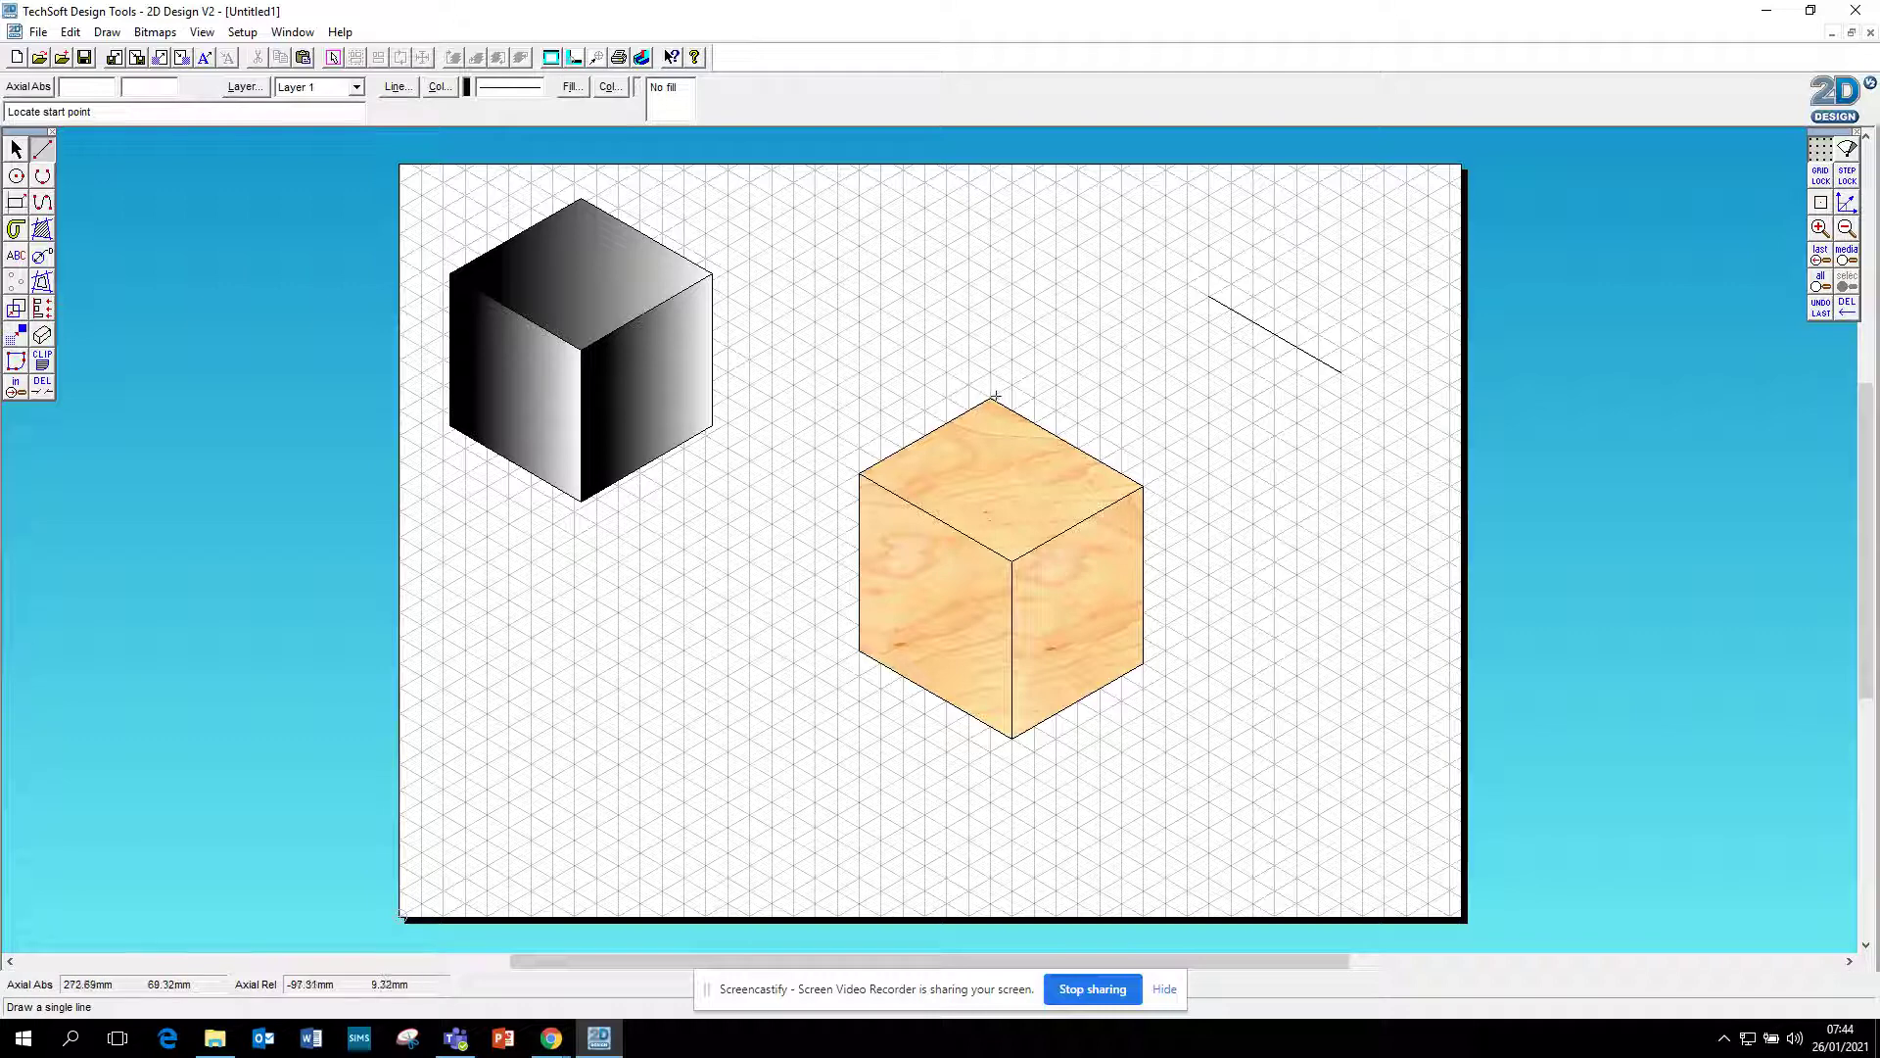
{"action": "left_click", "coordinate": [1820, 203]}
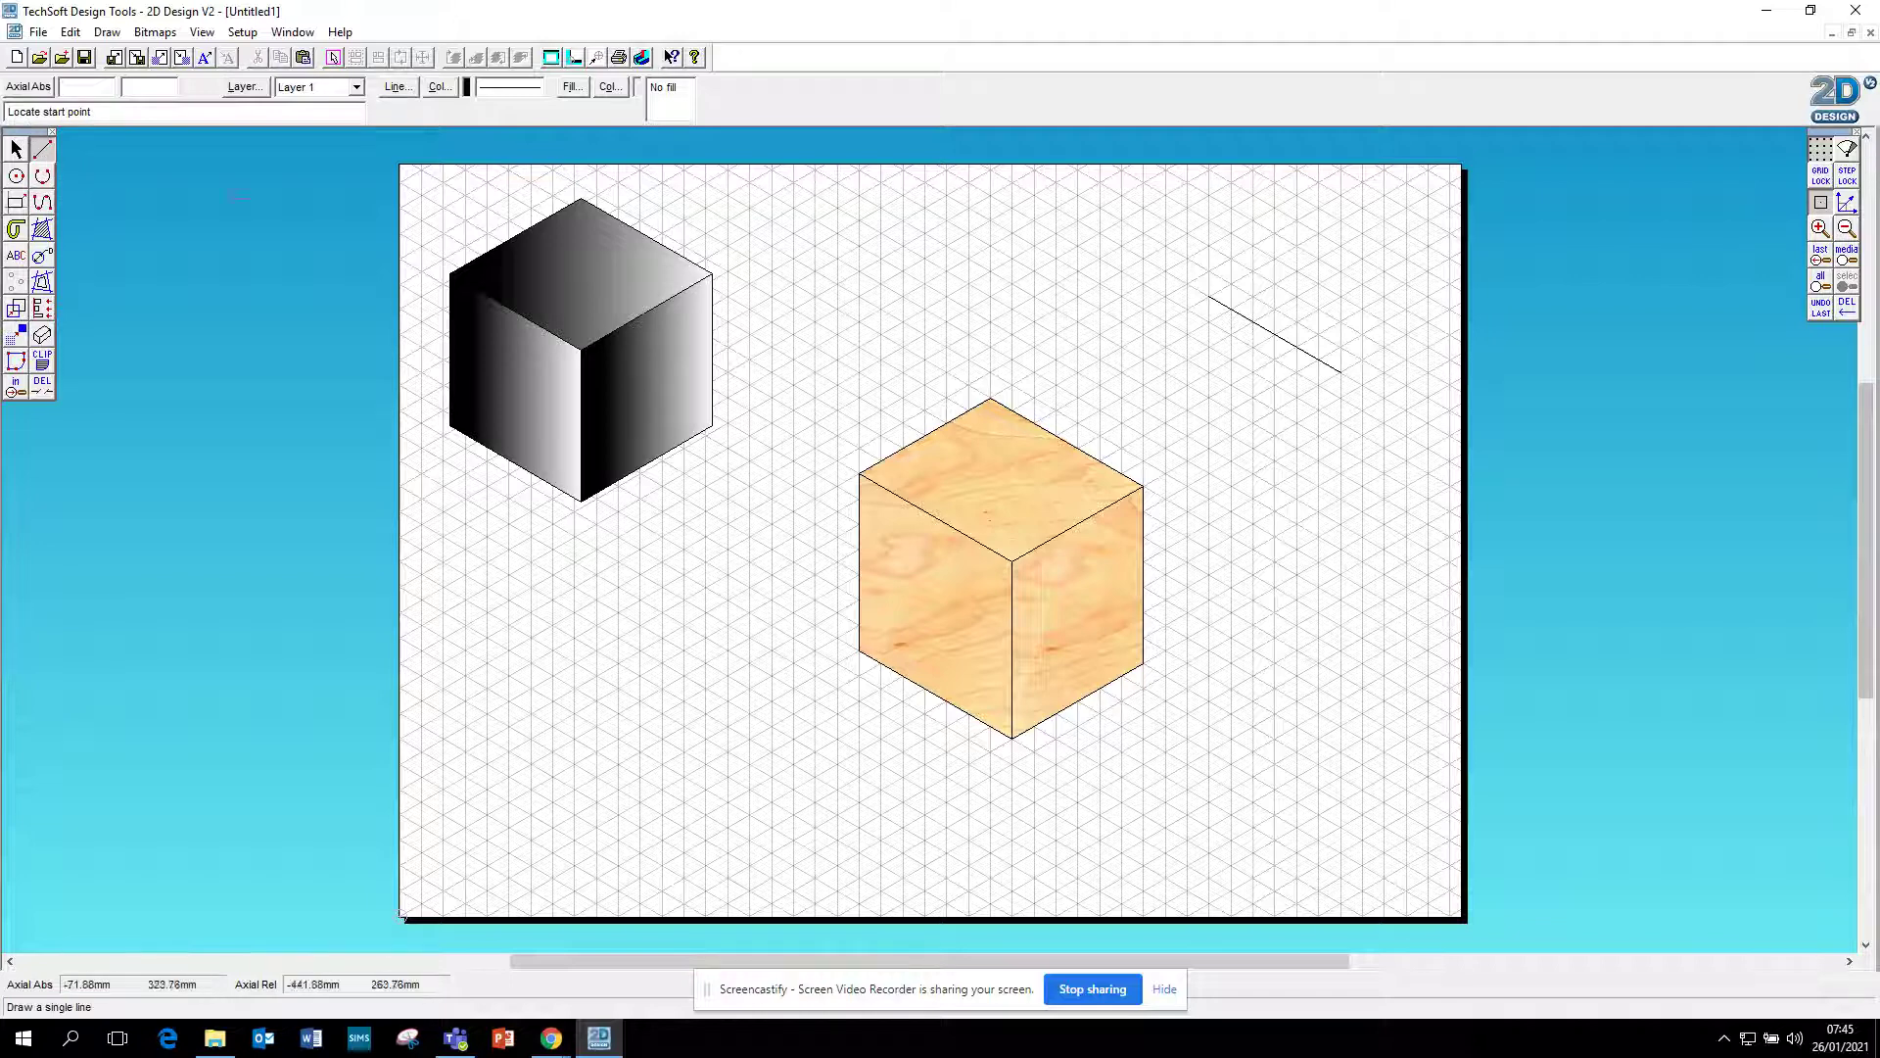
{"action": "left_click", "coordinate": [995, 398]}
{"action": "left_click", "coordinate": [1316, 428]}
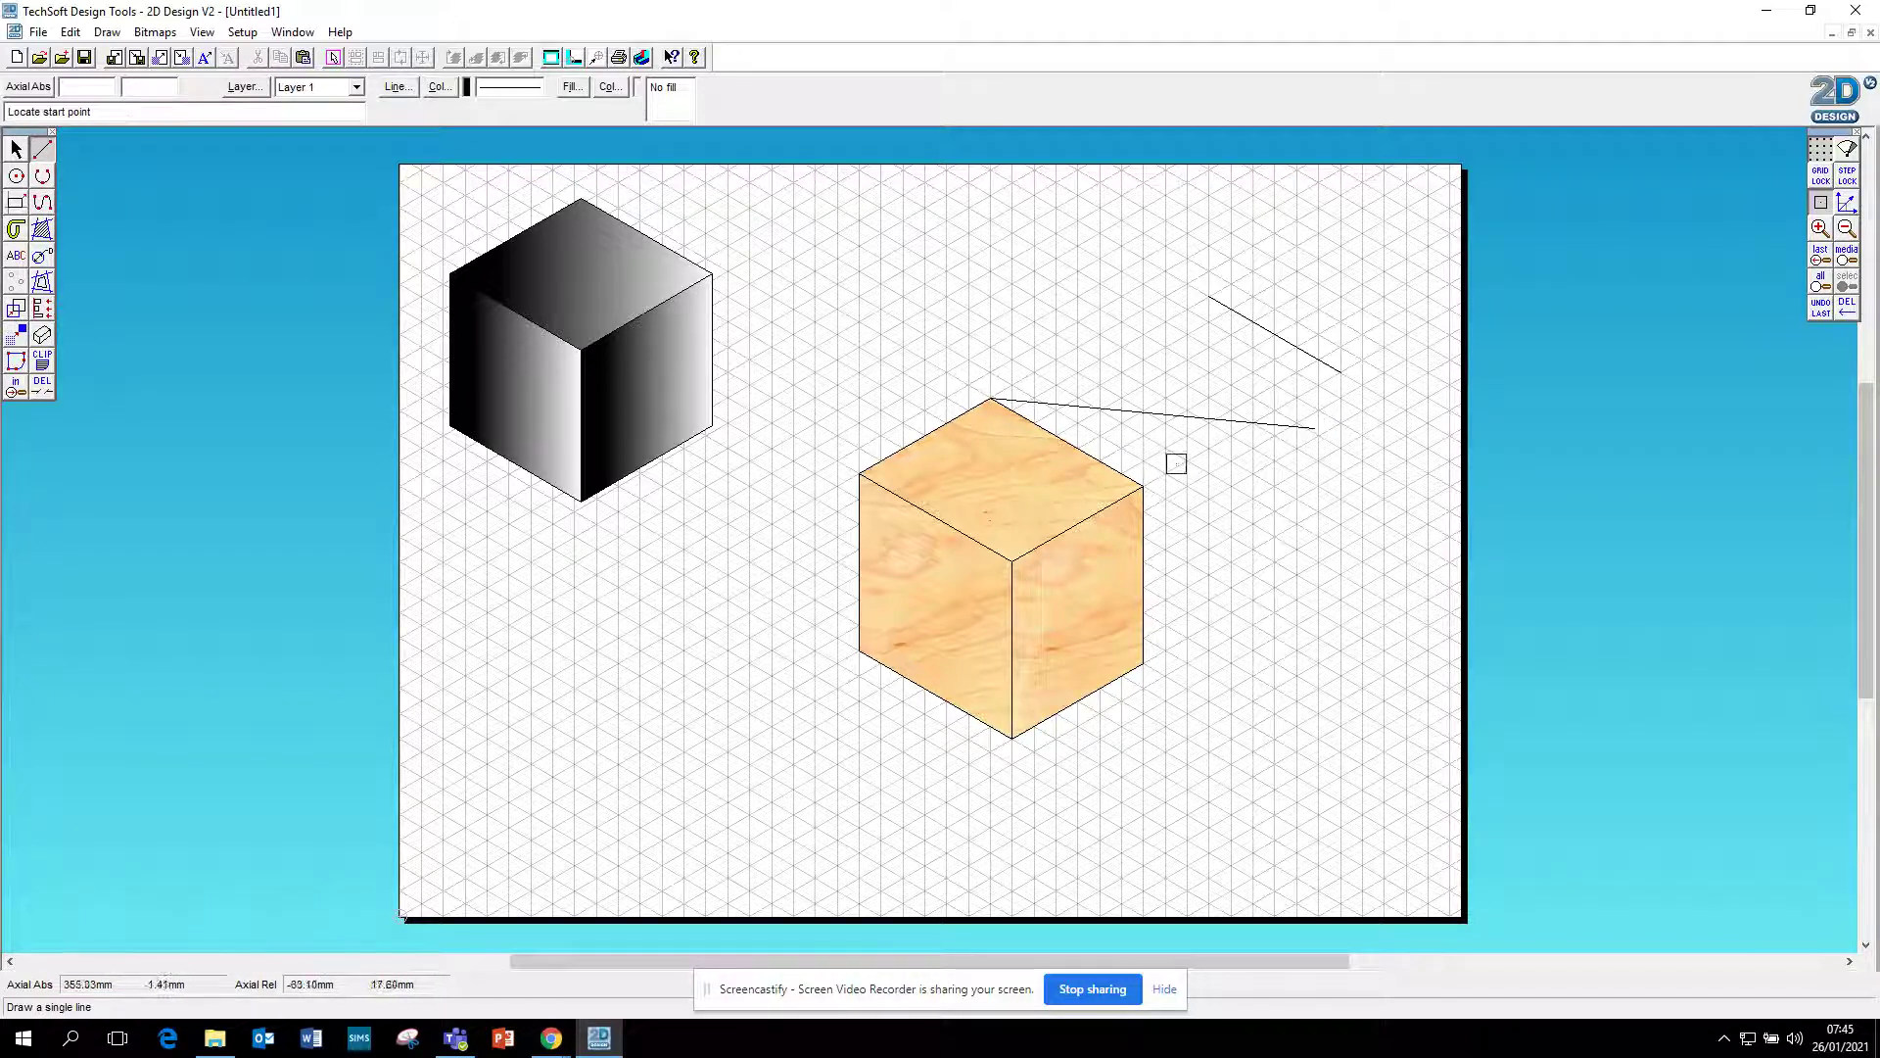
{"action": "left_click", "coordinate": [1144, 486]}
{"action": "left_click", "coordinate": [1316, 428]}
- Draw two lines from the apex ending just short of the cube's lower-right corner, and a third joining that corner to the apex
{"action": "left_click", "coordinate": [1315, 428]}
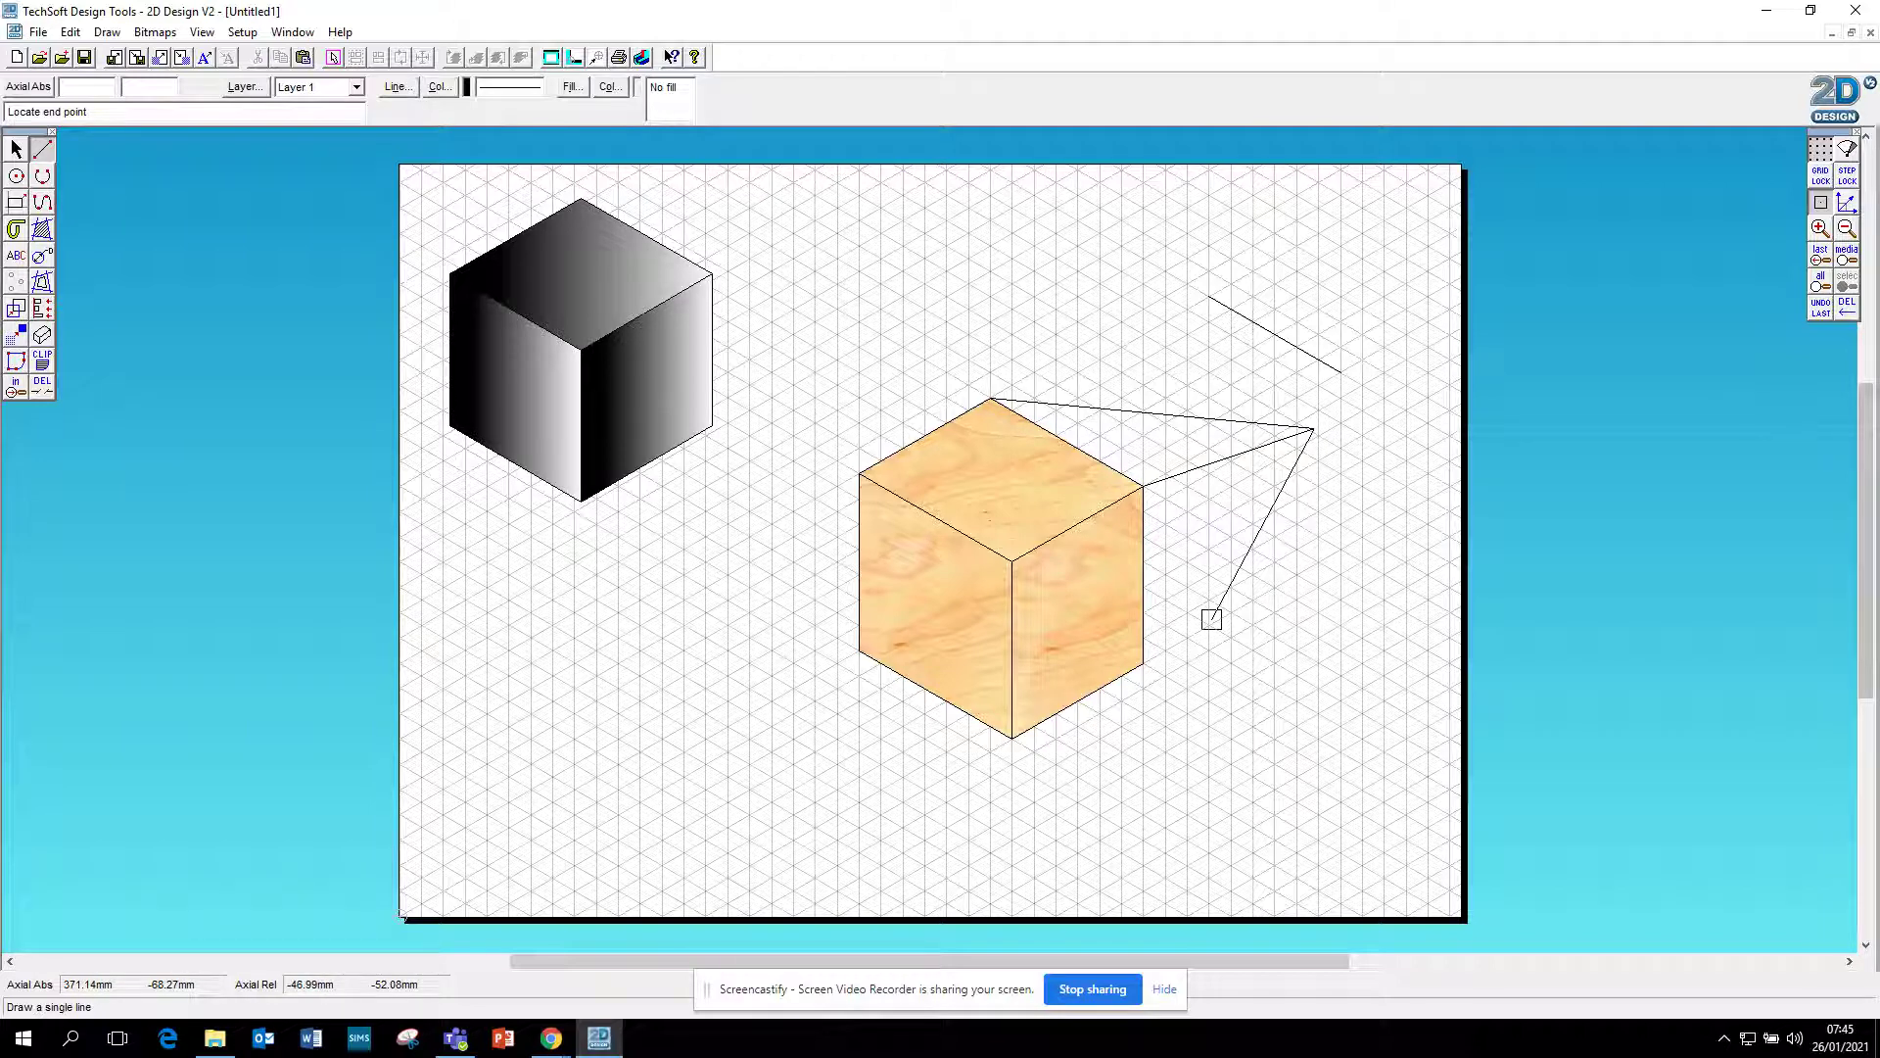
{"action": "left_click", "coordinate": [1212, 619]}
{"action": "left_click", "coordinate": [1313, 431]}
{"action": "left_click", "coordinate": [1171, 650]}
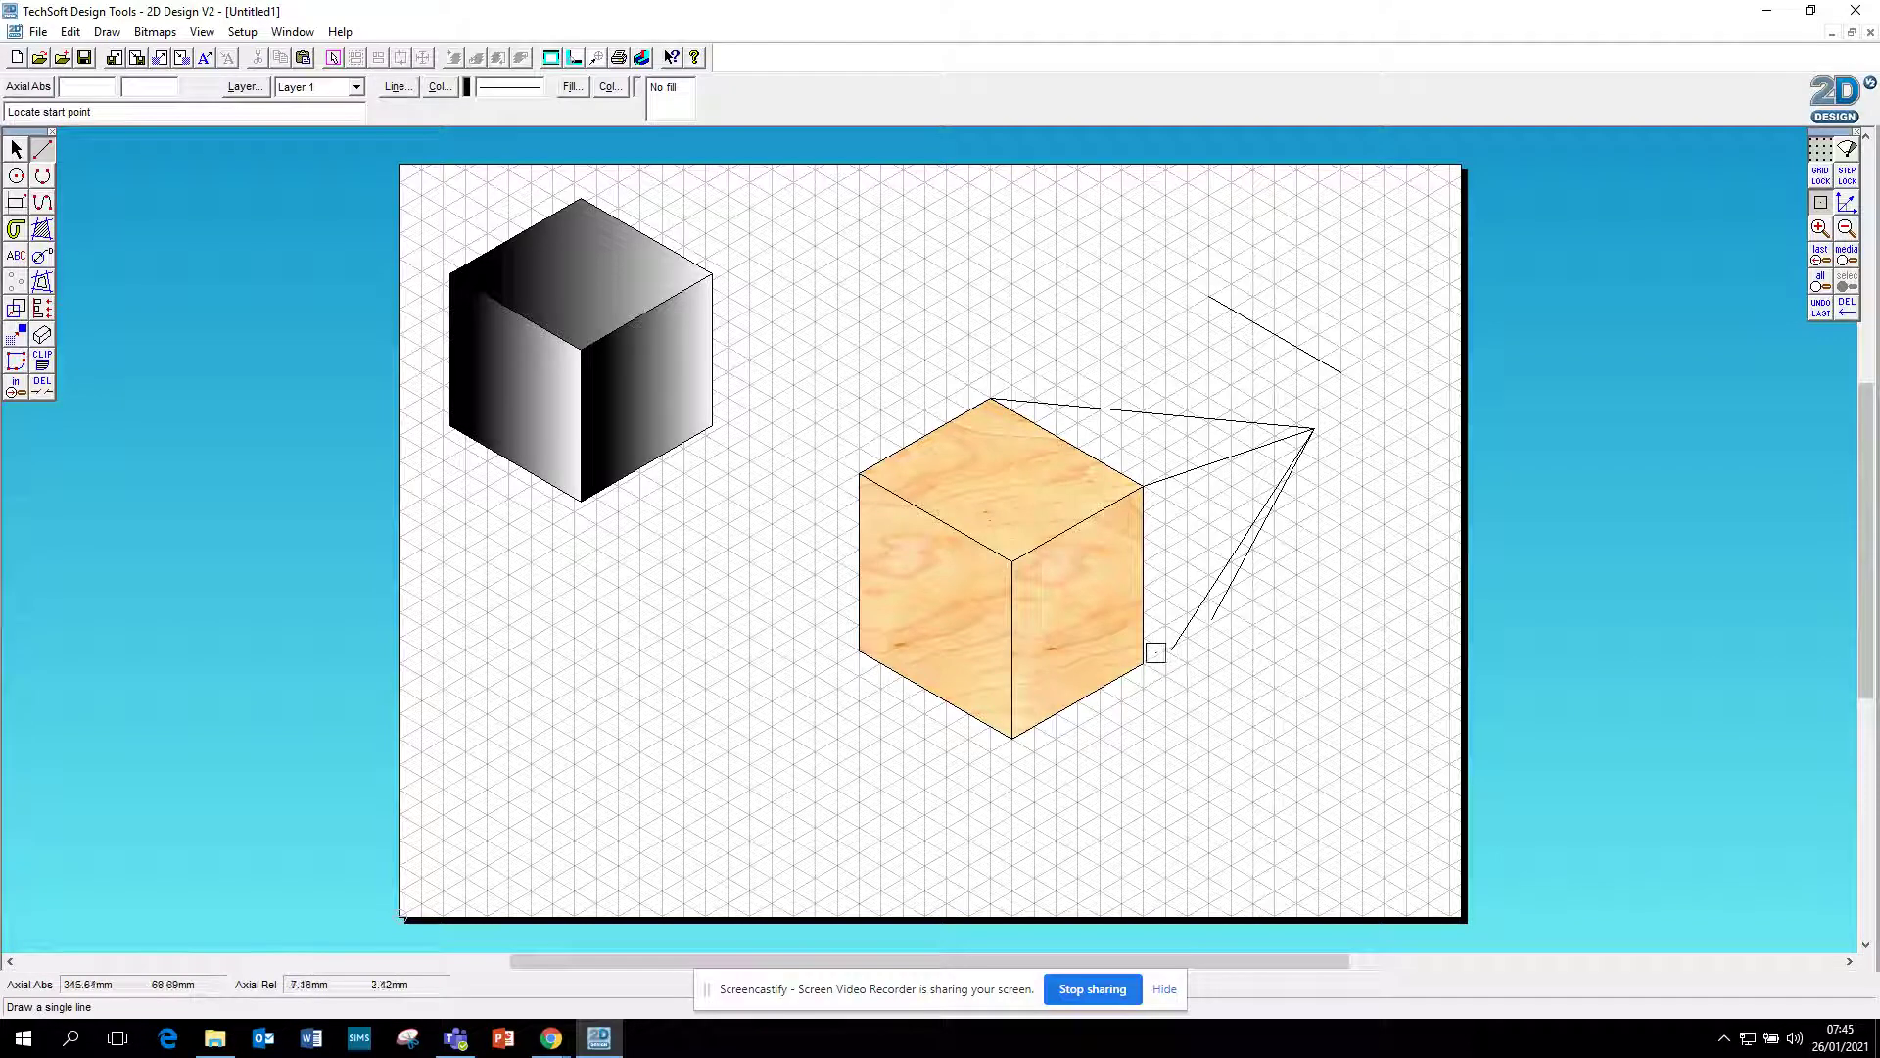
{"action": "left_click", "coordinate": [1145, 662]}
{"action": "right_click", "coordinate": [1310, 438]}
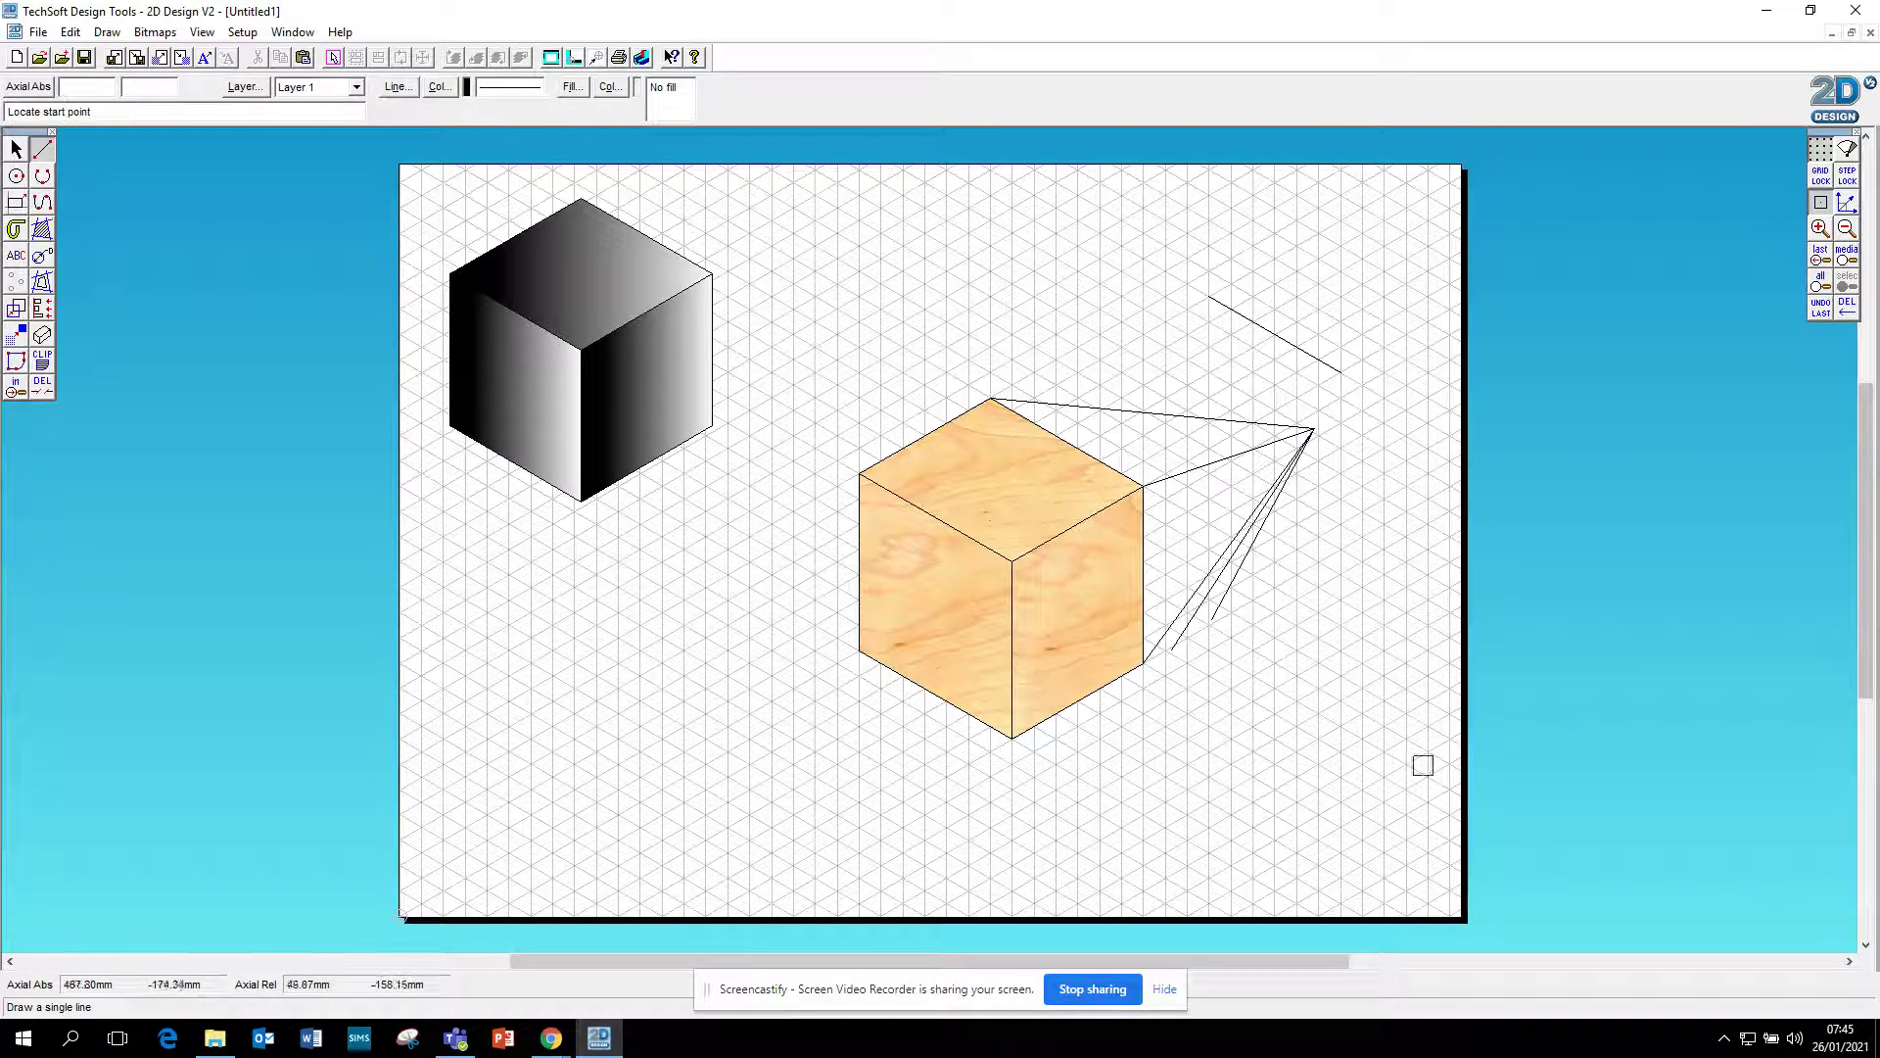
- Delete the two stray lines from the apex that stop short of the cube's lower-right corner
{"action": "left_click", "coordinate": [42, 387]}
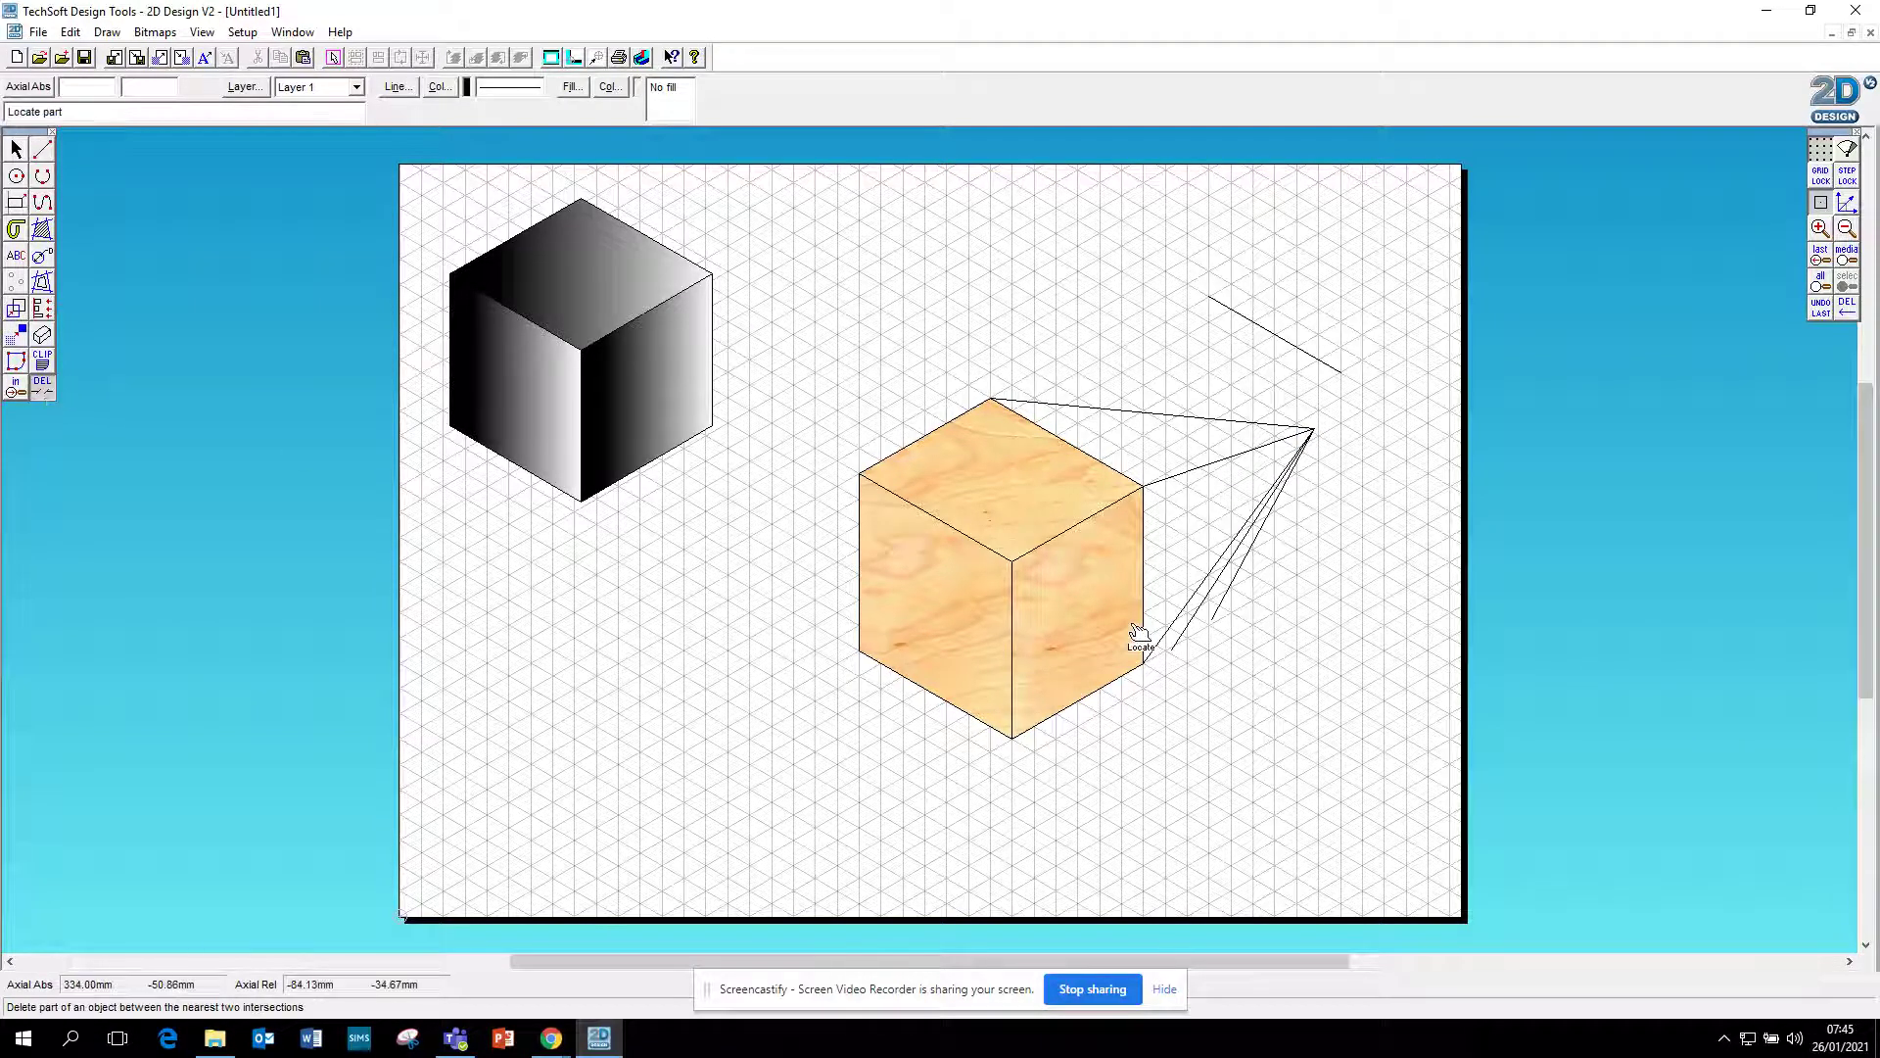
{"action": "left_click", "coordinate": [1224, 601]}
{"action": "left_click", "coordinate": [1226, 602]}
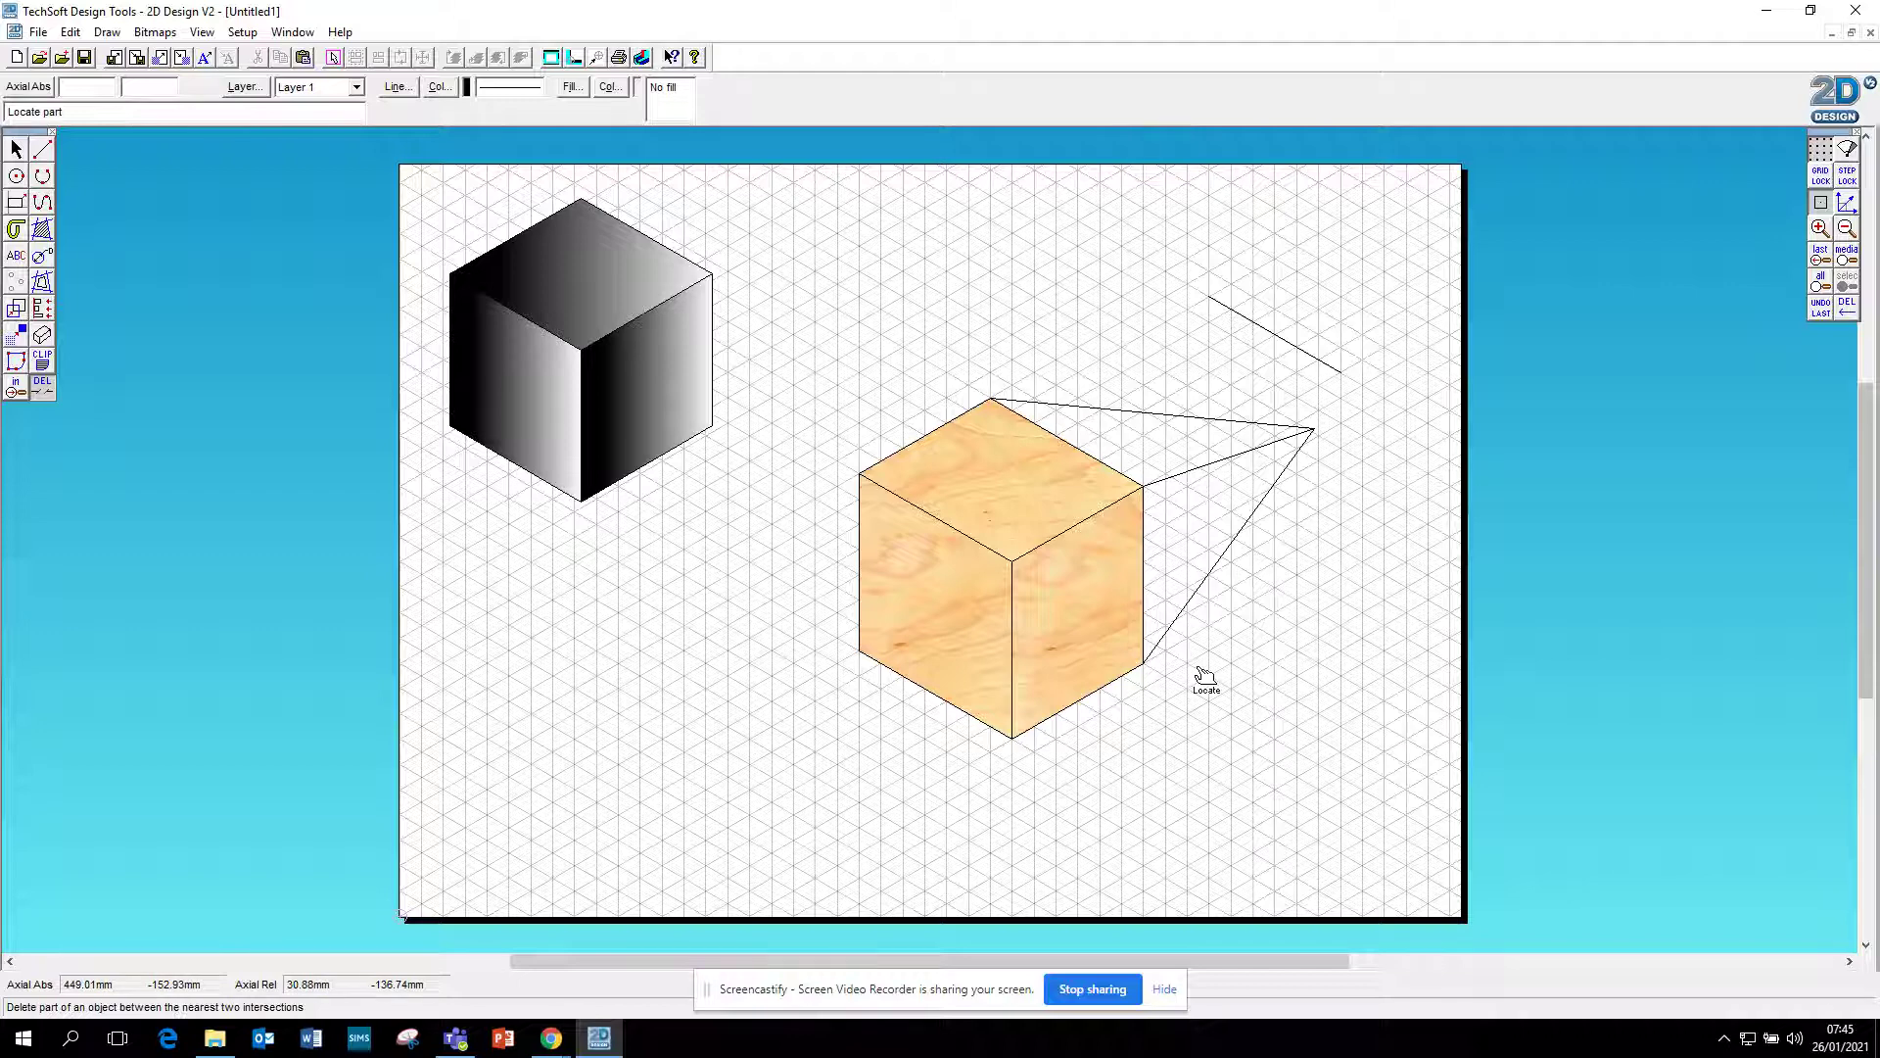
{"action": "right_click", "coordinate": [41, 228]}
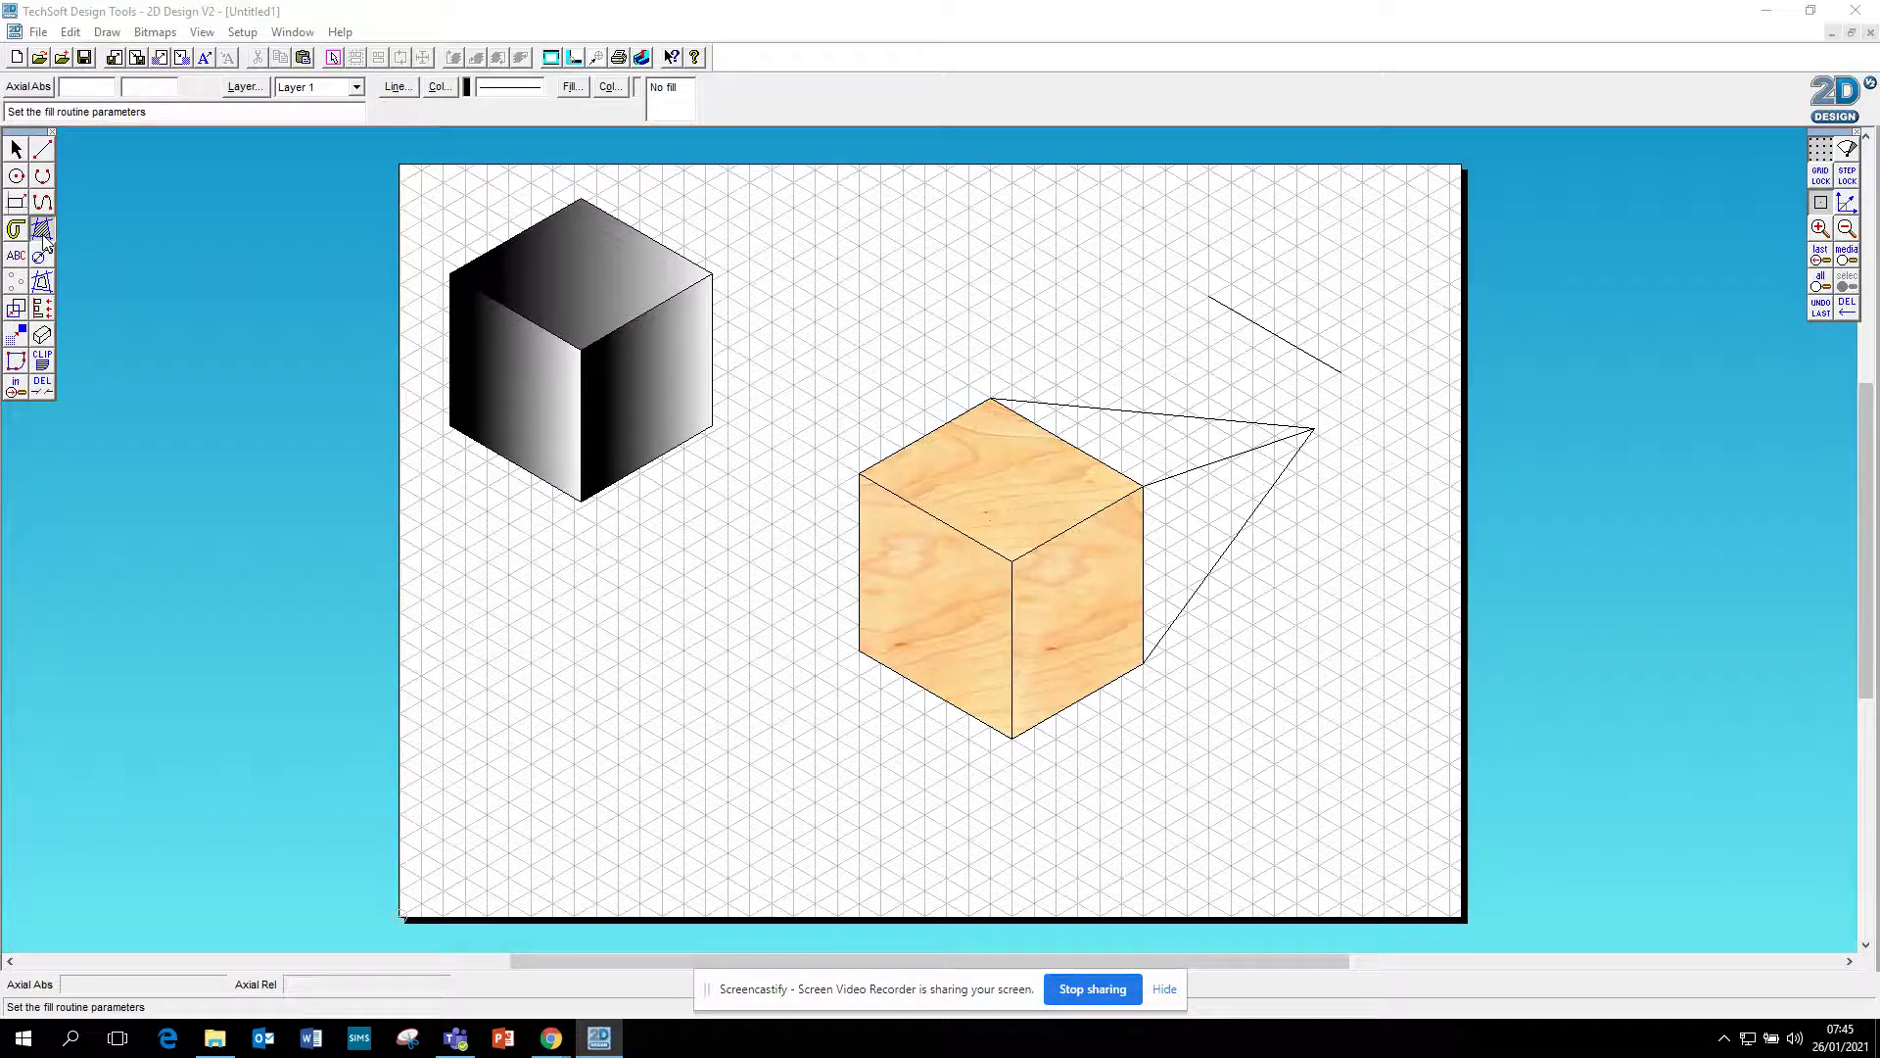
{"action": "left_click", "coordinate": [870, 496]}
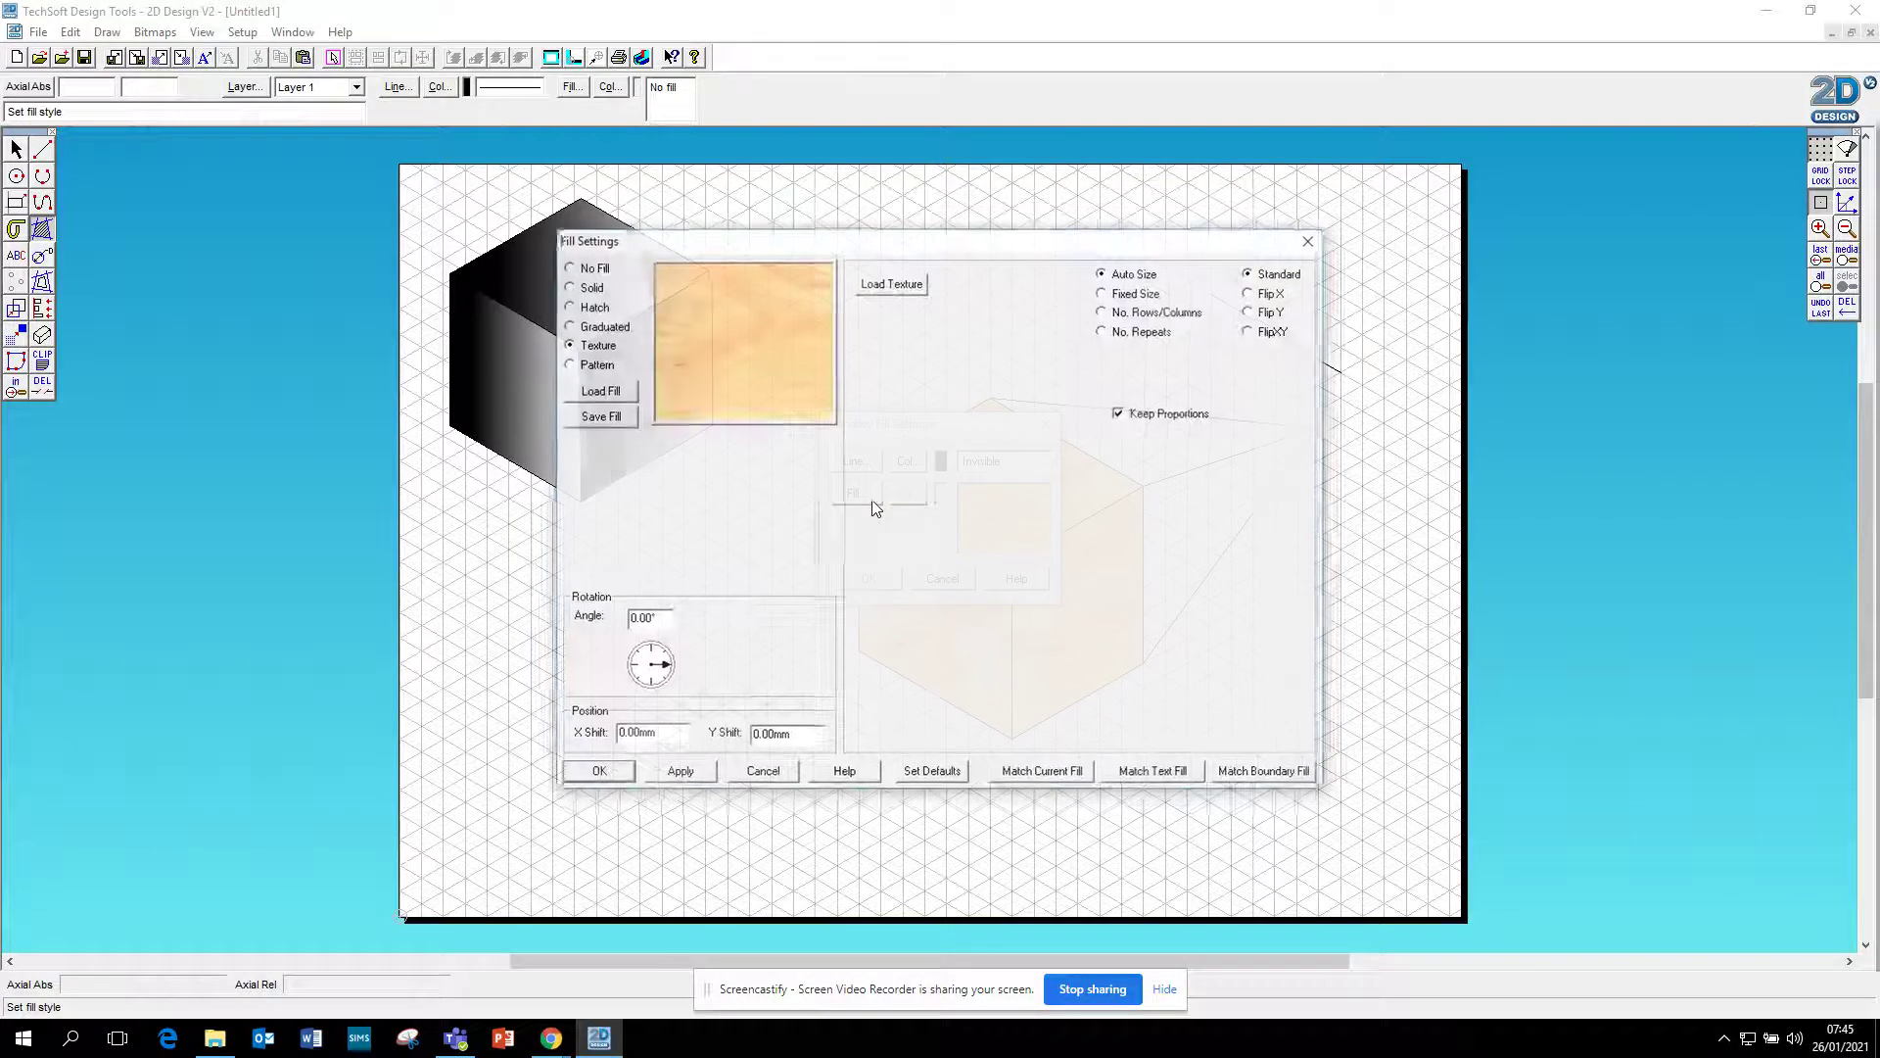
{"action": "left_click", "coordinate": [568, 306]}
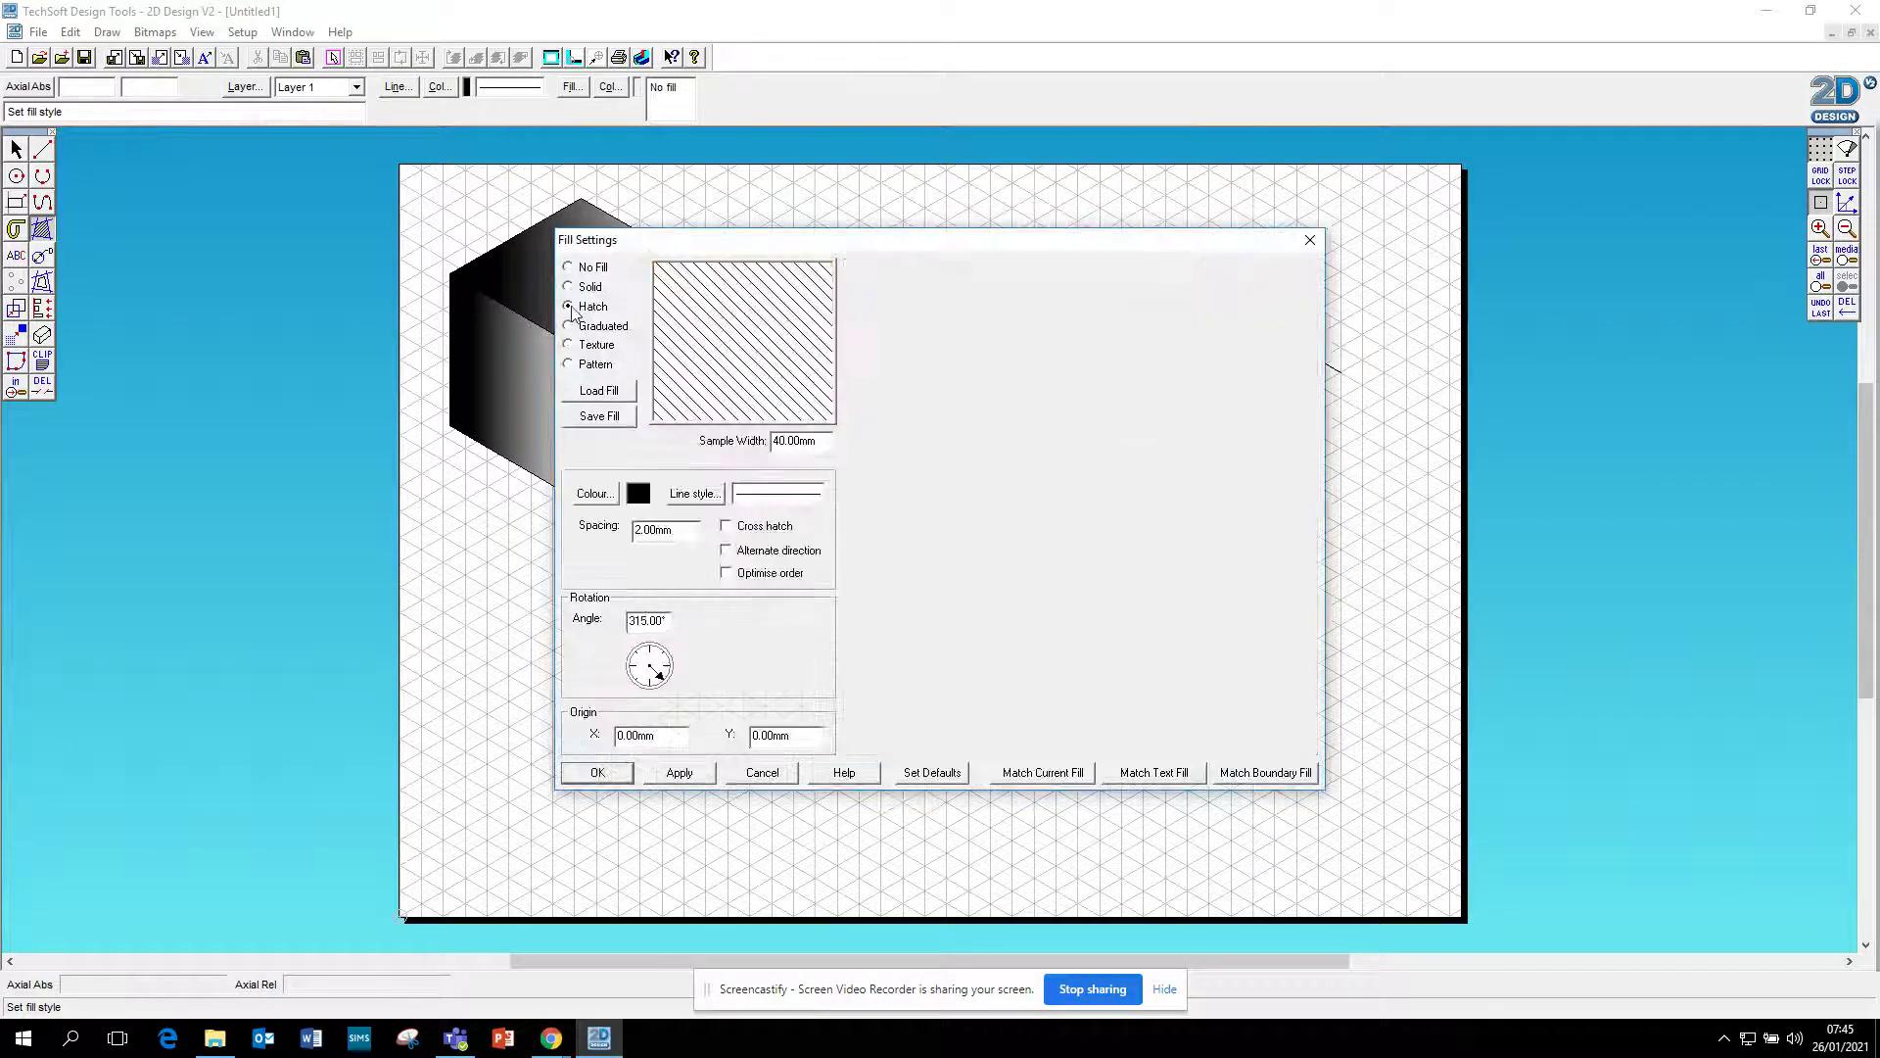
{"action": "left_click", "coordinate": [615, 773]}
{"action": "left_click", "coordinate": [942, 578]}
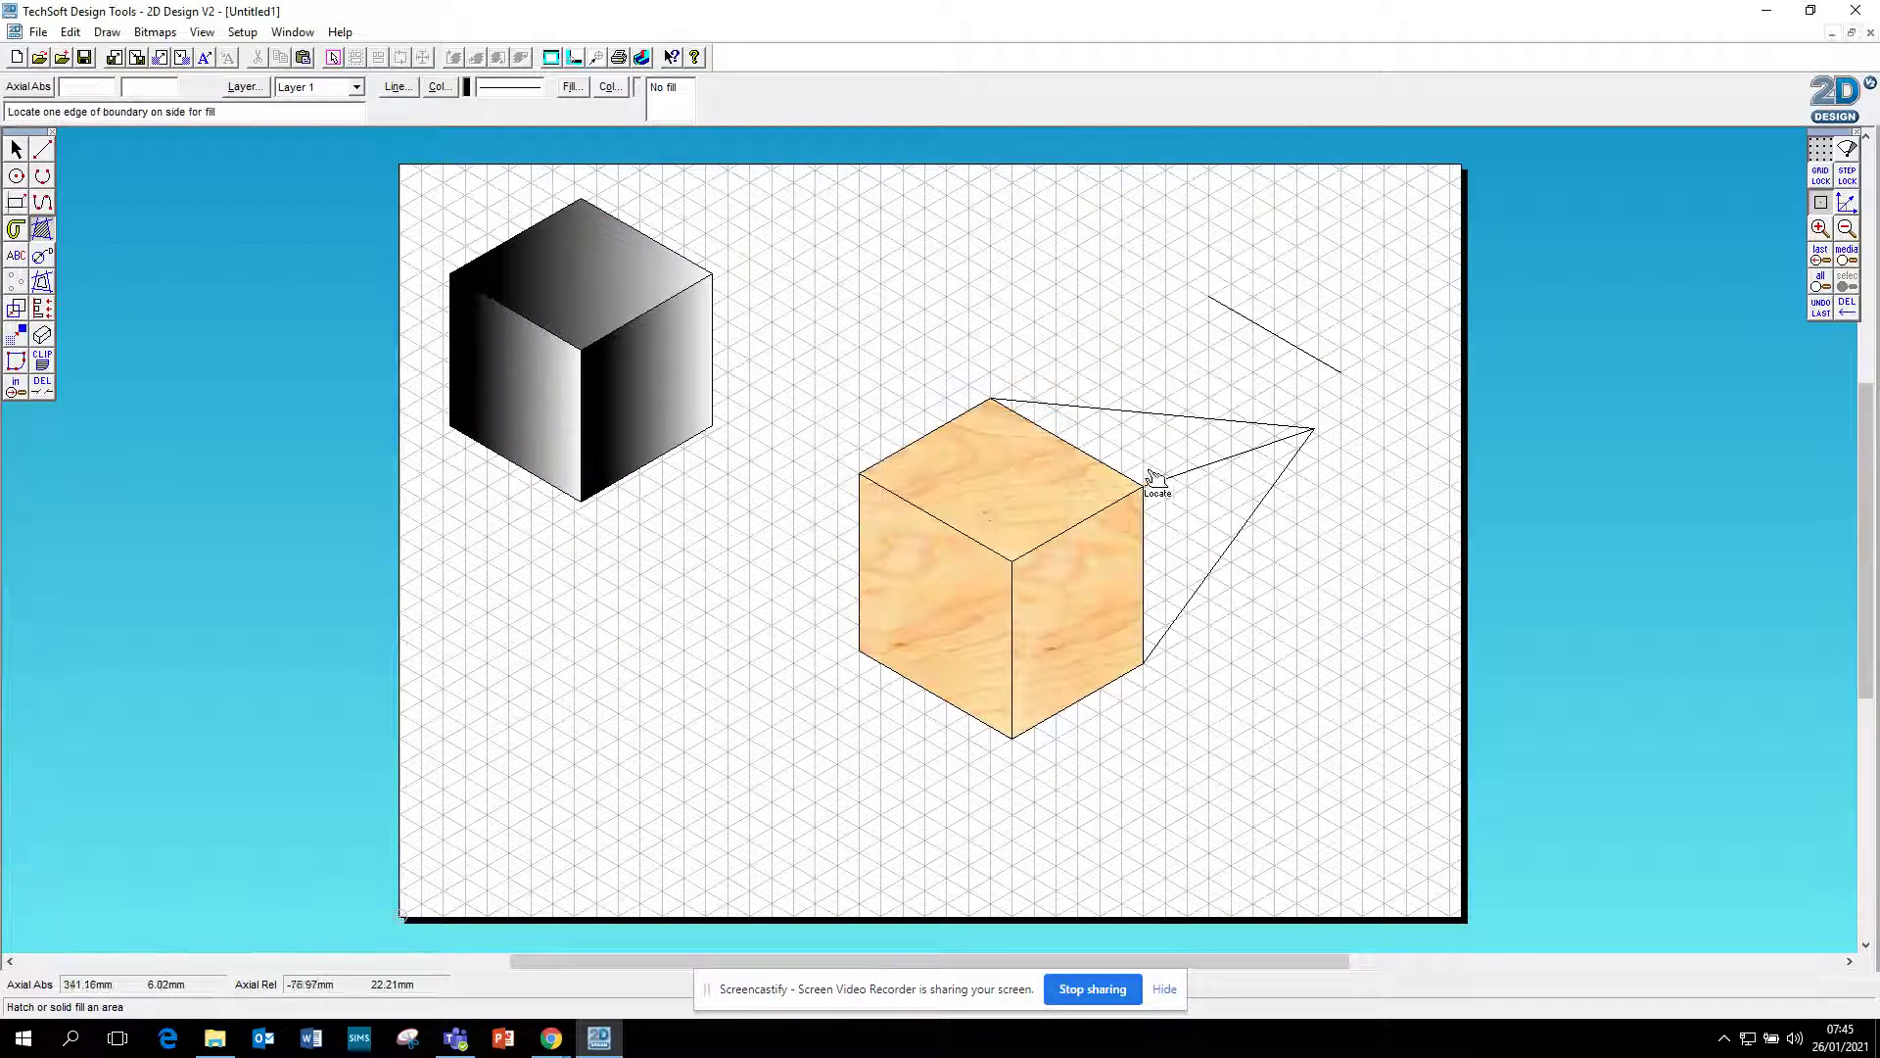
- Fill the two triangular faces between the cube and the apex with the wood texture boundary fill, with no islands
{"action": "left_click", "coordinate": [1171, 460]}
{"action": "left_click", "coordinate": [942, 563]}
{"action": "left_click", "coordinate": [1209, 546]}
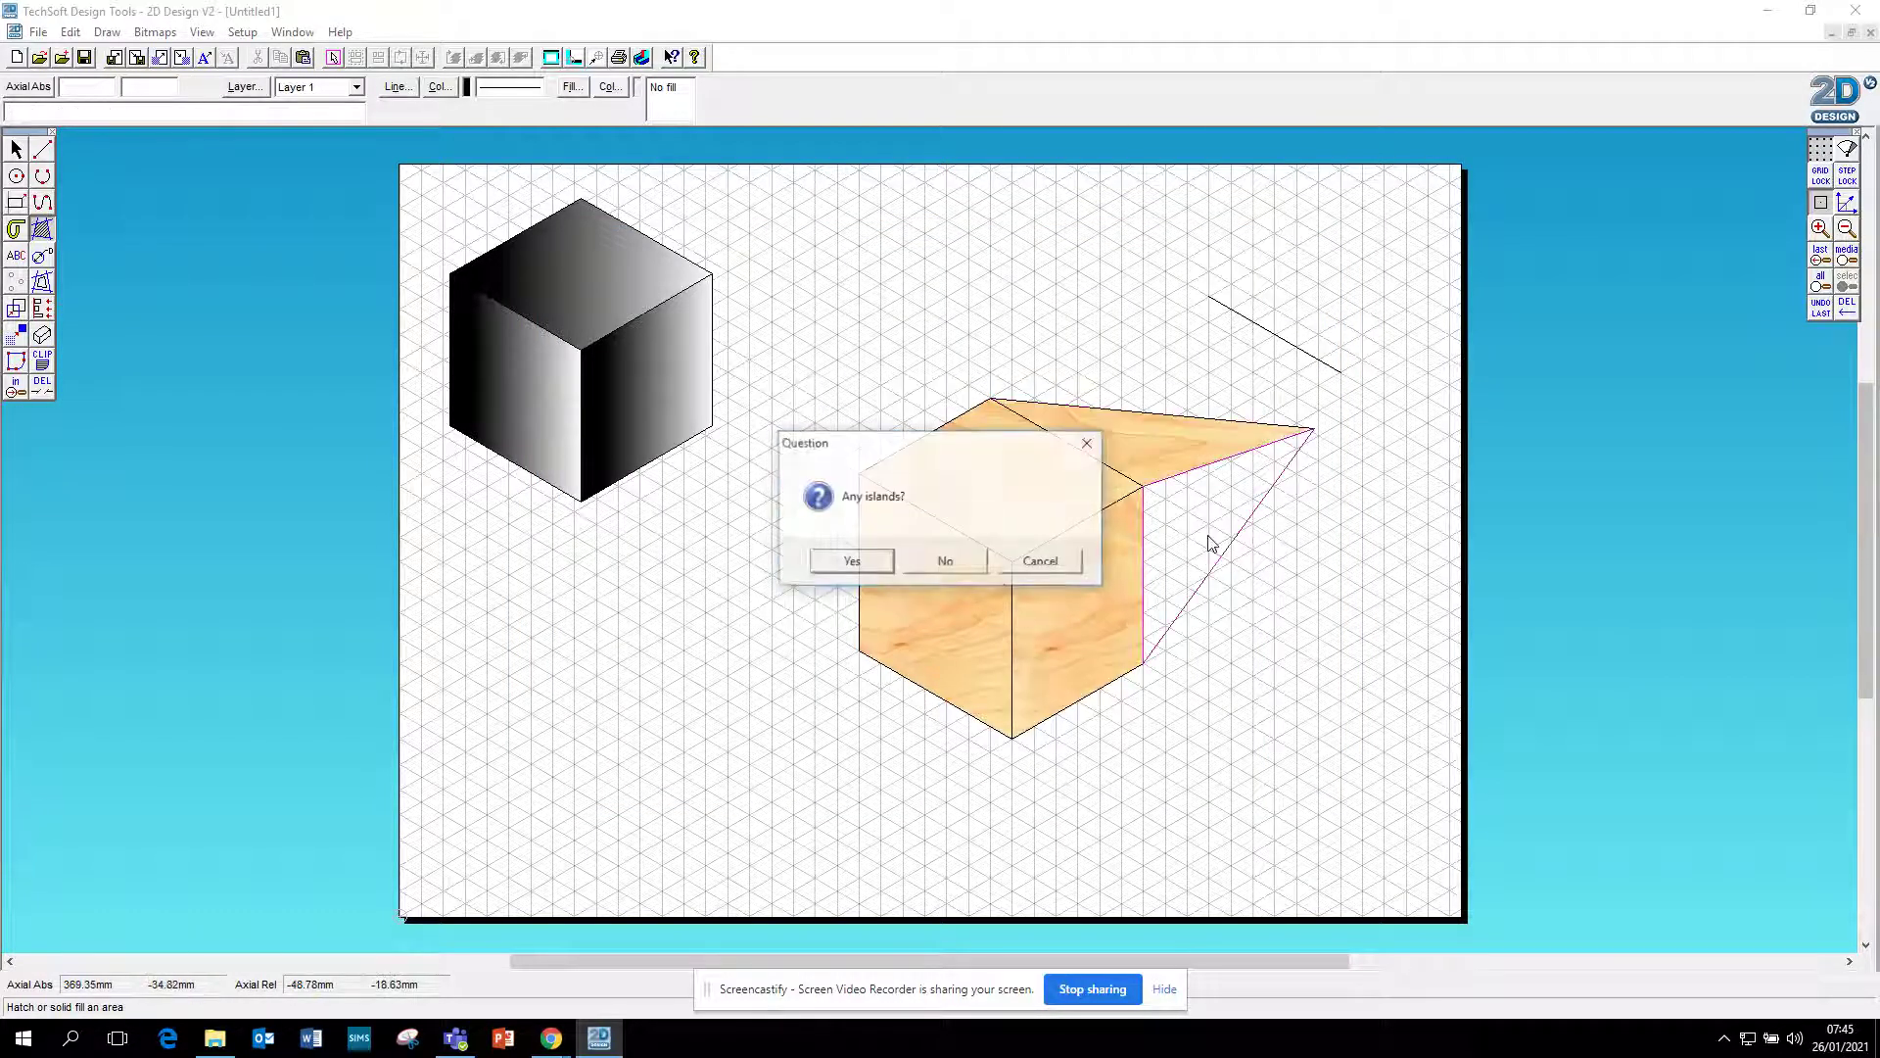
{"action": "left_click", "coordinate": [944, 561]}
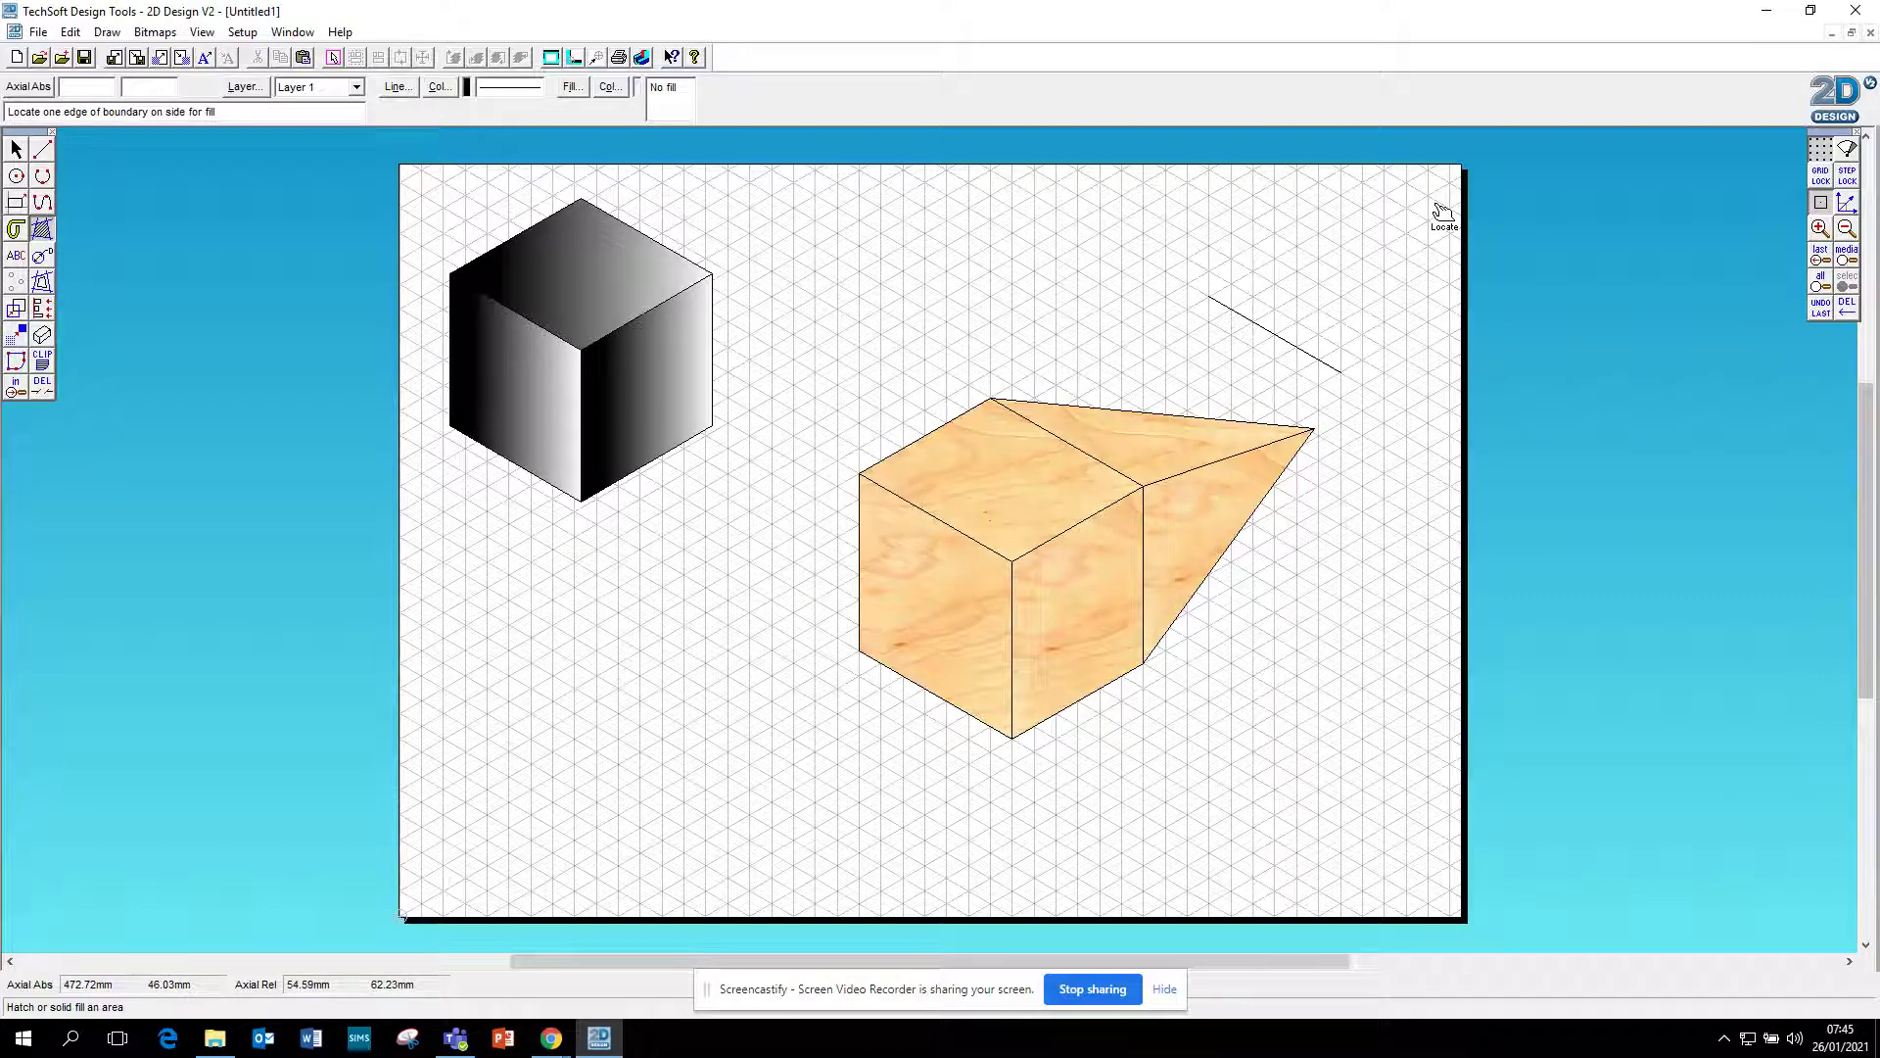